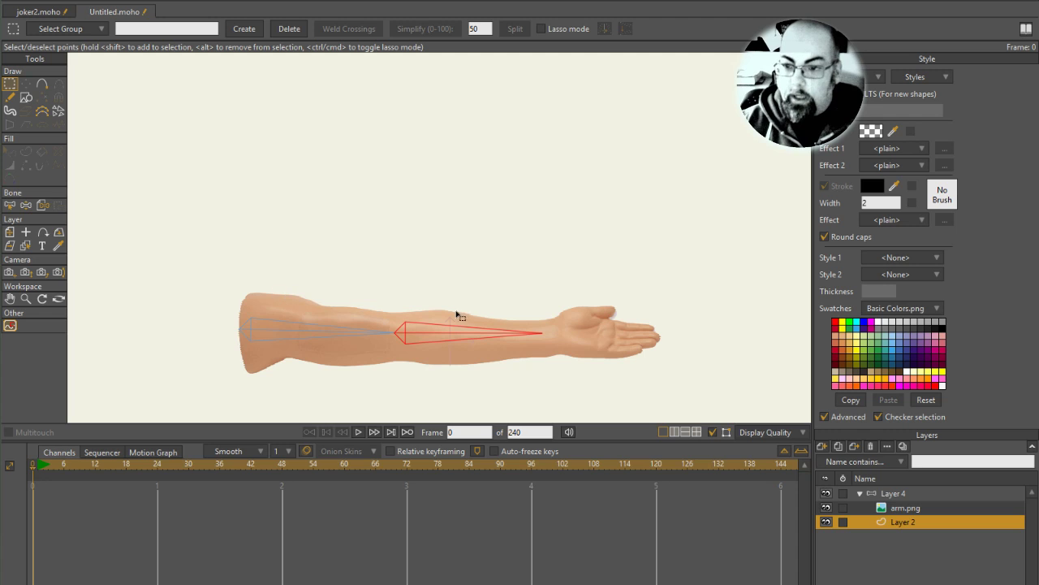
- Draw a closed outline around the arm from the shoulder over the fingertips and back underneath
click(42, 84)
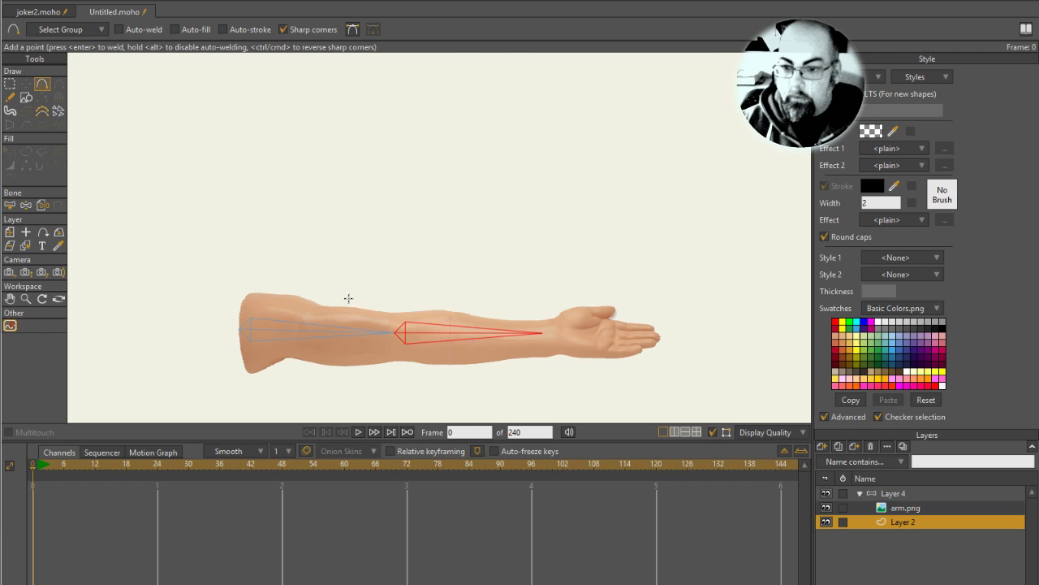
mouse_move(237, 285)
mouse_down()
mouse_move(622, 299)
mouse_move(670, 335)
mouse_up()
click(617, 302)
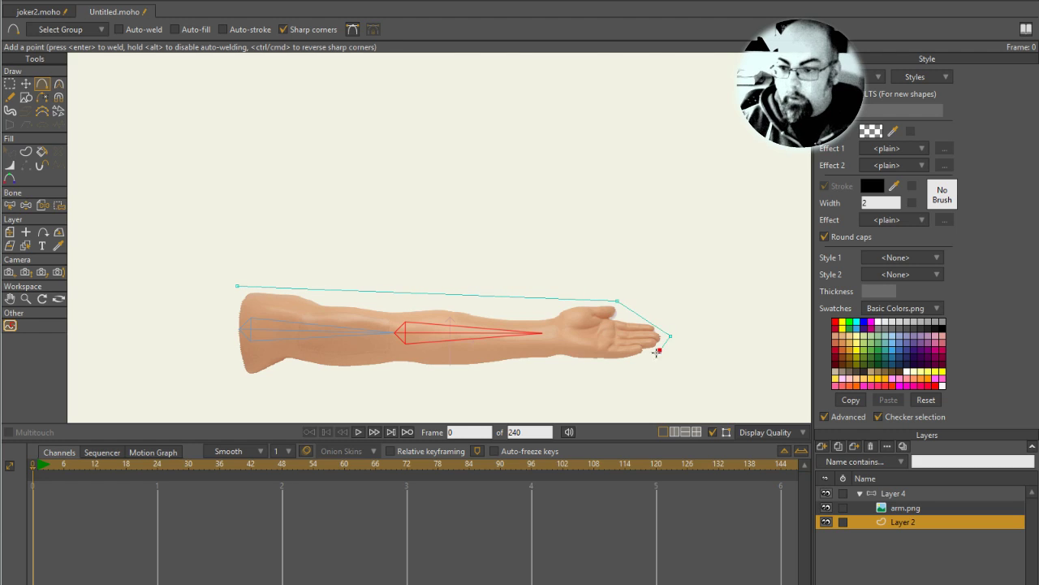
click(654, 355)
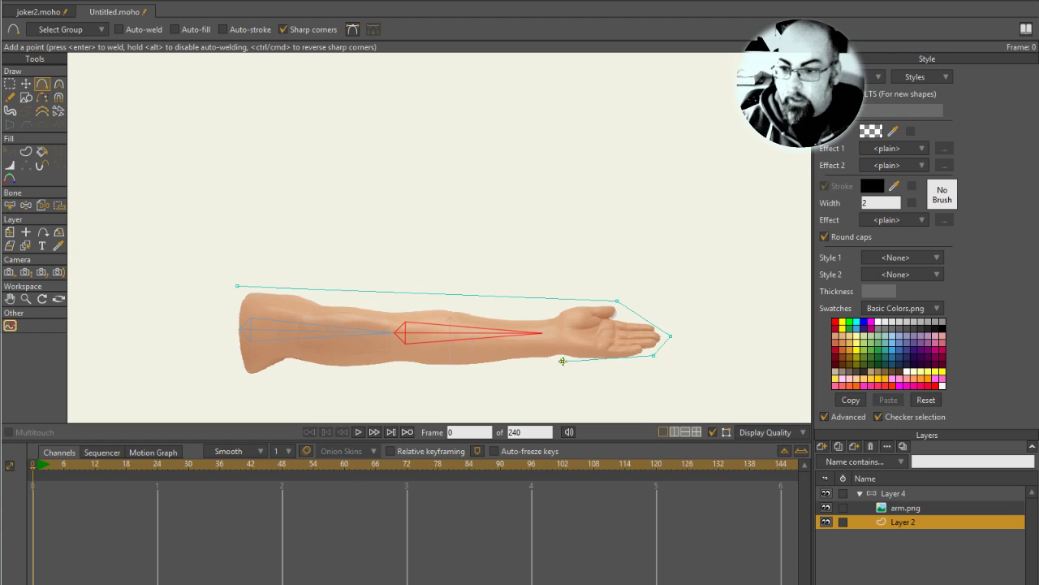
click(562, 360)
click(406, 370)
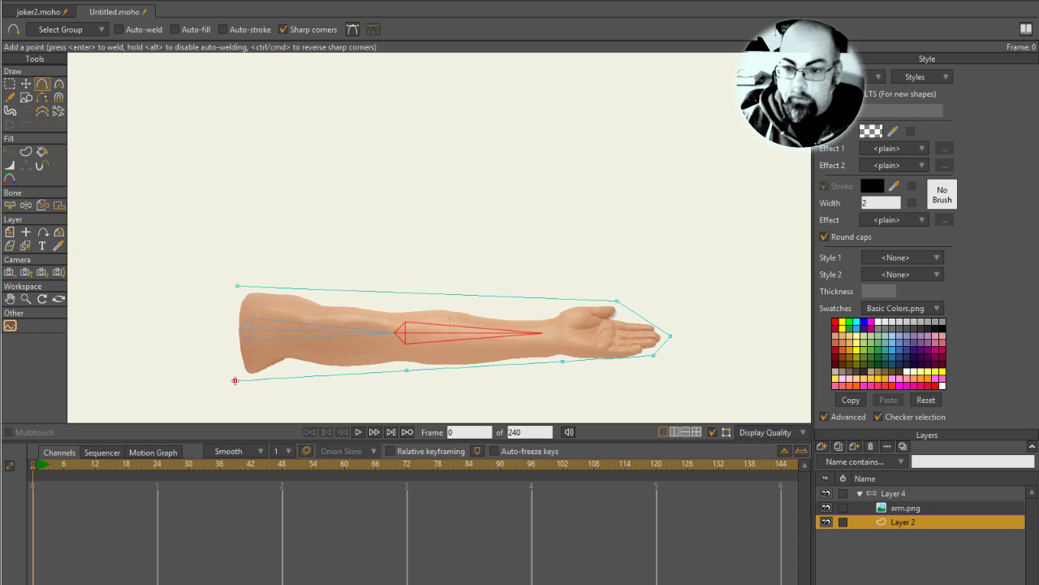
click(234, 380)
click(235, 286)
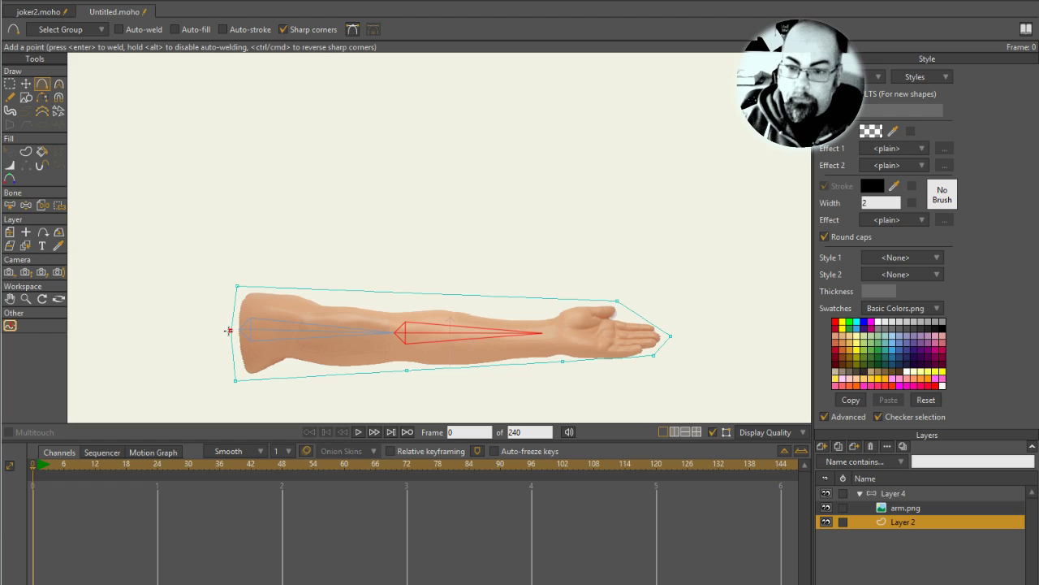
- Add and adjust points along the top edge, tightening the outline around the upper arm, thumb and hand
click(228, 331)
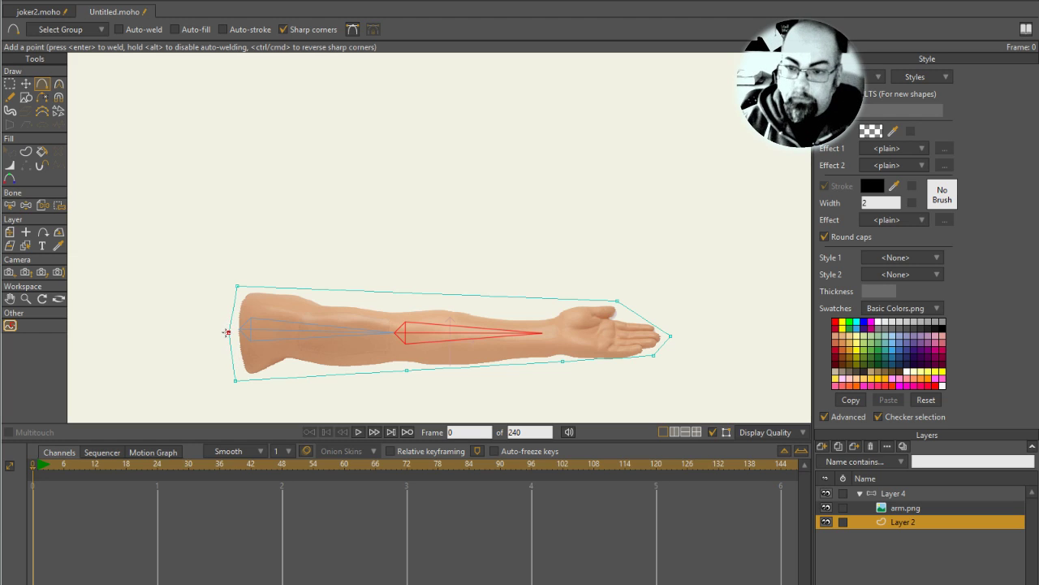
click(298, 289)
drag(333, 290, 326, 300)
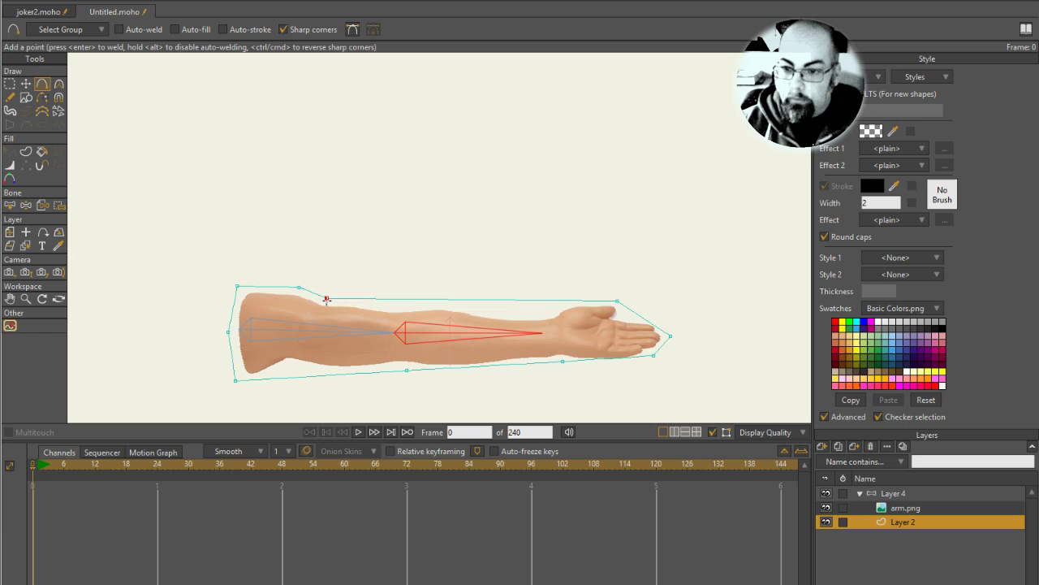
click(396, 306)
click(444, 303)
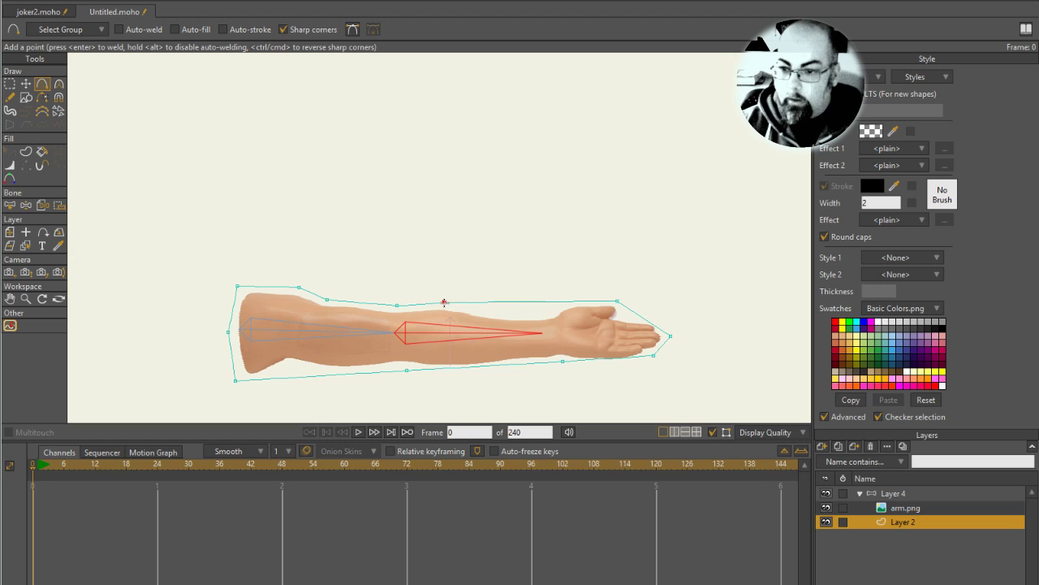
click(536, 313)
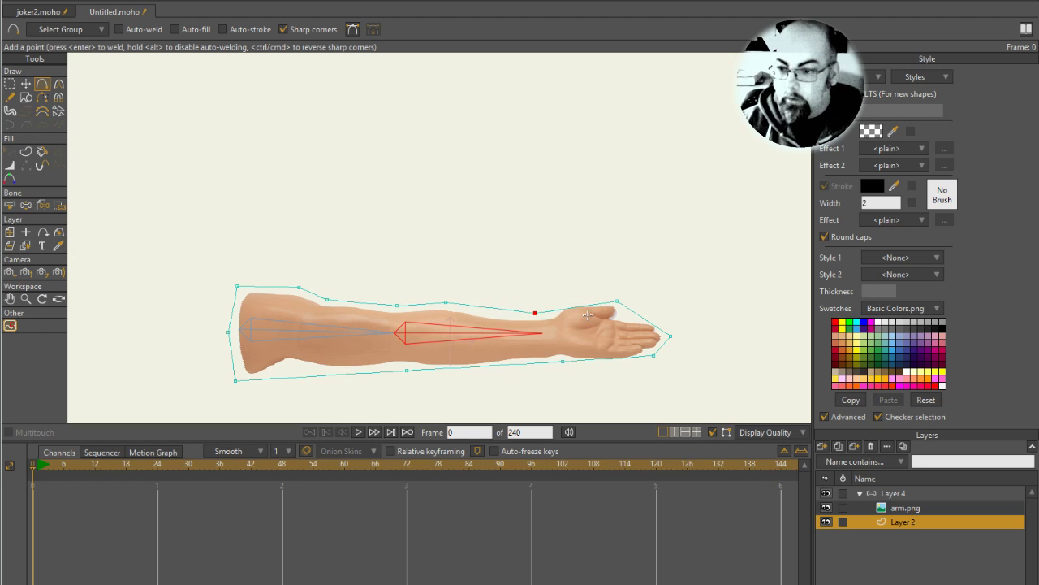
drag(587, 313, 572, 301)
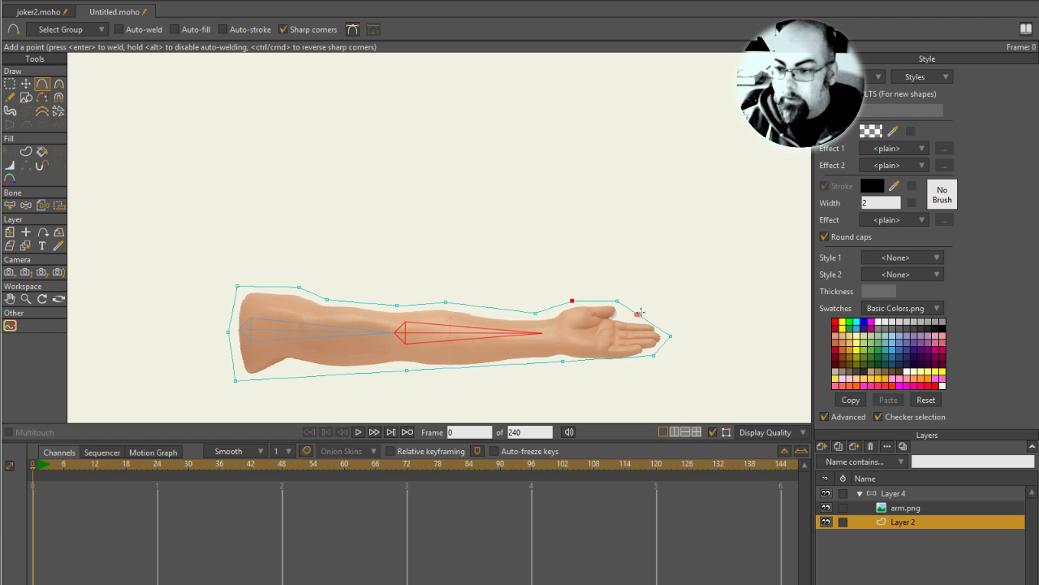
drag(638, 312, 627, 311)
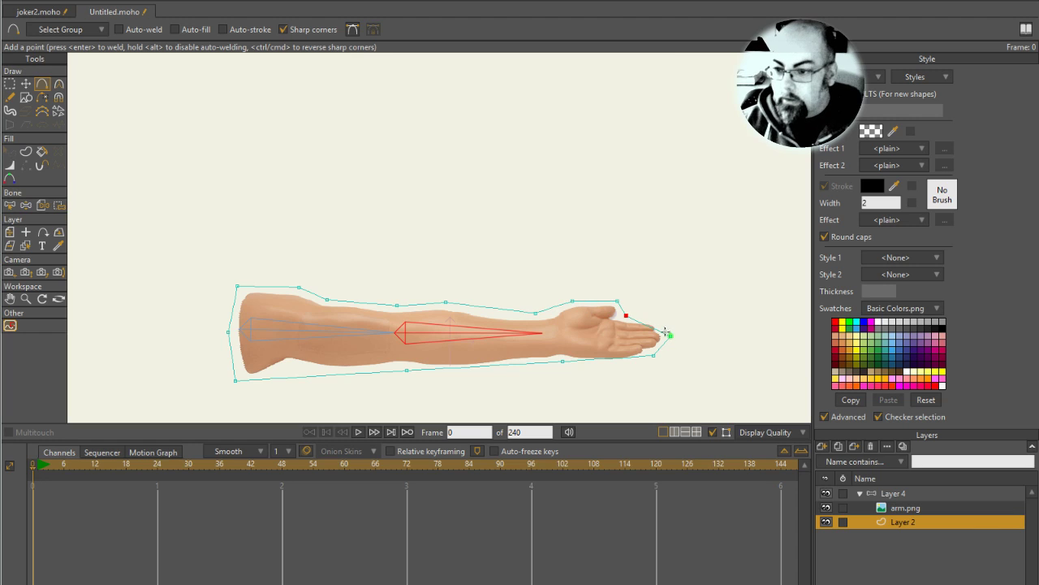
click(657, 323)
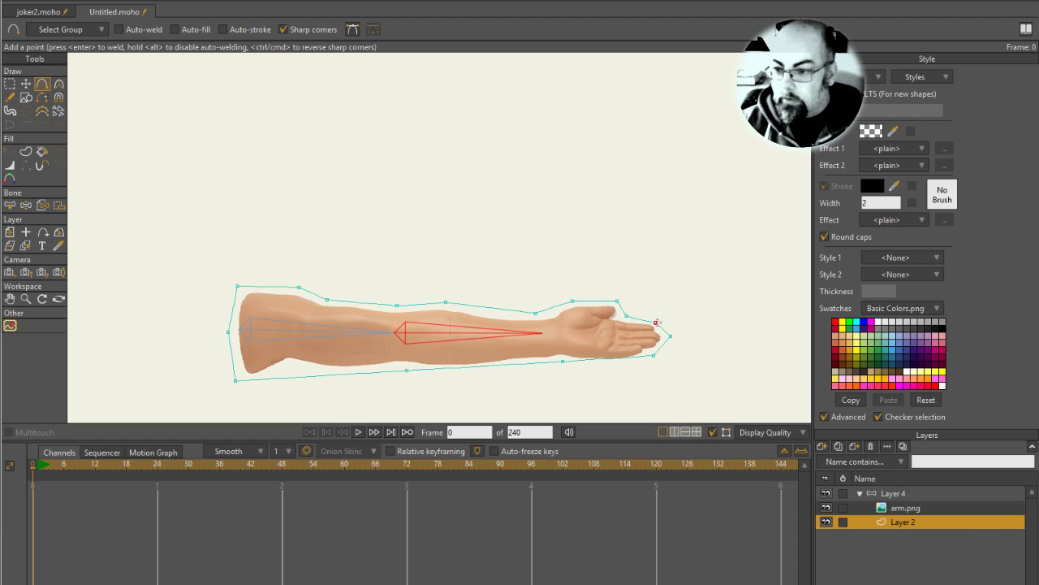
- Add extra points along the bottom edge under the hand, forearm, elbow and upper arm
click(615, 365)
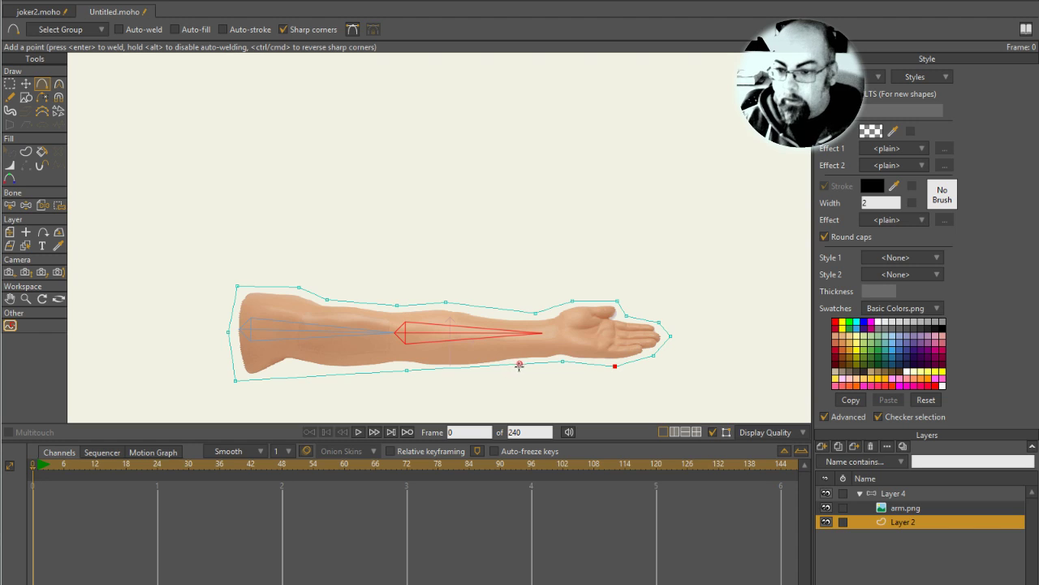
click(453, 370)
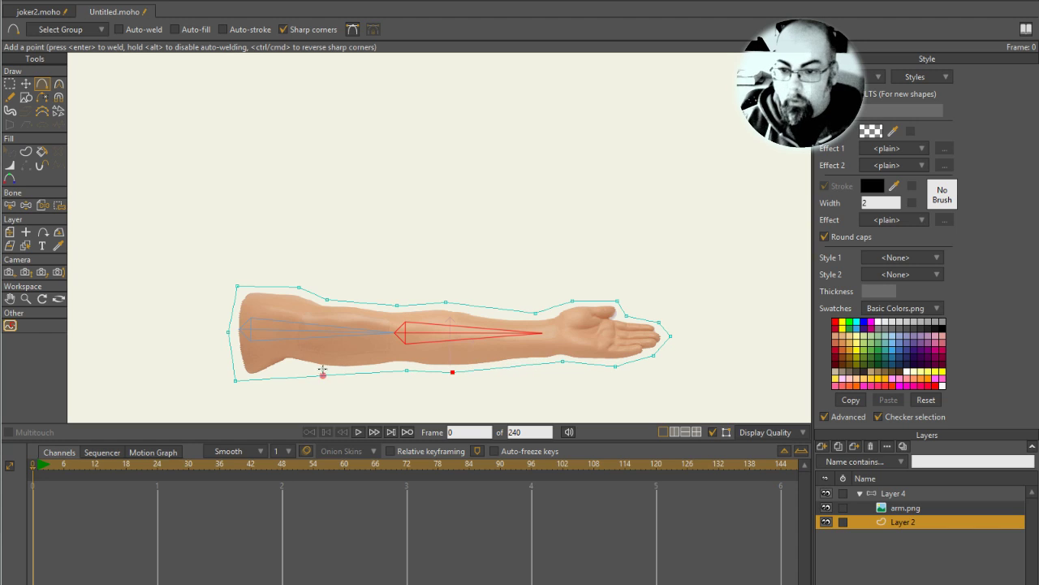
click(290, 363)
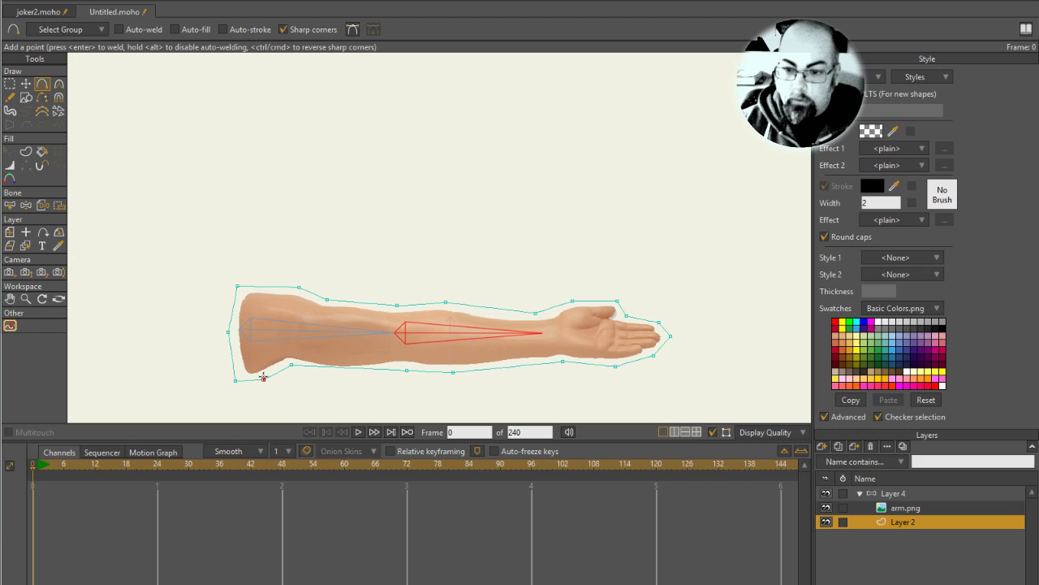
click(264, 379)
click(337, 374)
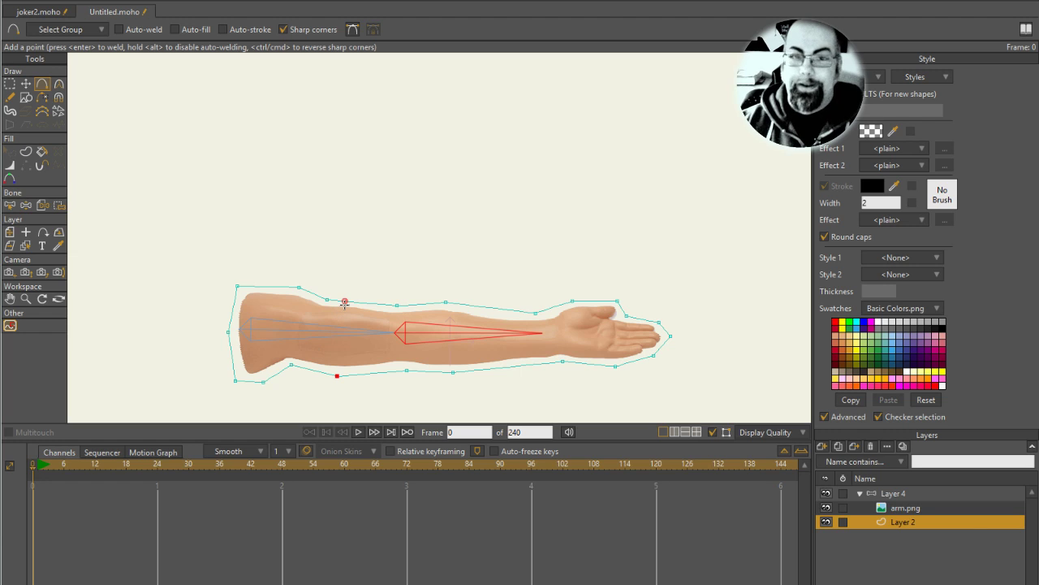
- Create Layer 3 as a reference copy of the outline Layer 2 and bring up the Draw menu
key(t)
click(396, 305)
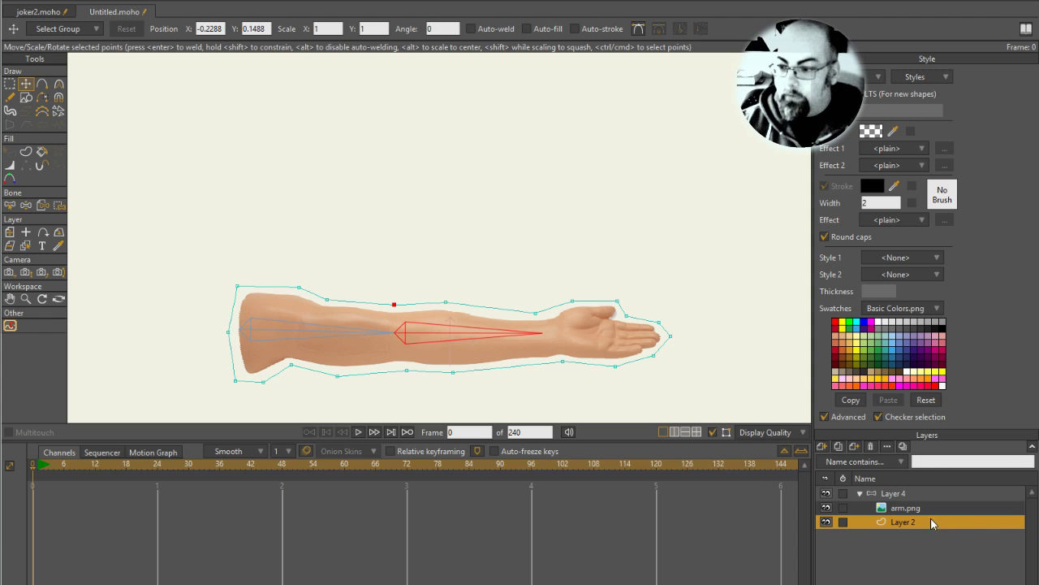
click(862, 448)
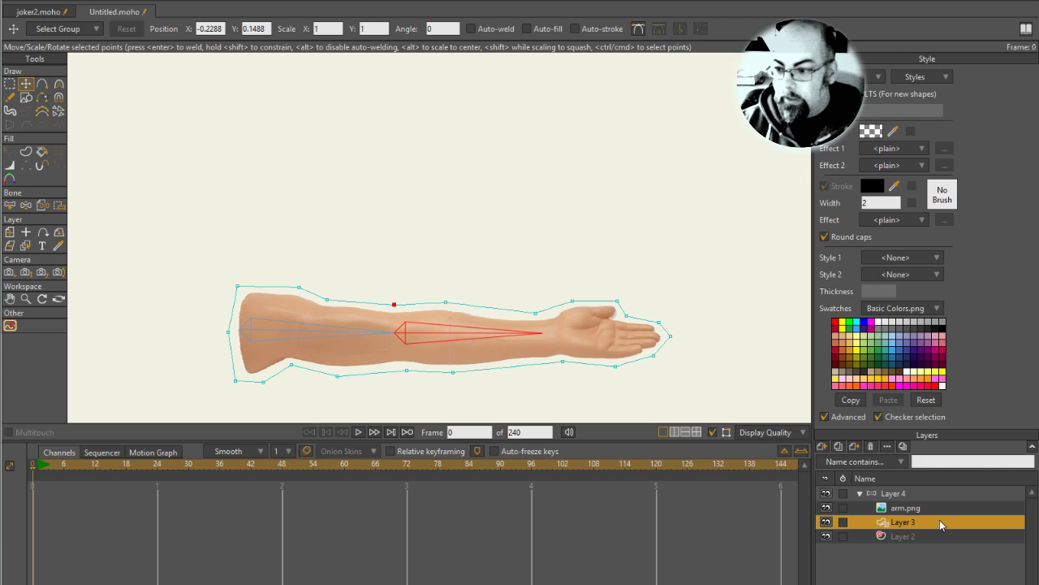
click(104, 7)
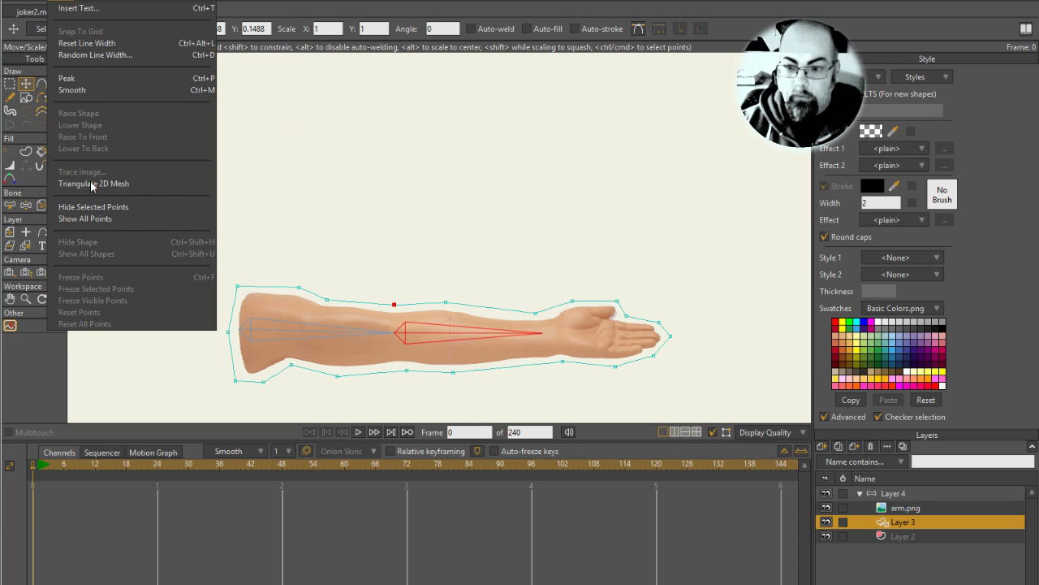
- Triangulate the arm outline on Layer 3 into a 2D mesh
click(91, 185)
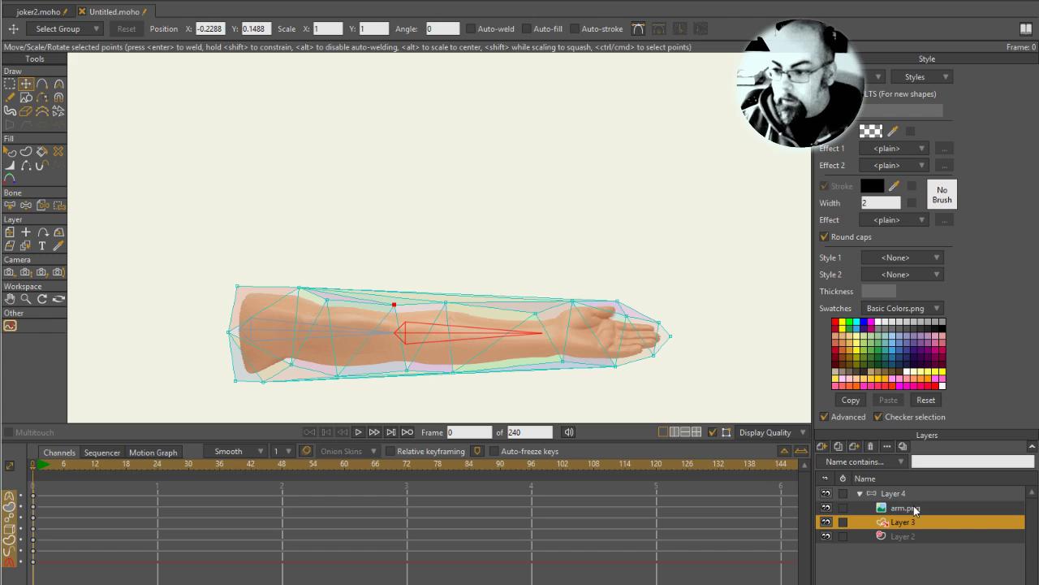
- Create a filled shape from all outline points on Layer 2
click(912, 532)
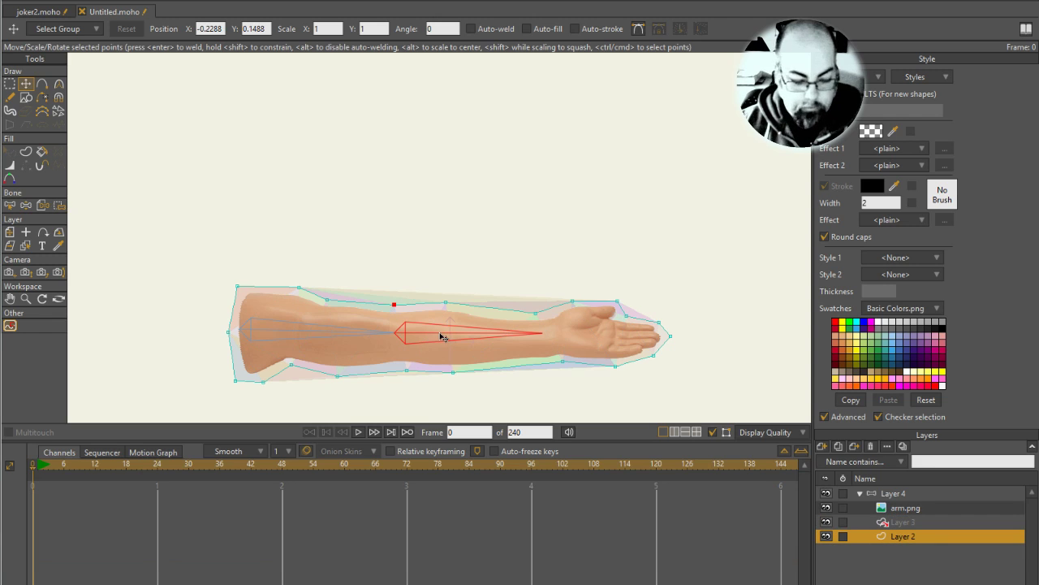
key(u)
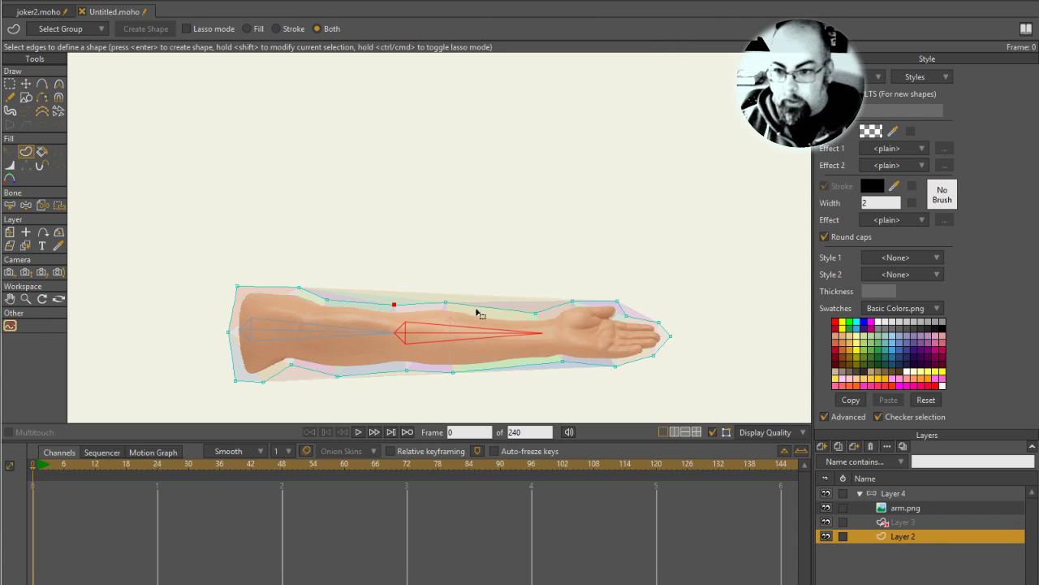
key(ctrl+a)
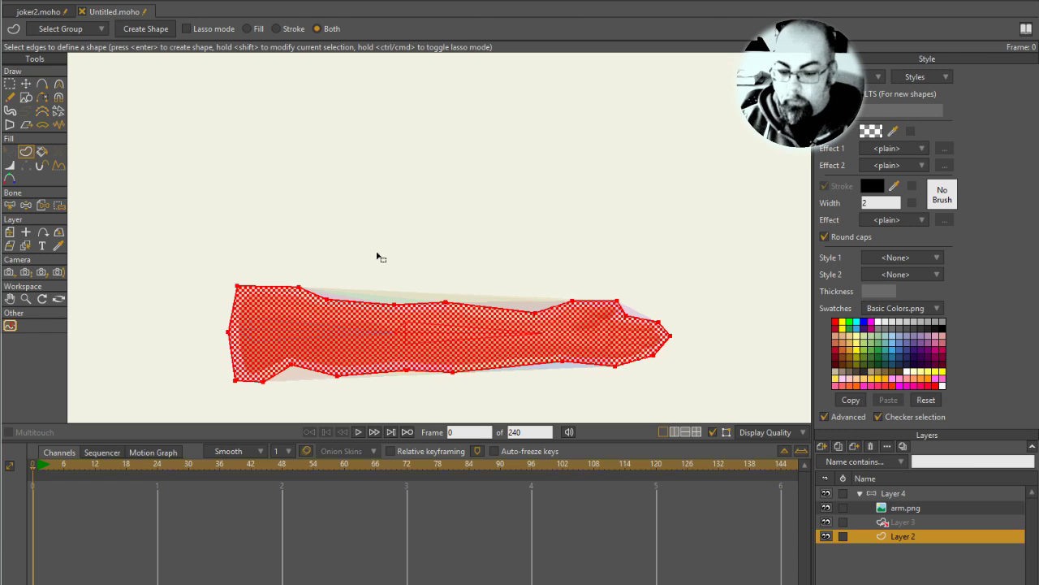
key(Return)
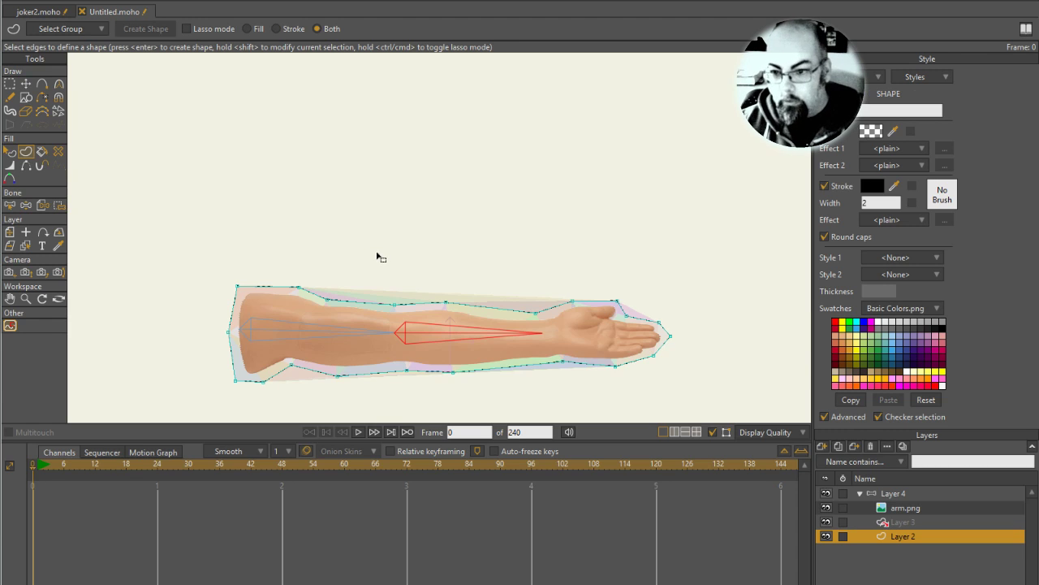
- Update Layer 3's reference from Layer 2, replacing mismatched vectors
click(933, 521)
right_click(944, 521)
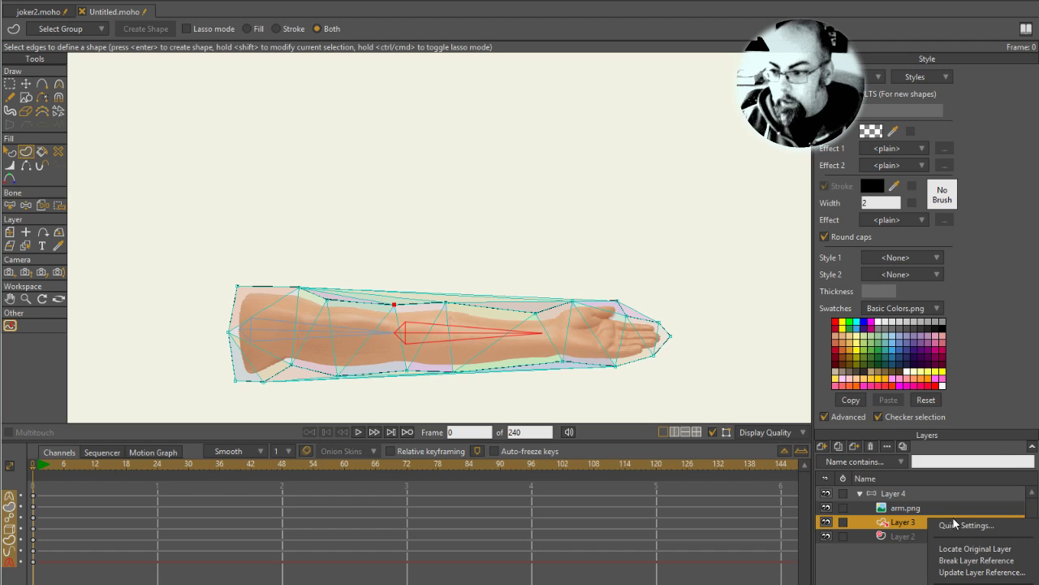
click(974, 571)
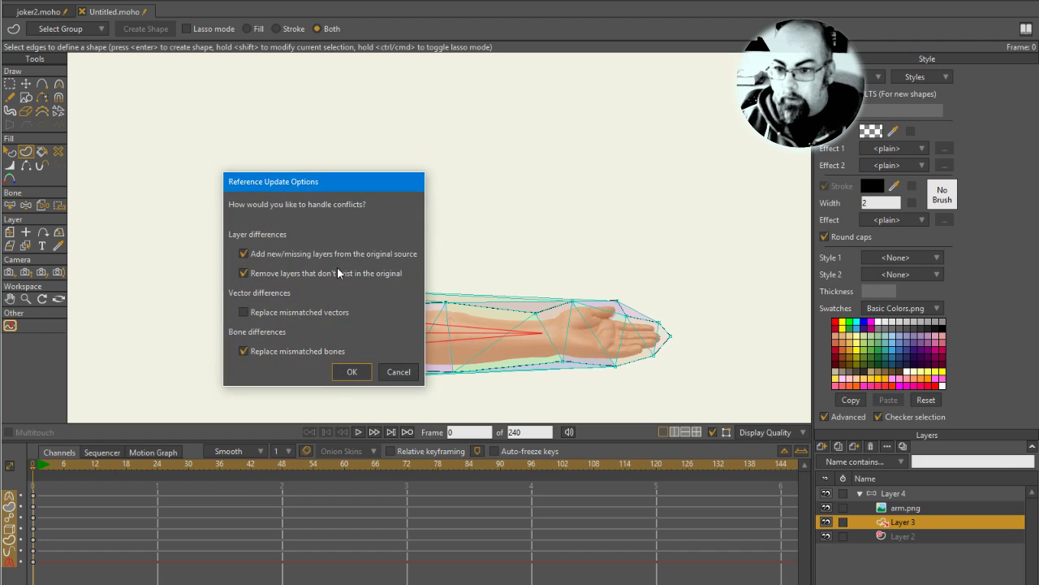
click(275, 311)
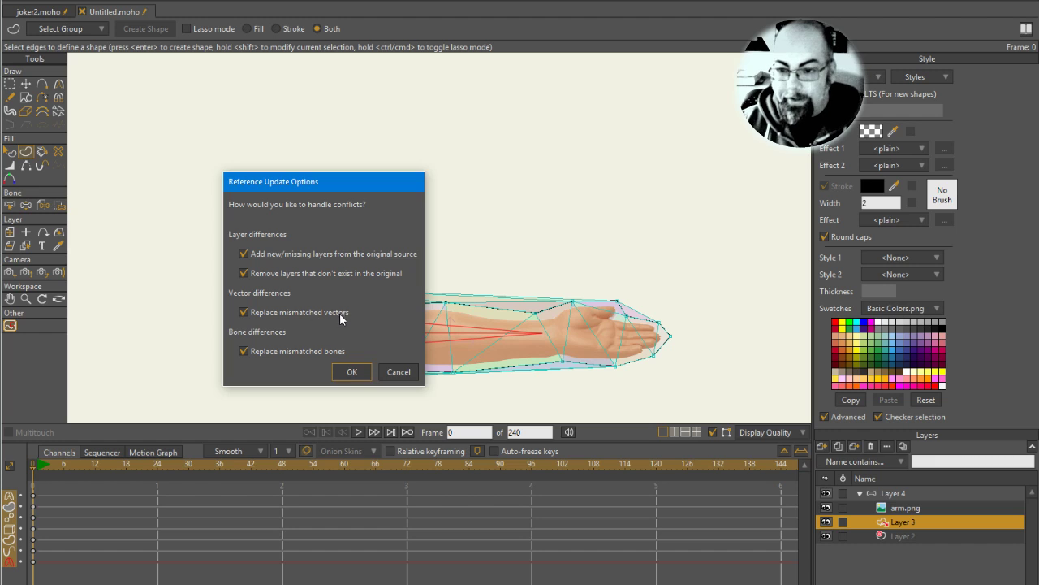
click(352, 373)
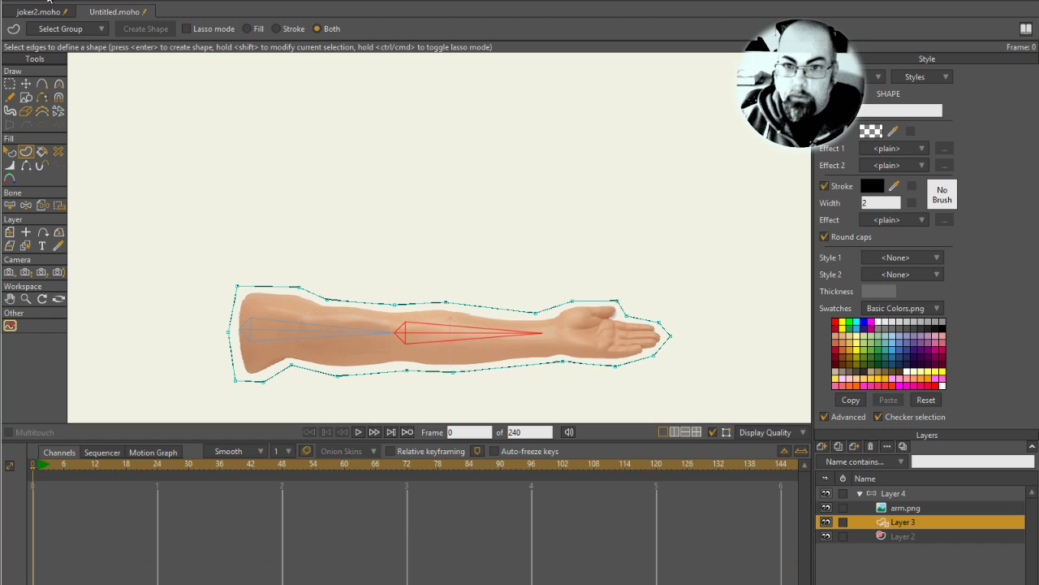
- Re-triangulate the updated outline into a 2D mesh, check a Ctrl+R render preview, and bring up Layer 2's settings
click(55, 2)
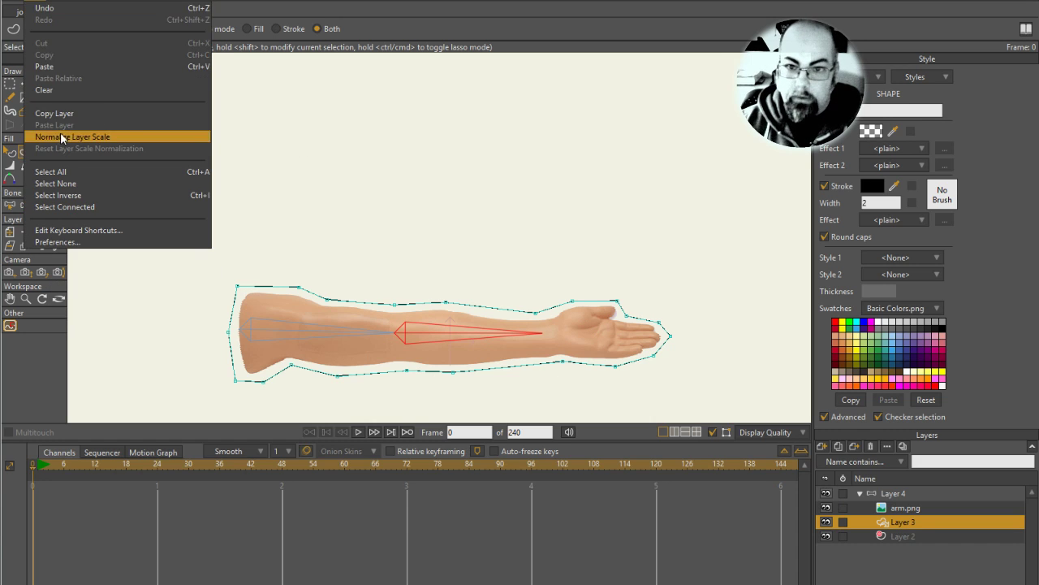
click(93, 183)
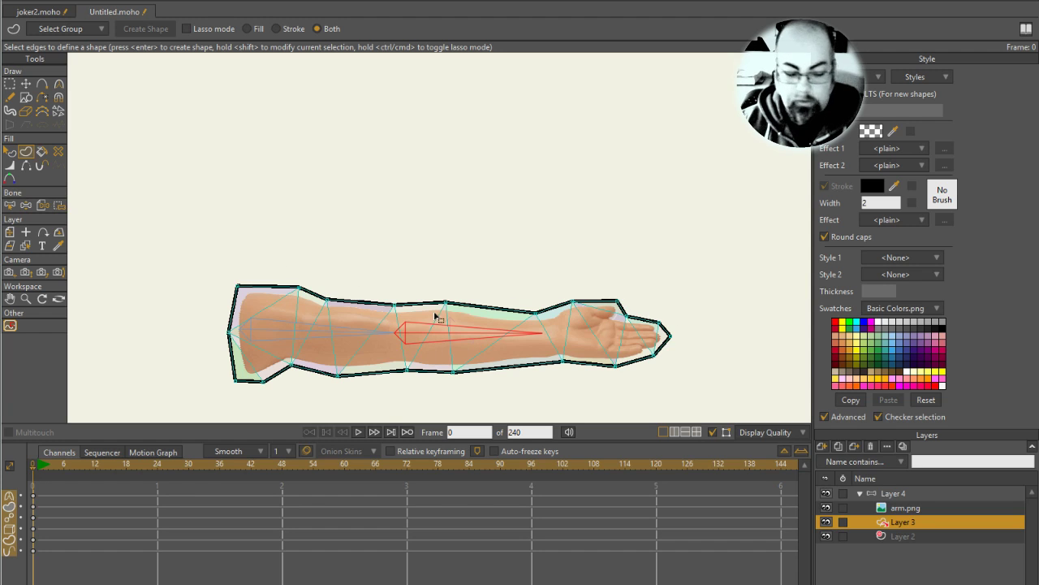
key(ctrl+r)
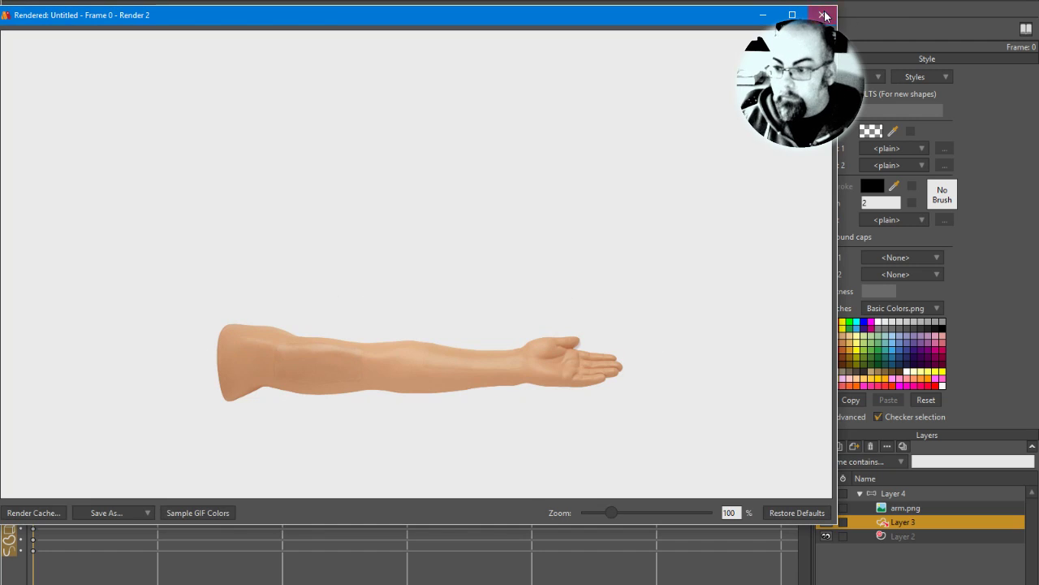
click(815, 18)
double_click(944, 534)
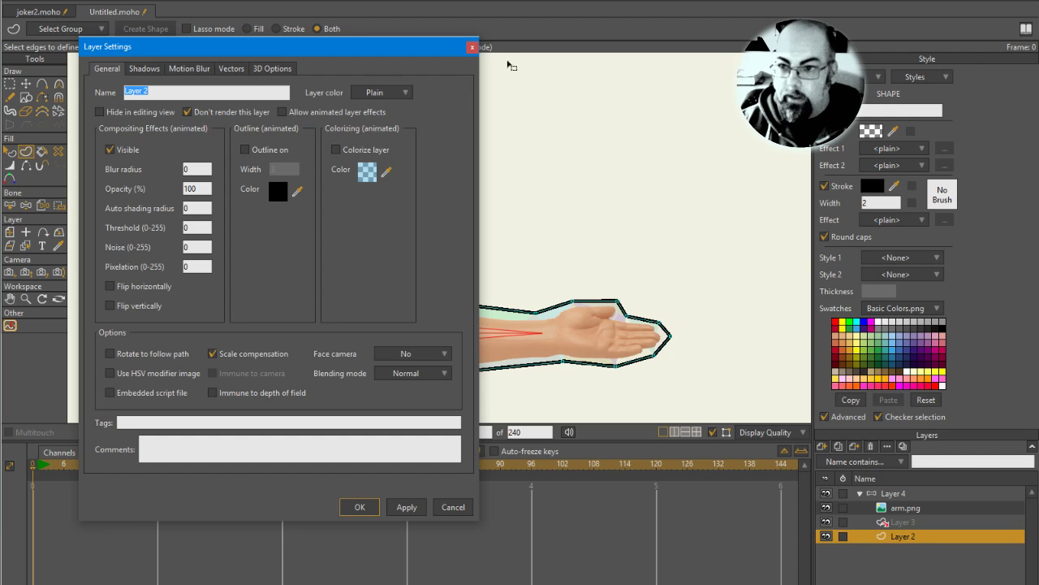
- Close the Layer 2 settings, view Layer 3's mesh, and return to Layer 2
click(473, 47)
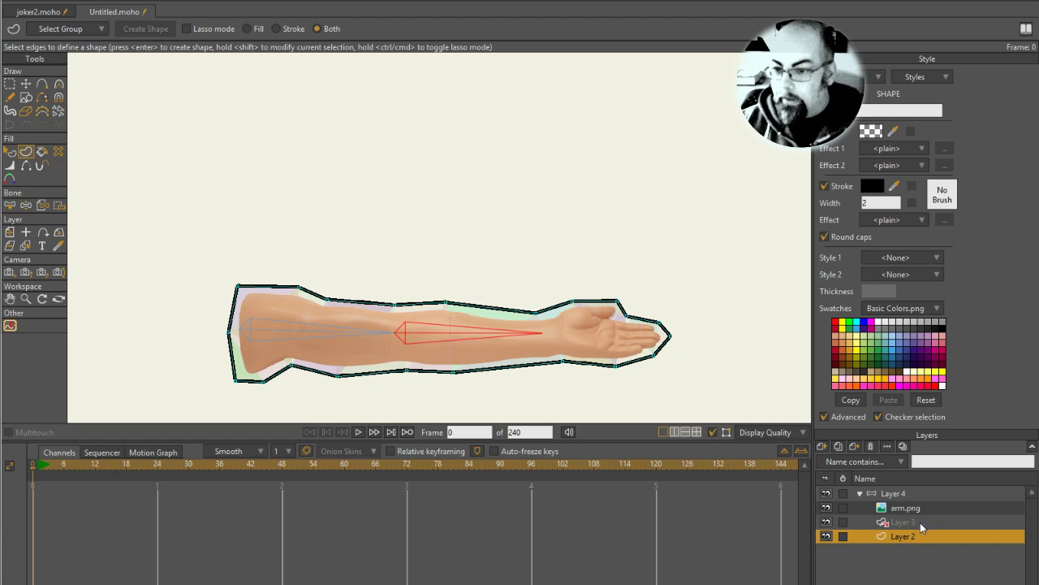
click(909, 528)
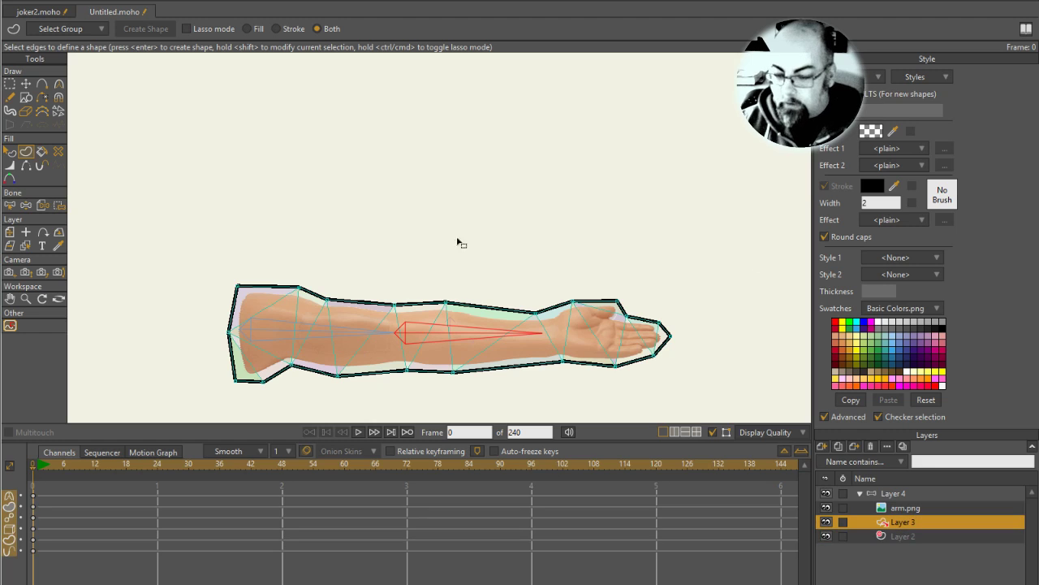
click(902, 535)
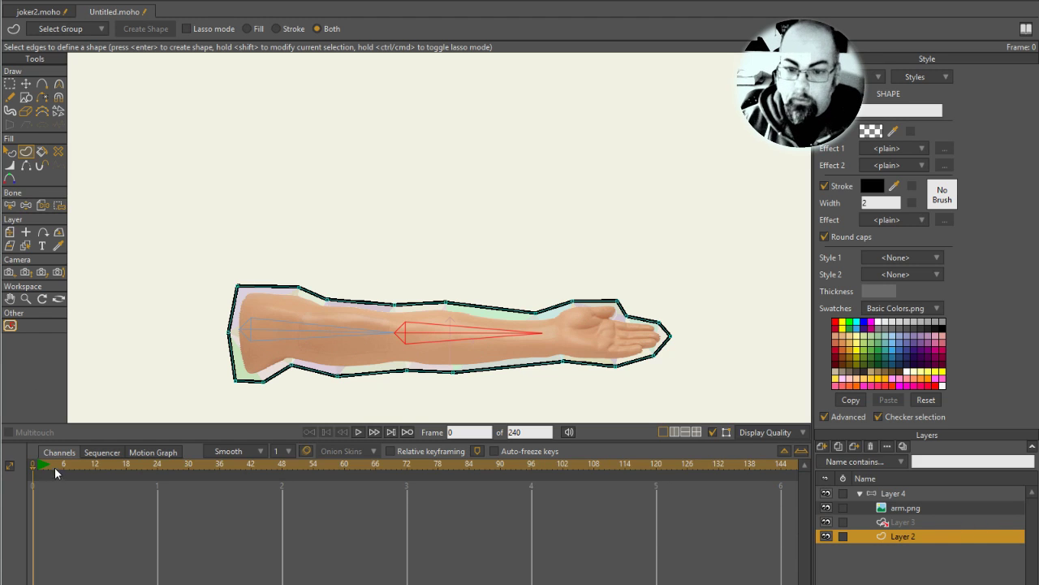
- At frame 24 with the arm bent, pull Layer 2's inner elbow outline point up and left
drag(54, 467, 156, 463)
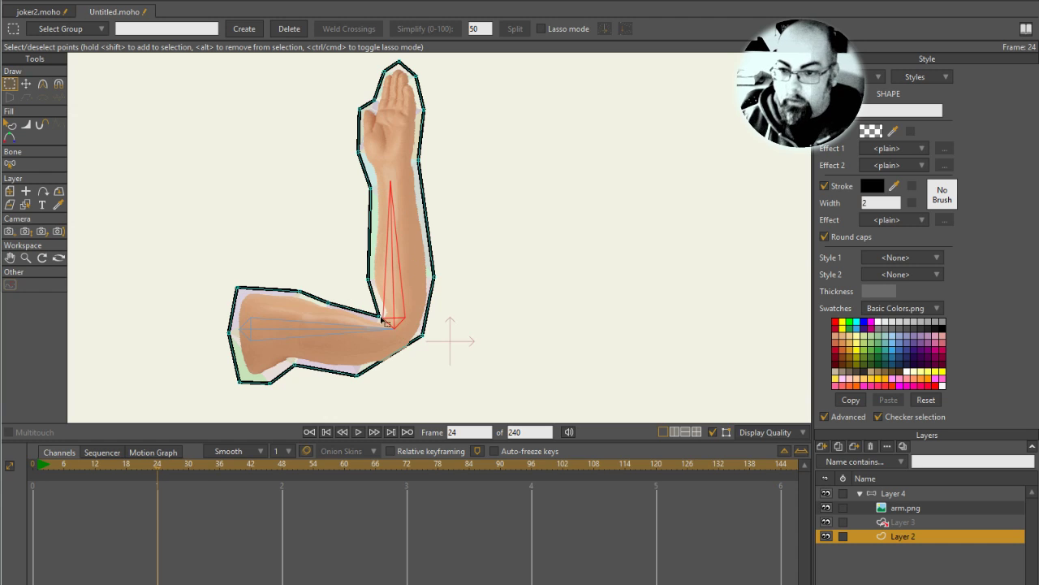
scroll(387, 321, up, 4)
scroll(402, 219, up, 2)
scroll(410, 251, down, 2)
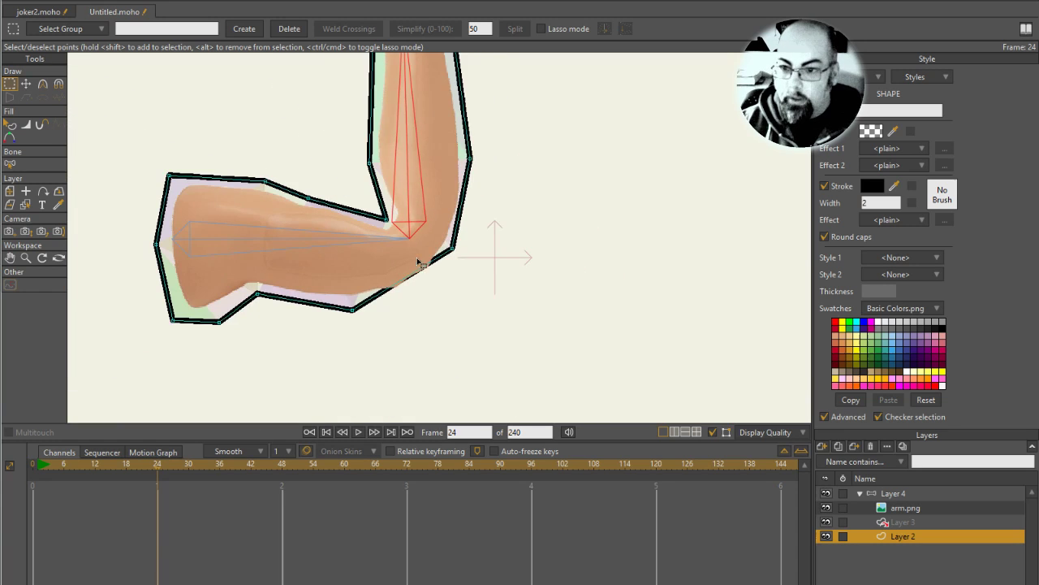
scroll(418, 262, up, 2)
scroll(415, 261, up, 1)
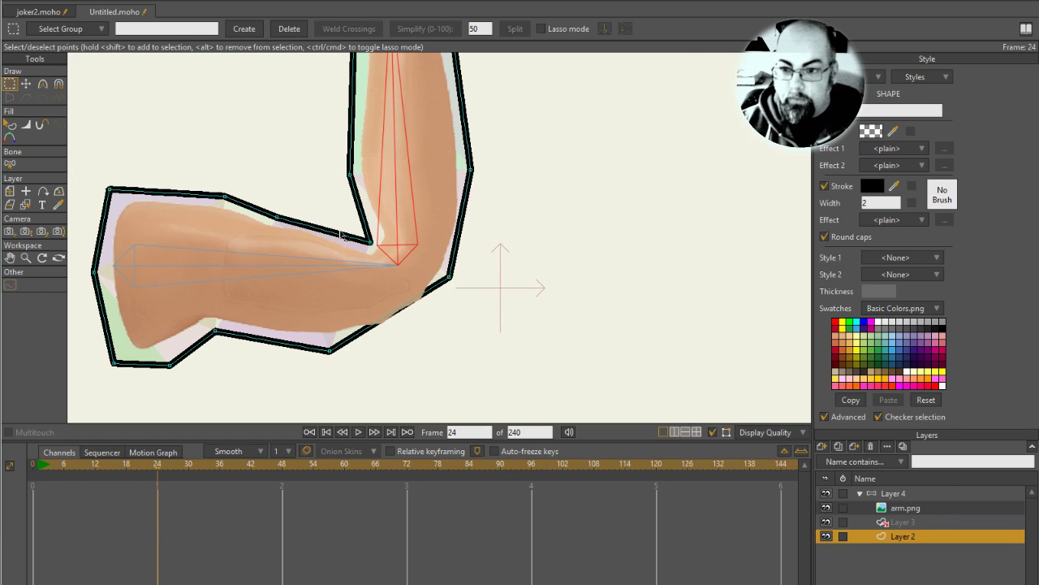
key(t)
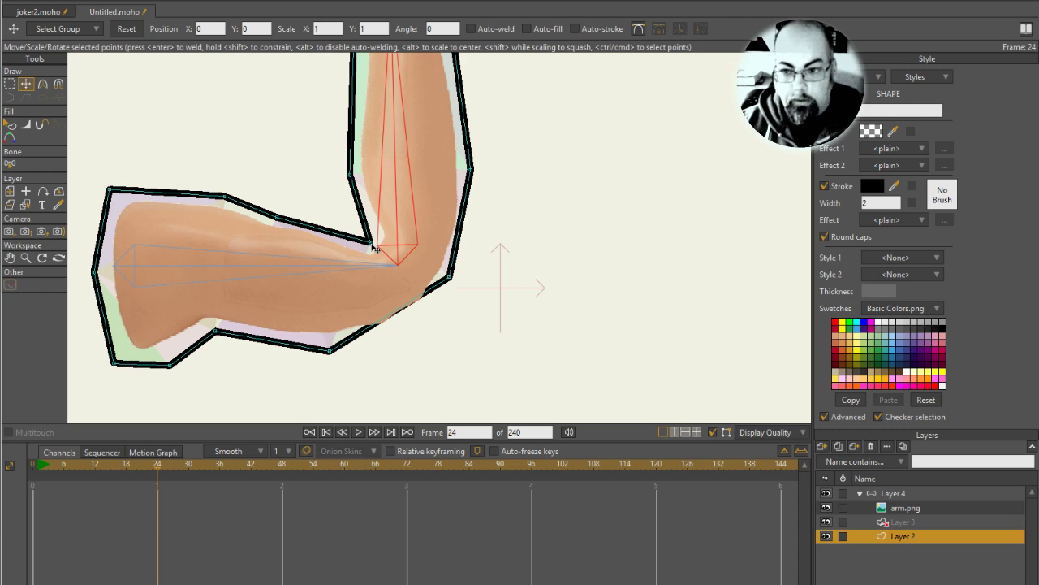
drag(376, 248, 348, 215)
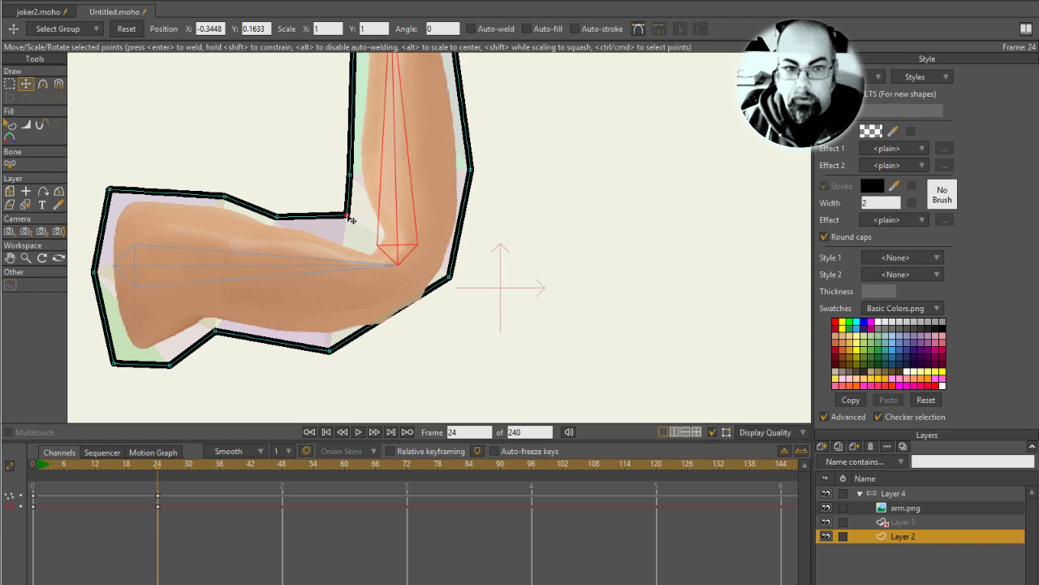
- Set arm.png's smart warp layer to Layer 3 in its Image settings and confirm
double_click(942, 506)
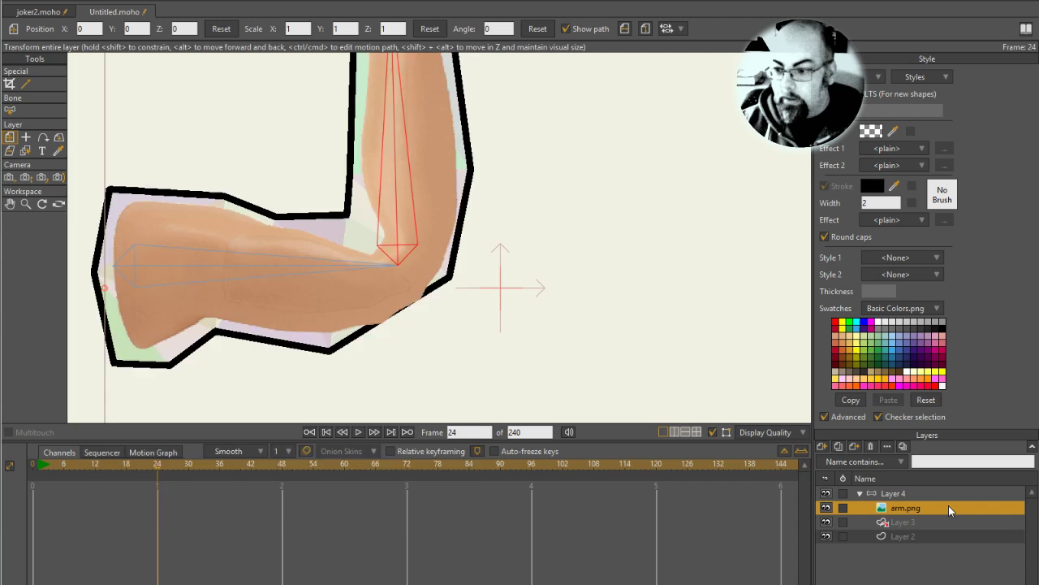
click(226, 68)
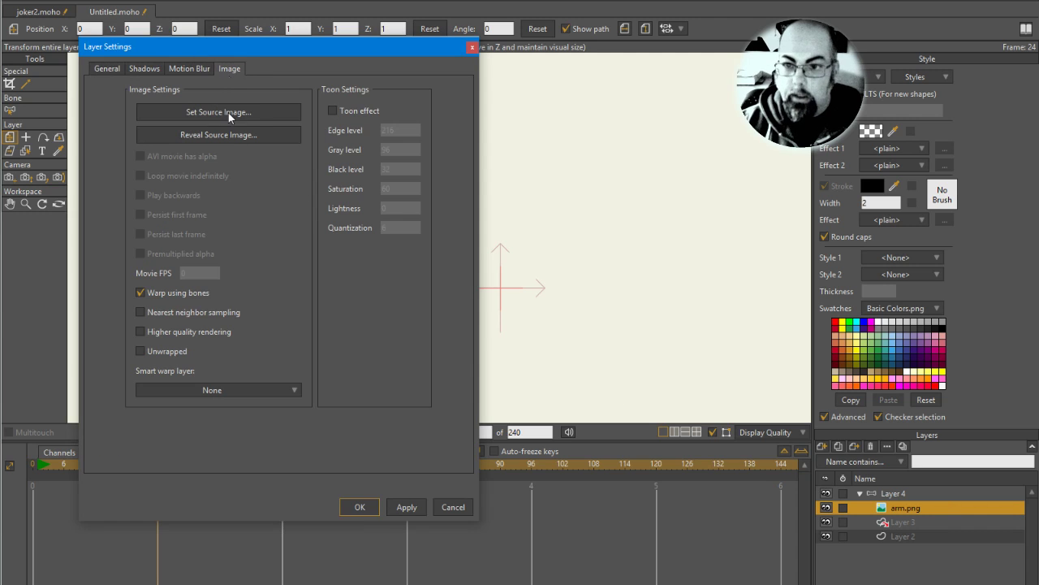
click(236, 387)
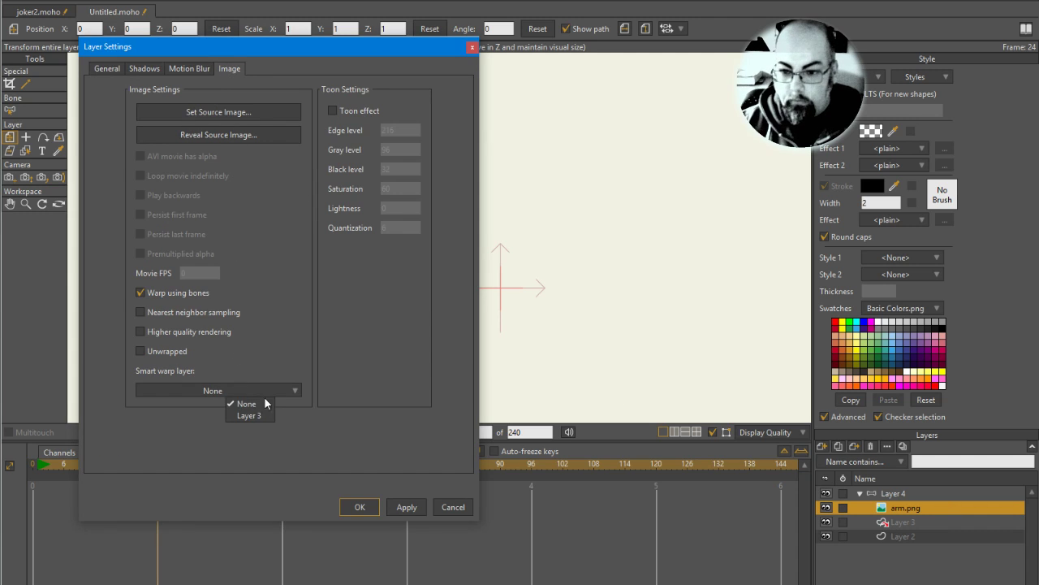
click(248, 415)
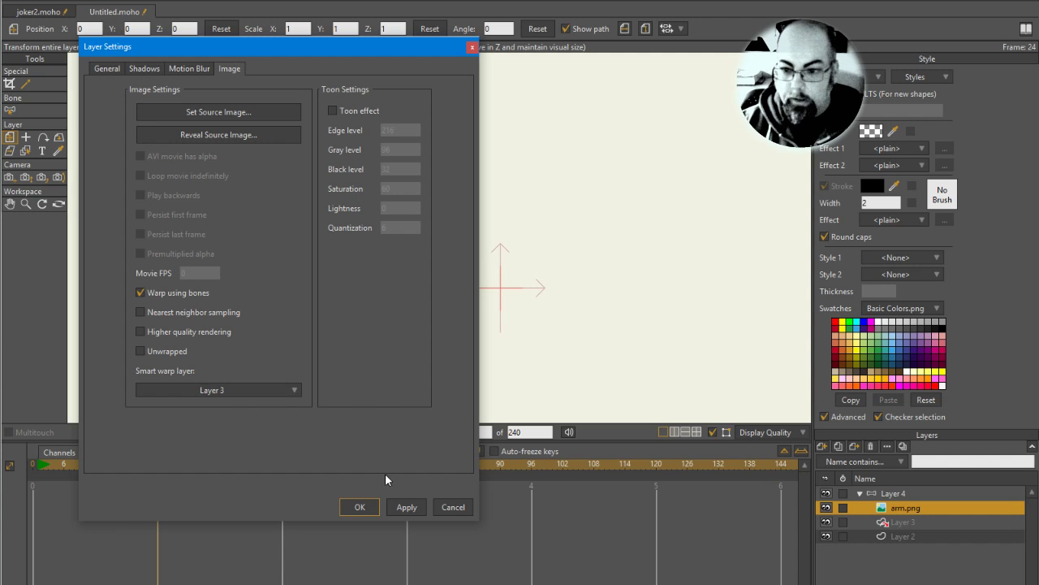
click(355, 509)
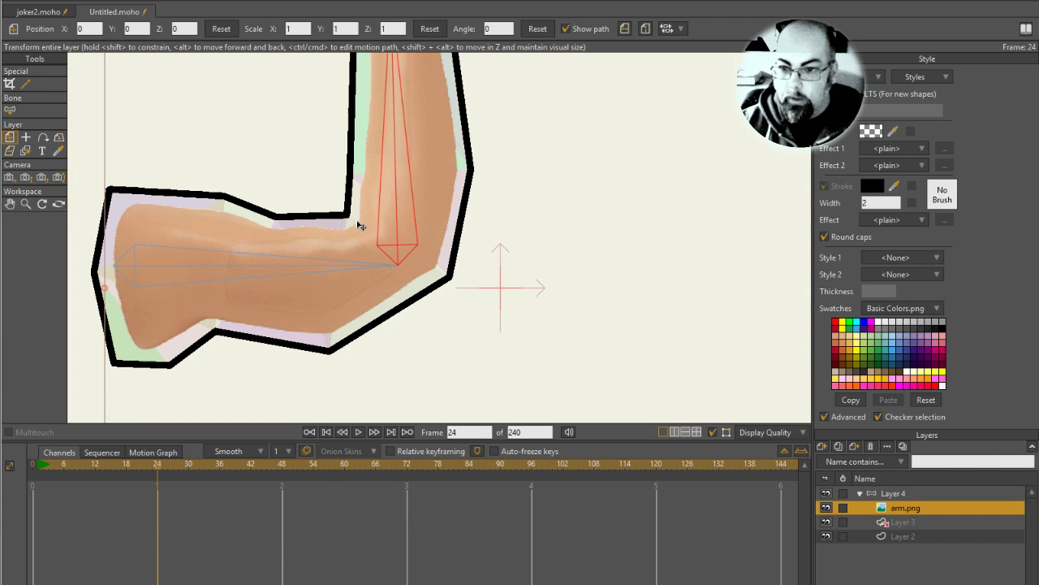
- On Layer 2, undo an accidental layer shift and reposition the inner elbow point at frame 24
click(924, 534)
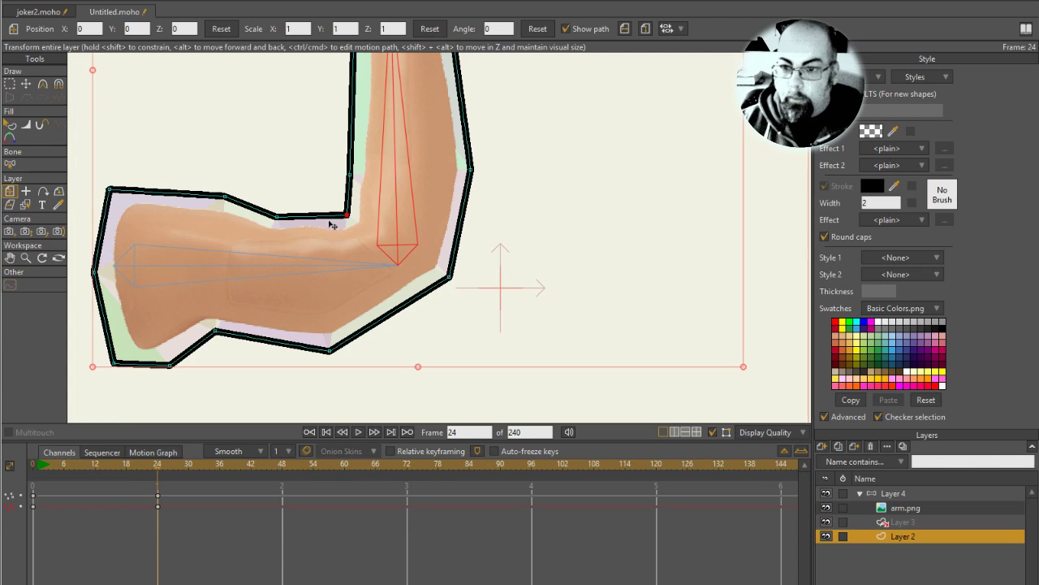
drag(351, 219, 345, 222)
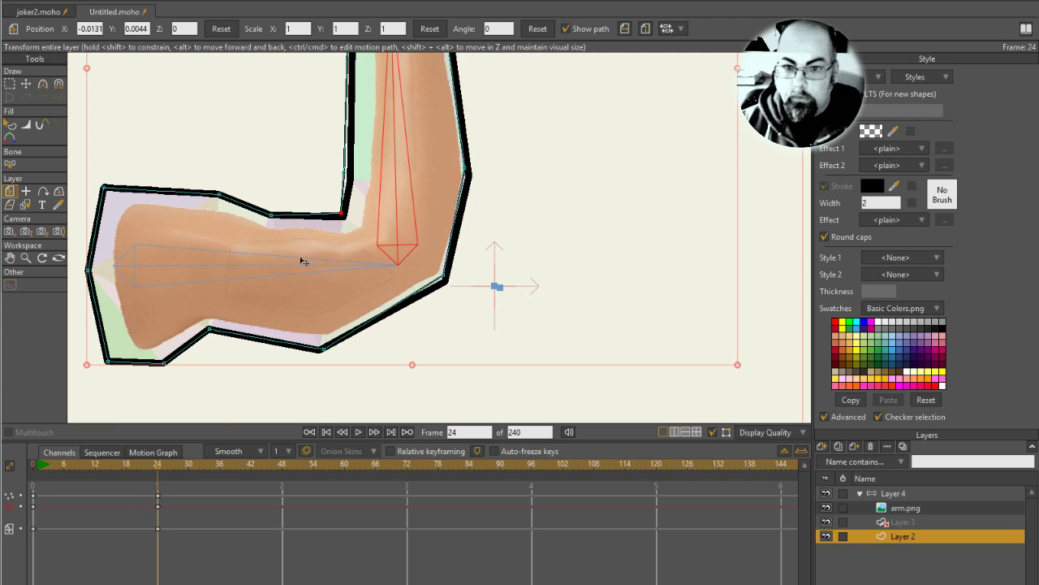
key(ctrl+z)
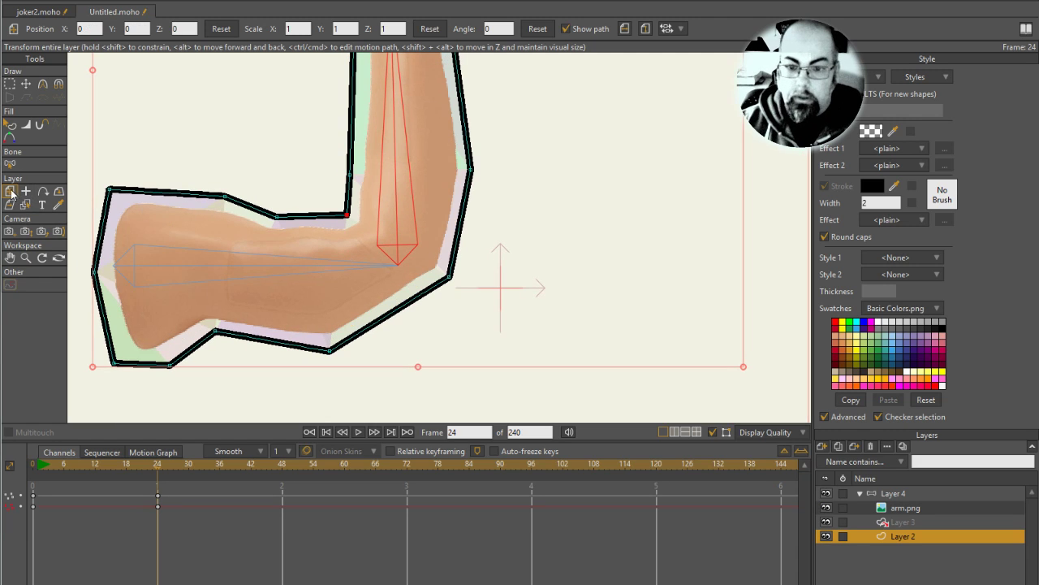
click(26, 84)
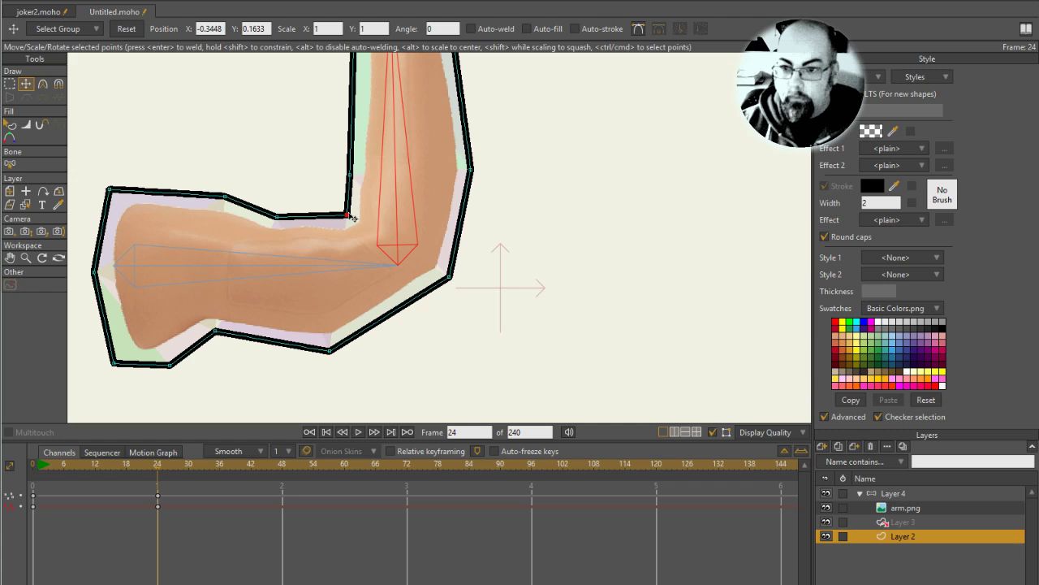
drag(352, 218, 347, 170)
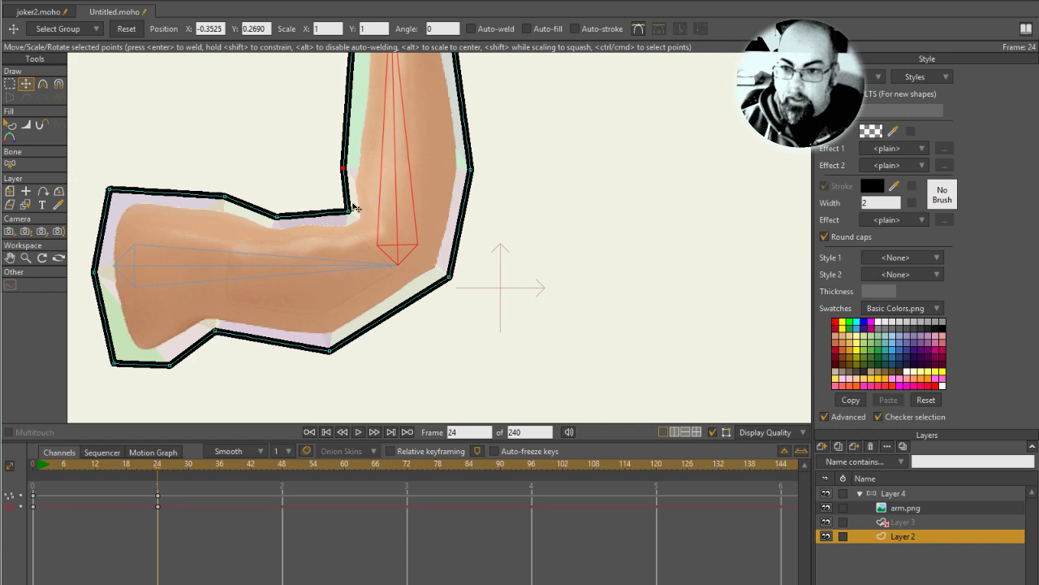
drag(356, 208, 348, 212)
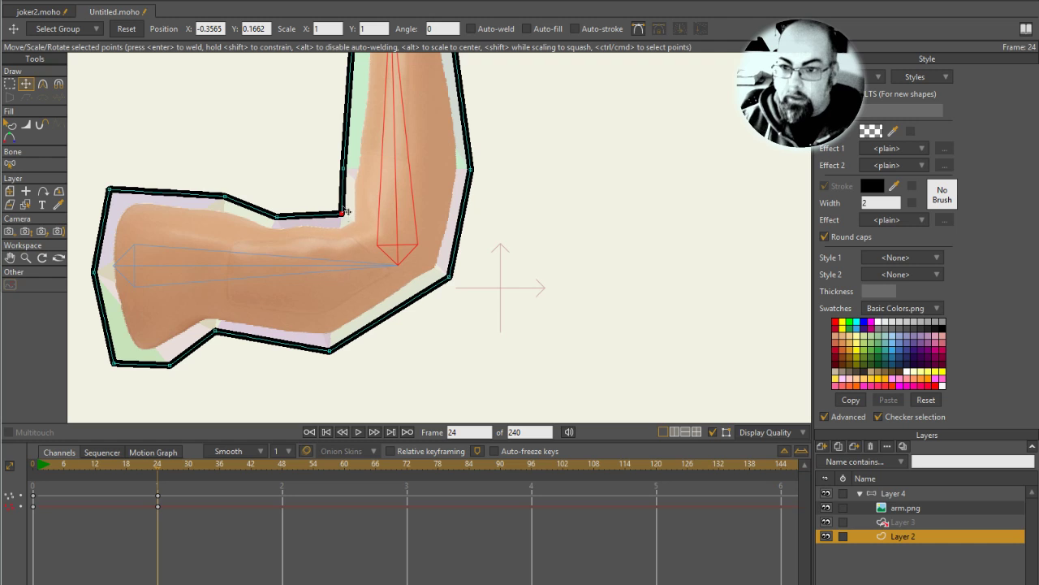
key(ctrl+a)
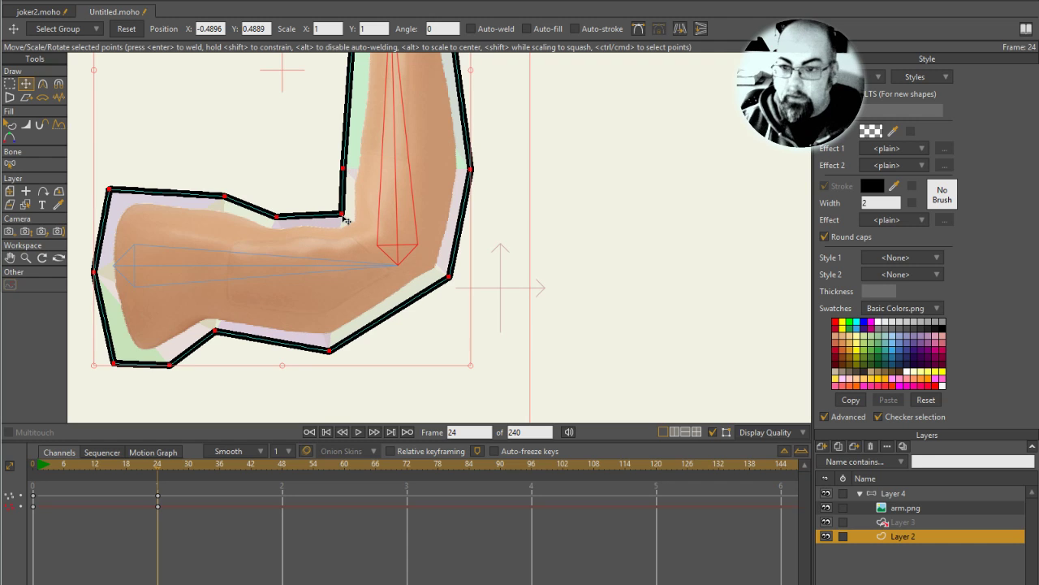
click(343, 215)
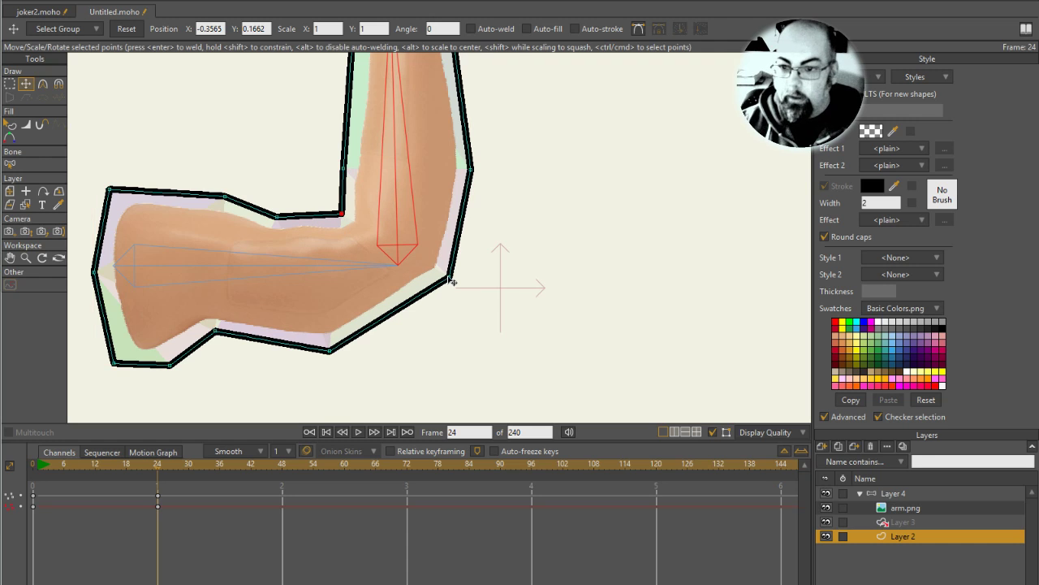
- Reshape the outer elbow and right-edge points for a straight outer contour, scrub earlier frames, and go to frame 48
drag(450, 280, 453, 343)
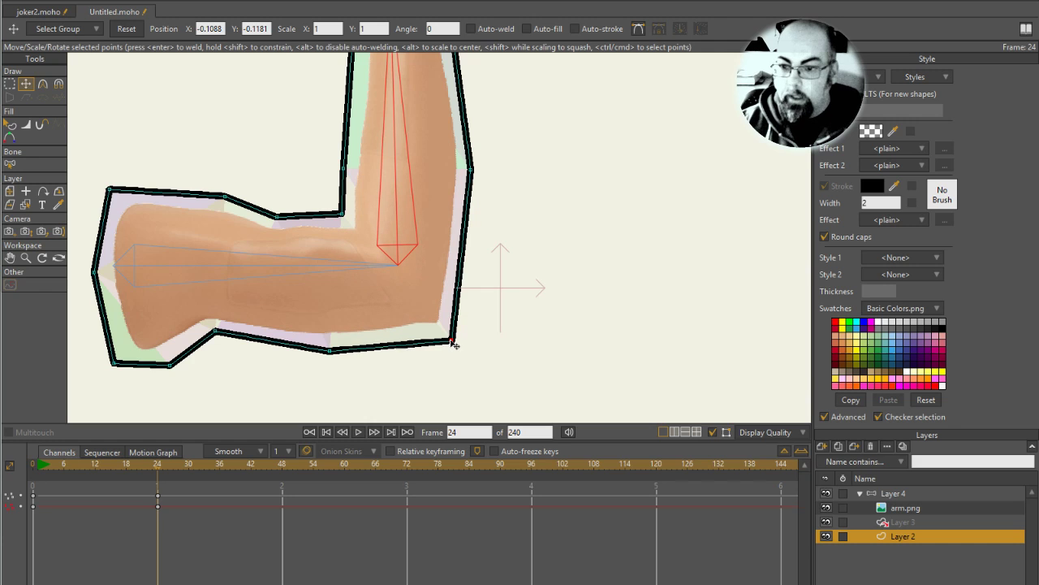
scroll(433, 327, up, 1)
scroll(443, 310, down, 1)
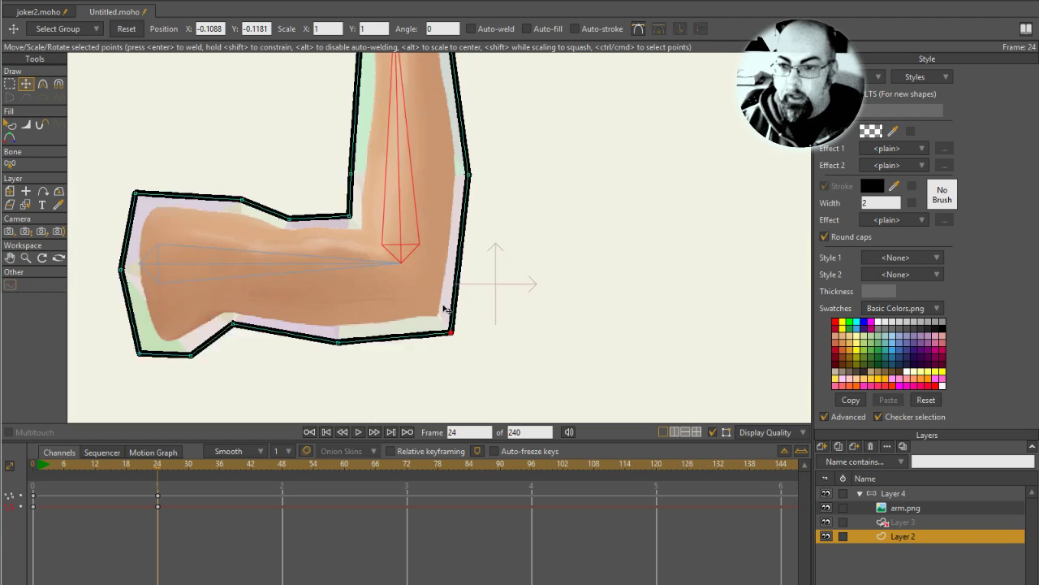
scroll(442, 310, down, 1)
scroll(453, 251, up, 1)
mouse_move(462, 221)
mouse_down()
mouse_move(575, 180)
mouse_move(502, 194)
mouse_up()
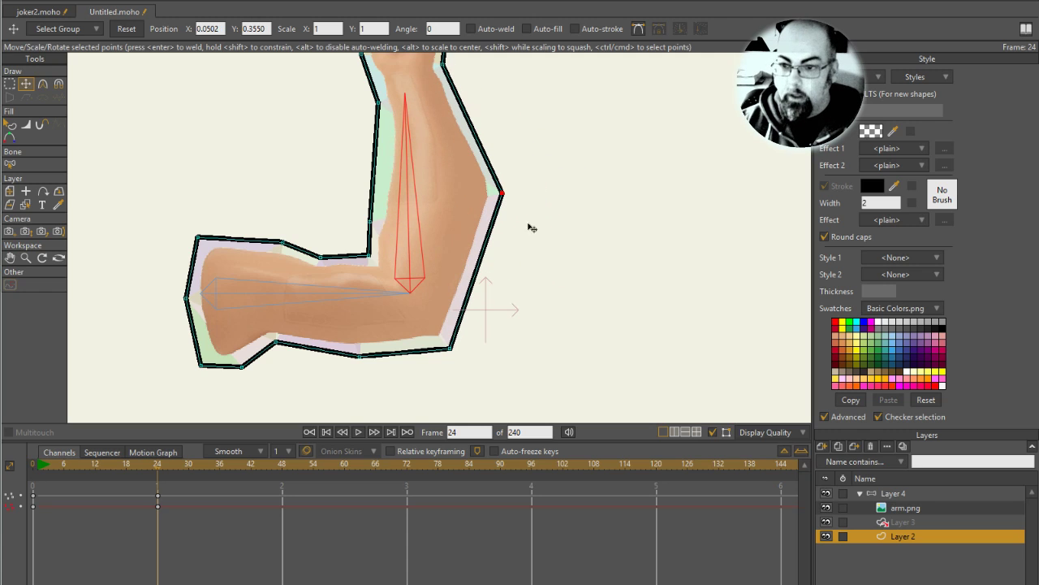
drag(503, 195, 536, 193)
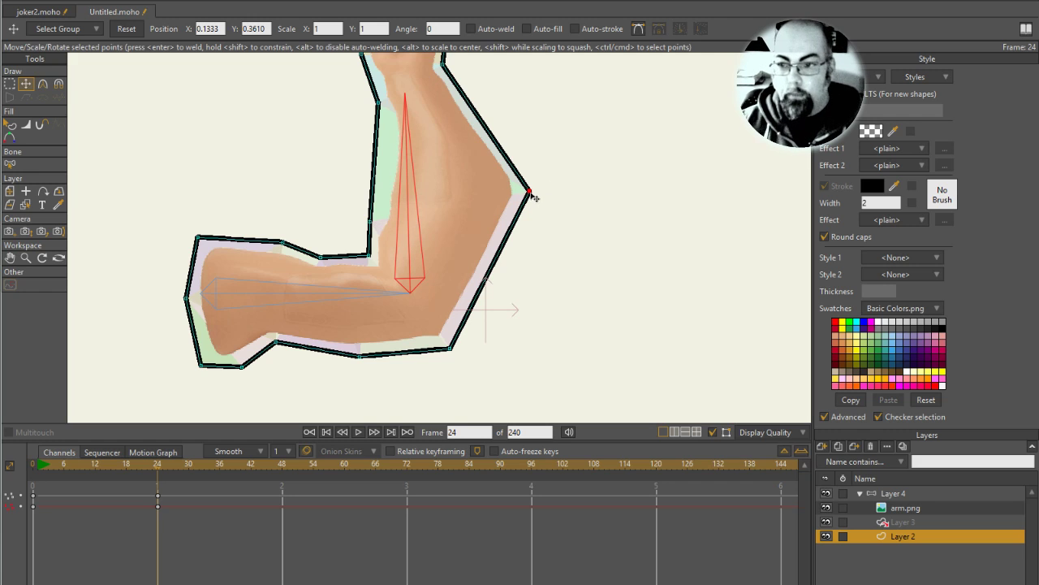
mouse_move(534, 195)
mouse_down()
mouse_move(453, 204)
mouse_move(458, 230)
mouse_up()
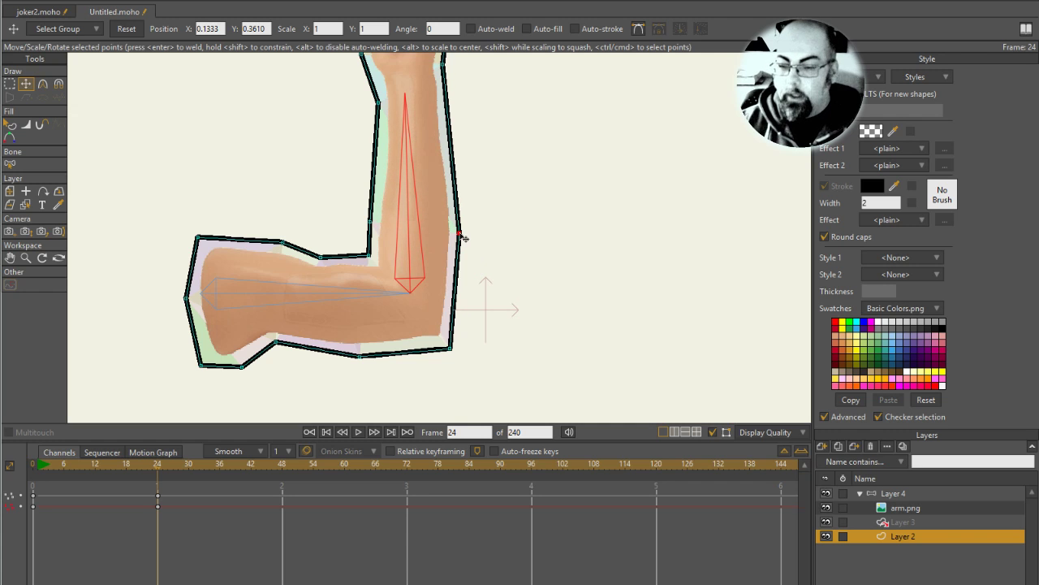
mouse_move(155, 465)
mouse_down()
mouse_move(46, 466)
mouse_move(159, 478)
mouse_up()
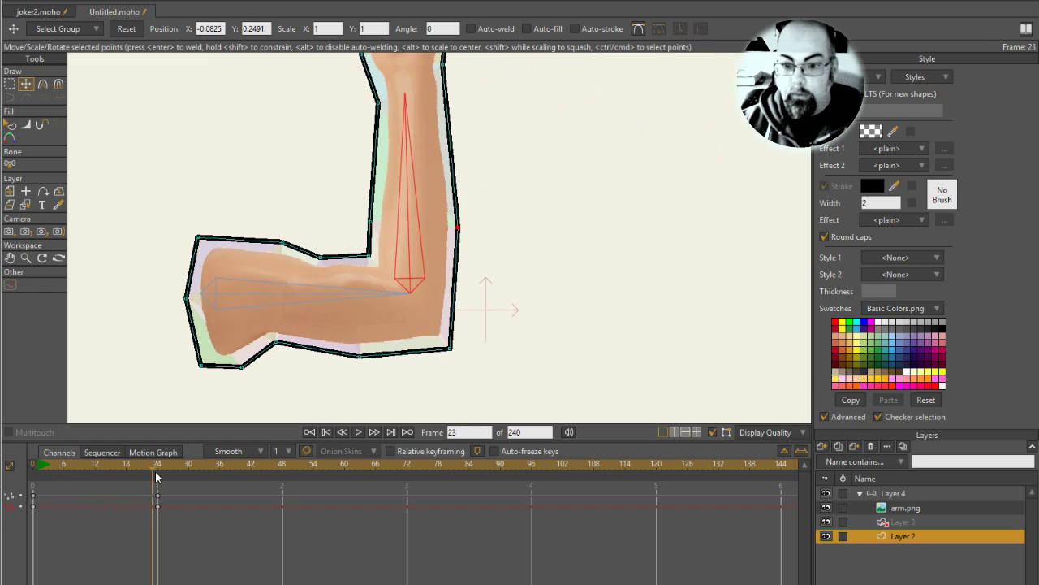
click(281, 462)
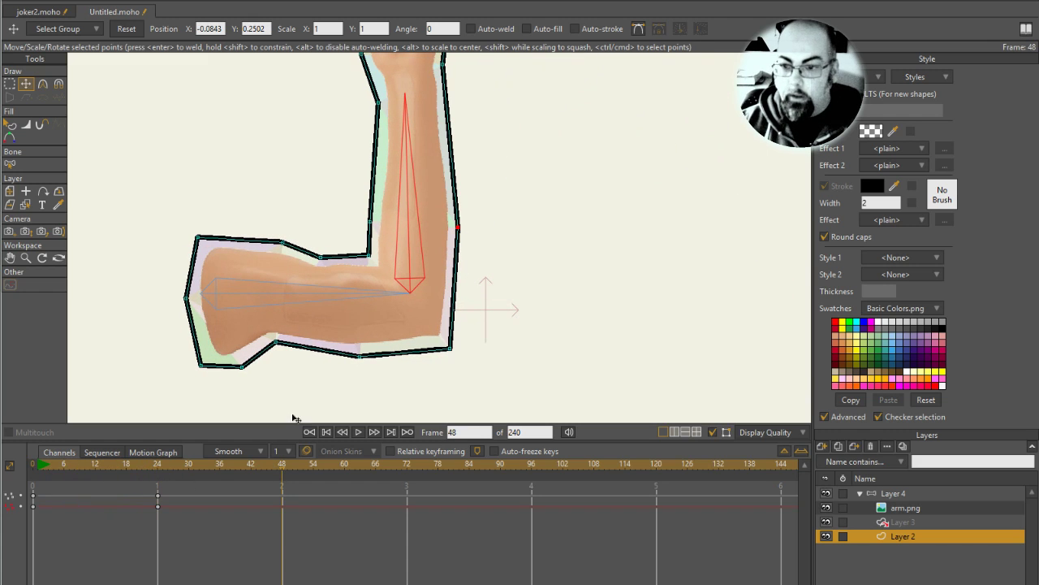
- Rotate the forearm bone on Layer 4 to a new angle at frame 48 and return to Layer 2
click(946, 492)
drag(414, 173, 323, 221)
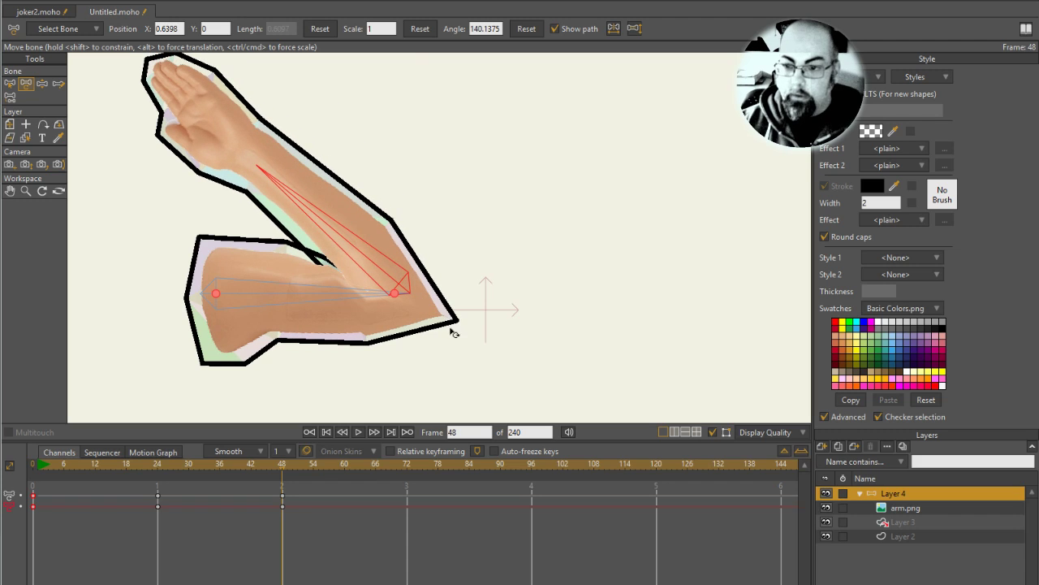
click(938, 538)
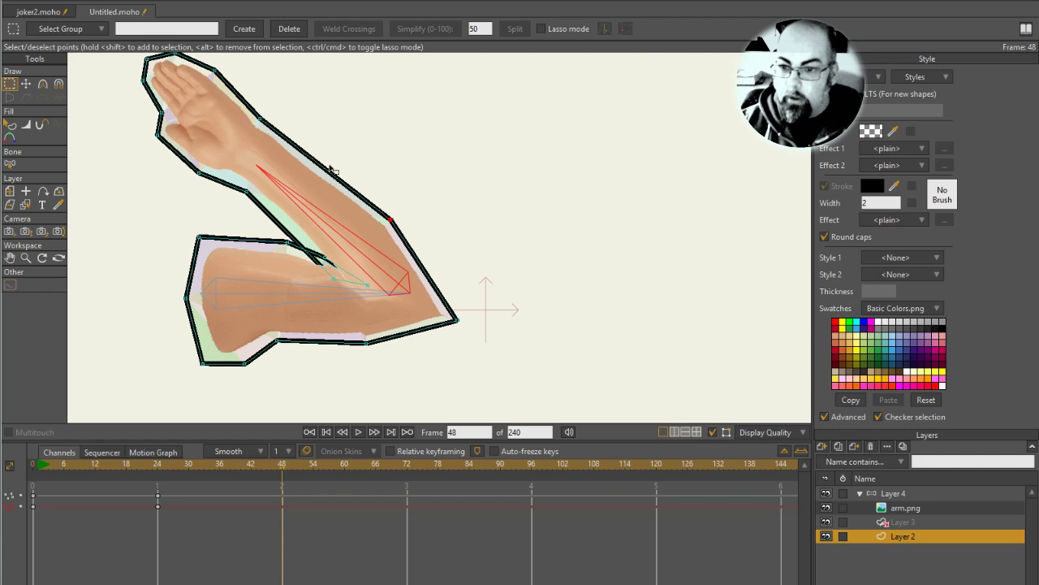
- Pull the inner elbow outline points into the crease and render a preview of frame 48
key(t)
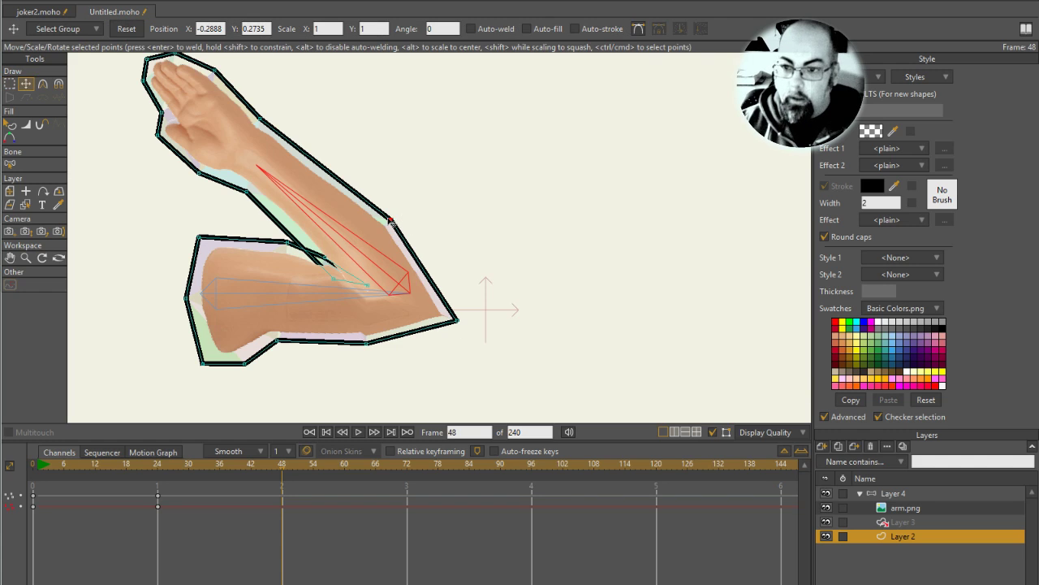
drag(410, 203, 408, 212)
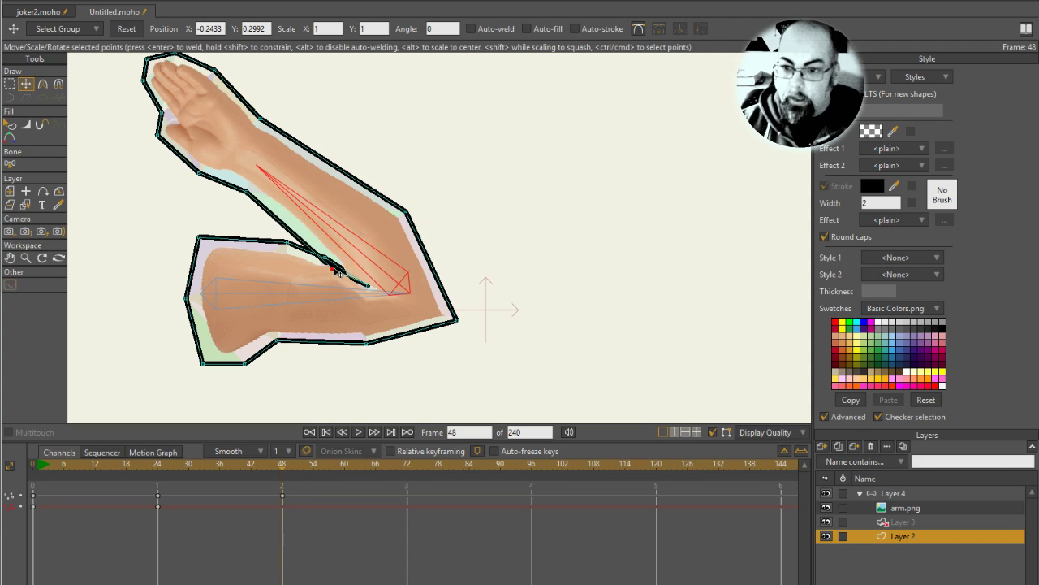
click(341, 264)
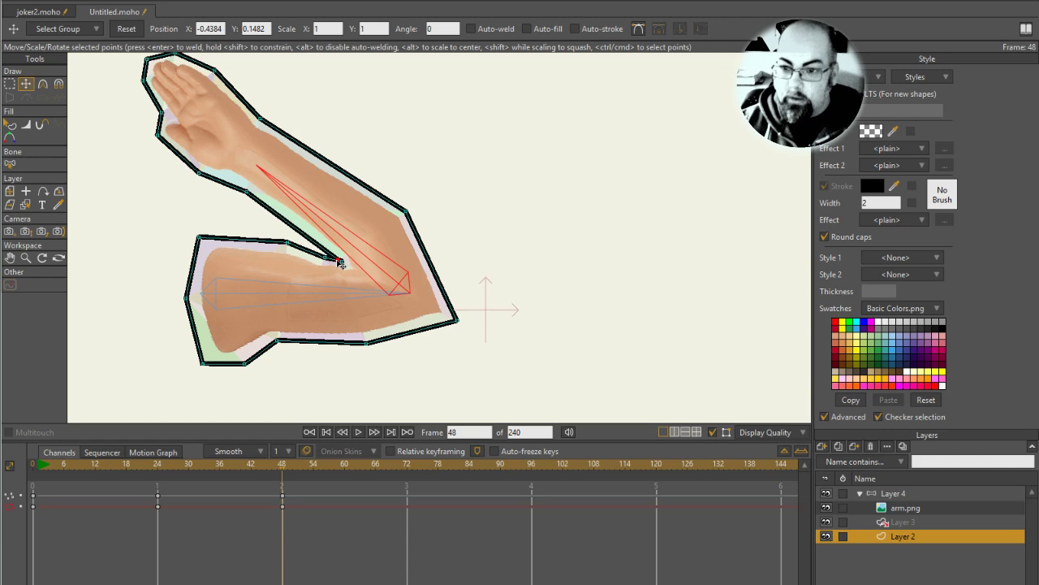
drag(341, 261, 344, 265)
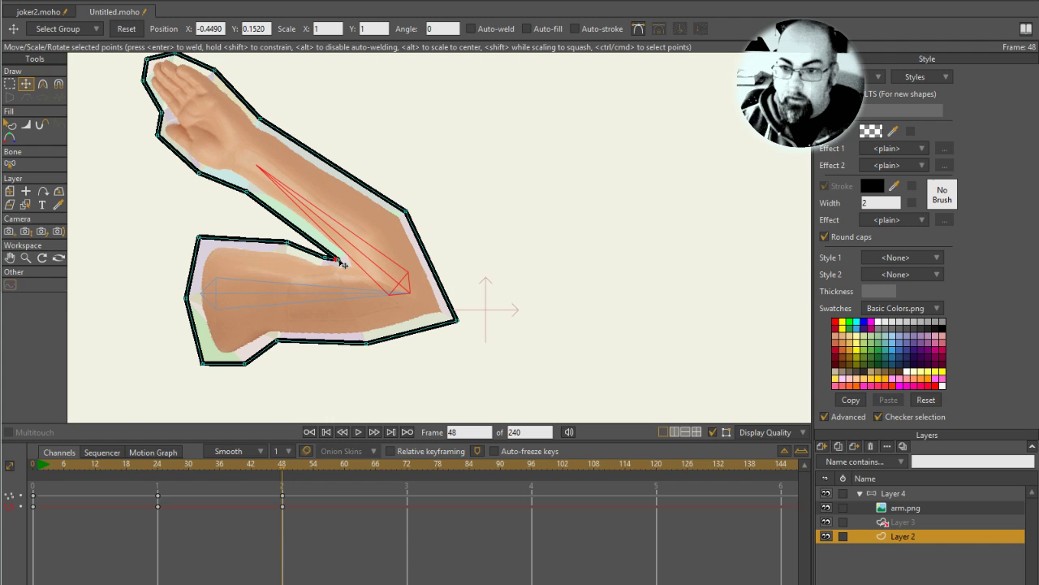
key(ctrl+r)
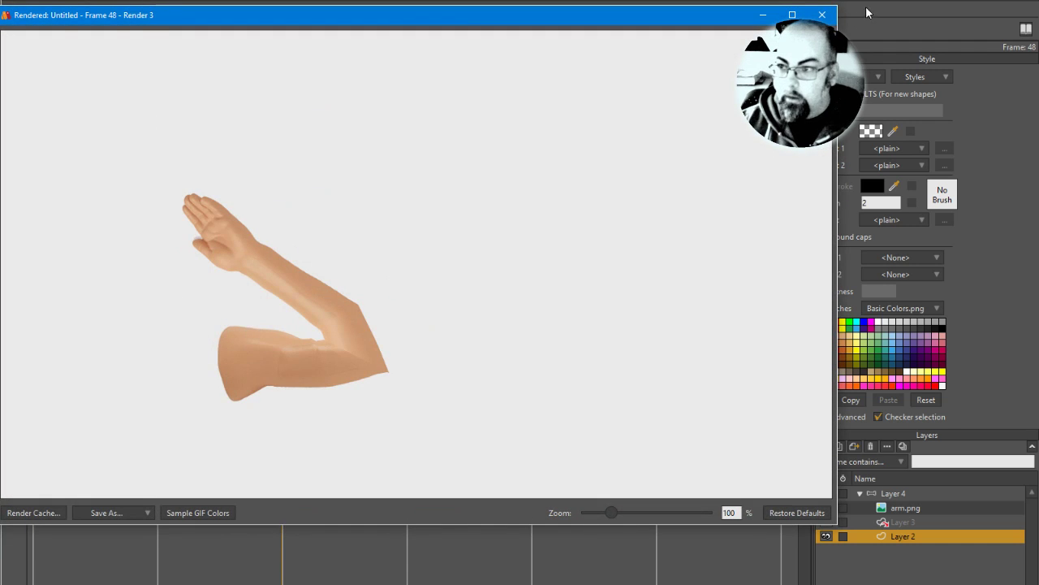
- Pull the crease point further into the elbow at frame 48 and check it with a Ctrl+R render
click(822, 14)
mouse_move(345, 265)
mouse_down()
mouse_move(341, 276)
mouse_move(360, 255)
mouse_up()
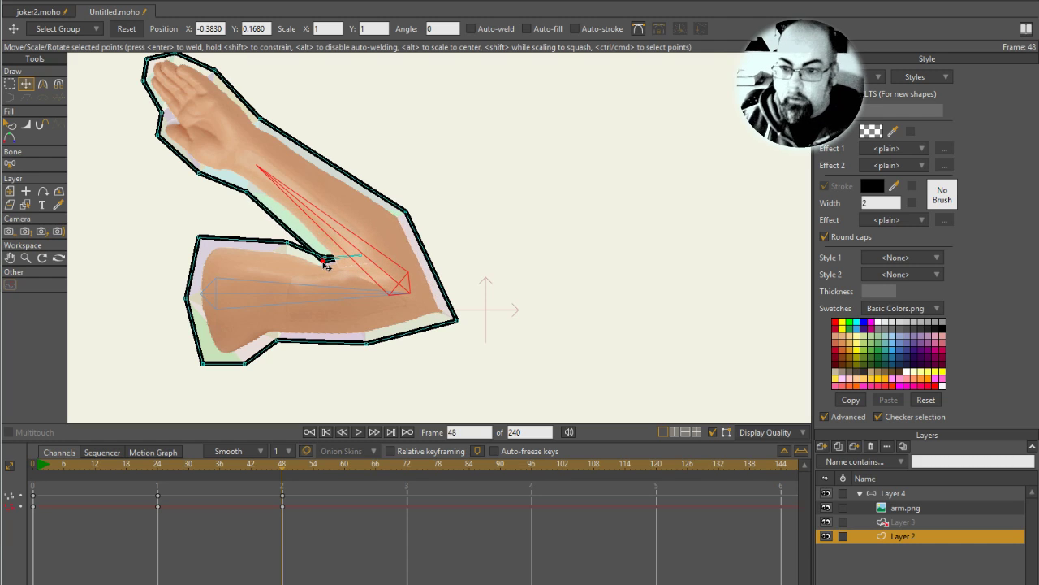
drag(328, 262, 332, 263)
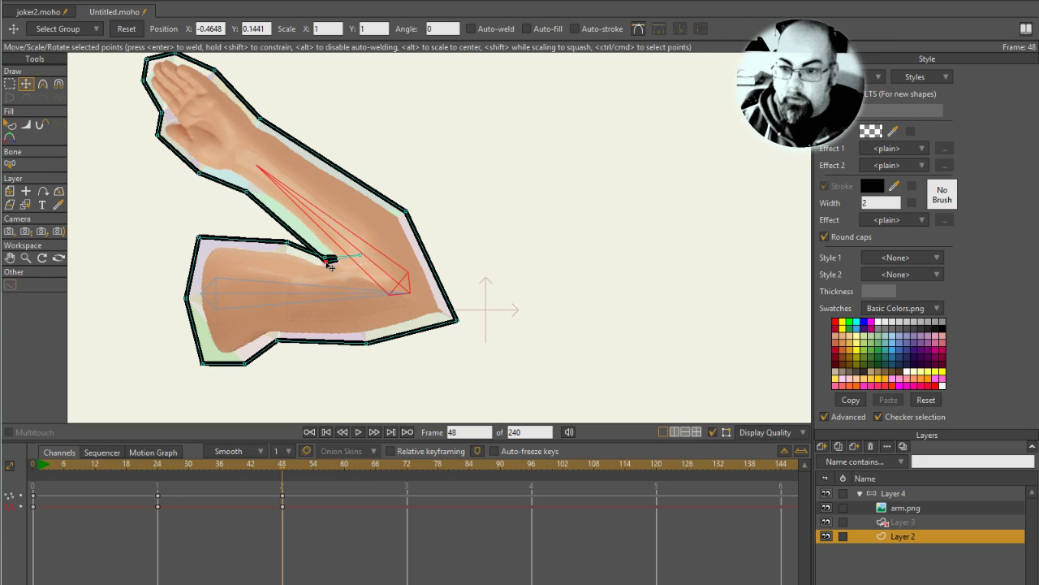
key(ctrl+r)
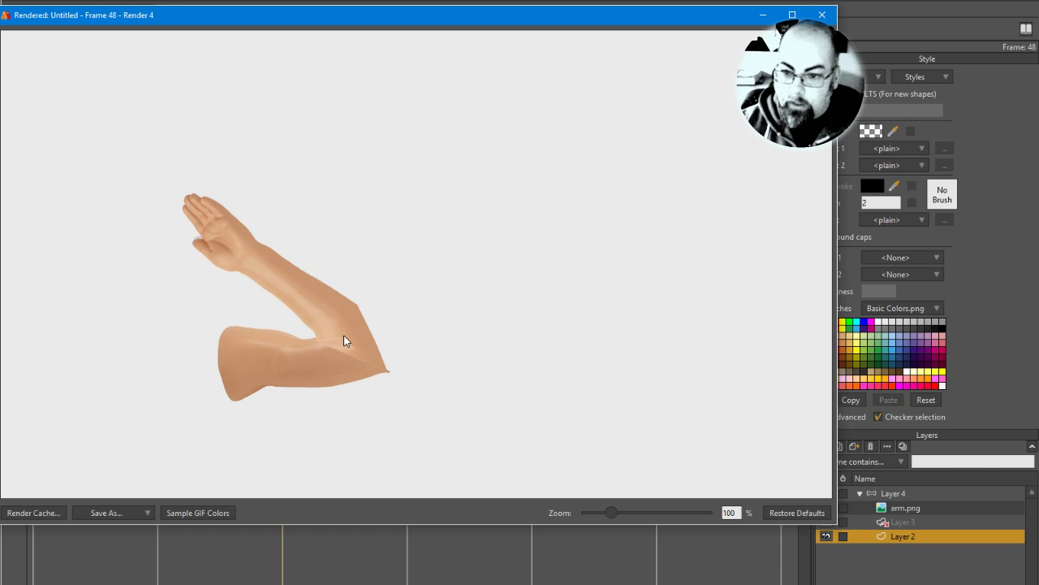
click(823, 15)
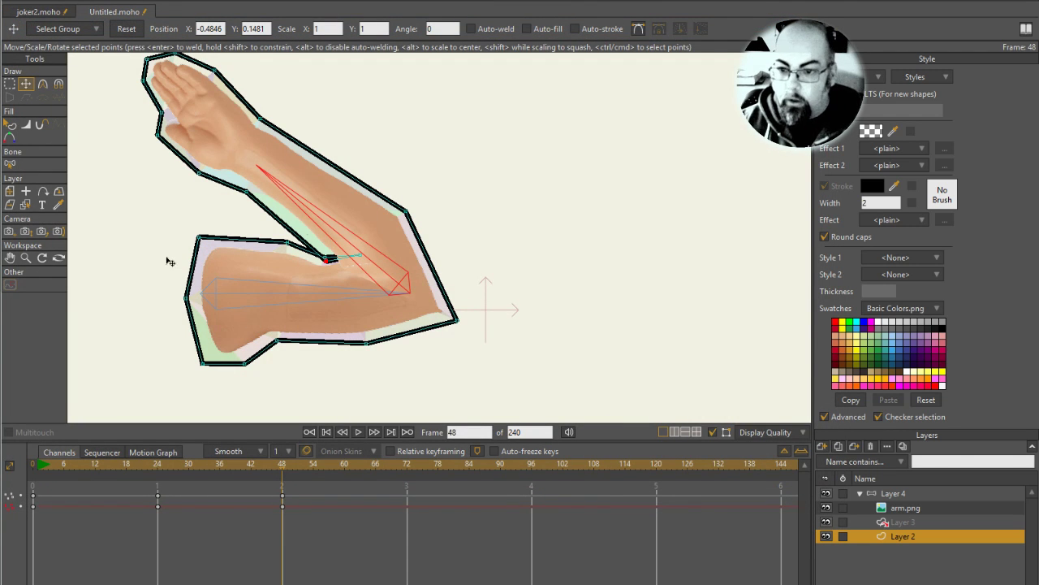
- Inspect Layer 3's mesh, return to Layer 2 and check the bent outline at frame 48 before going back to frame 0
click(36, 467)
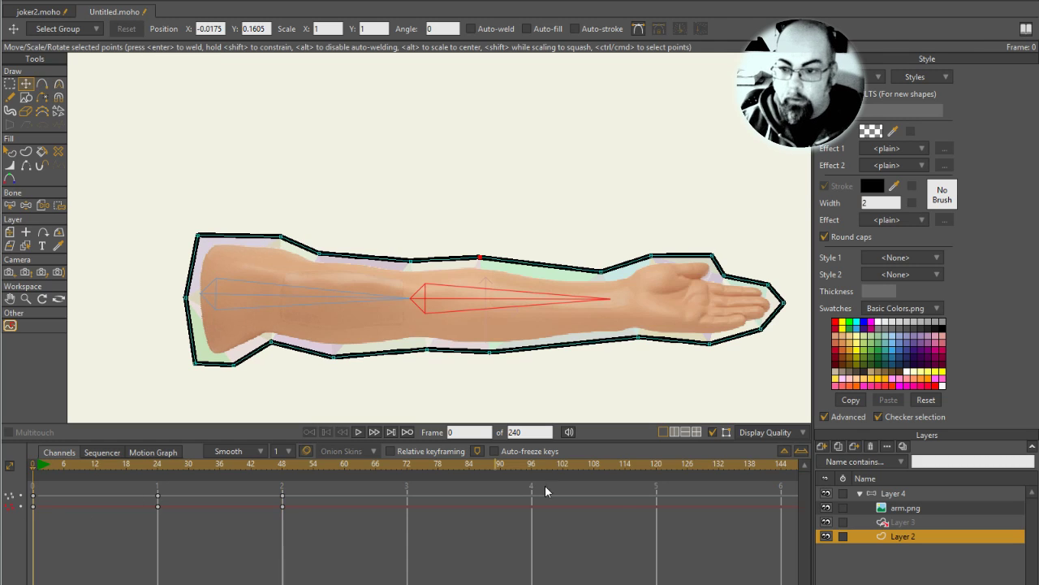
click(923, 522)
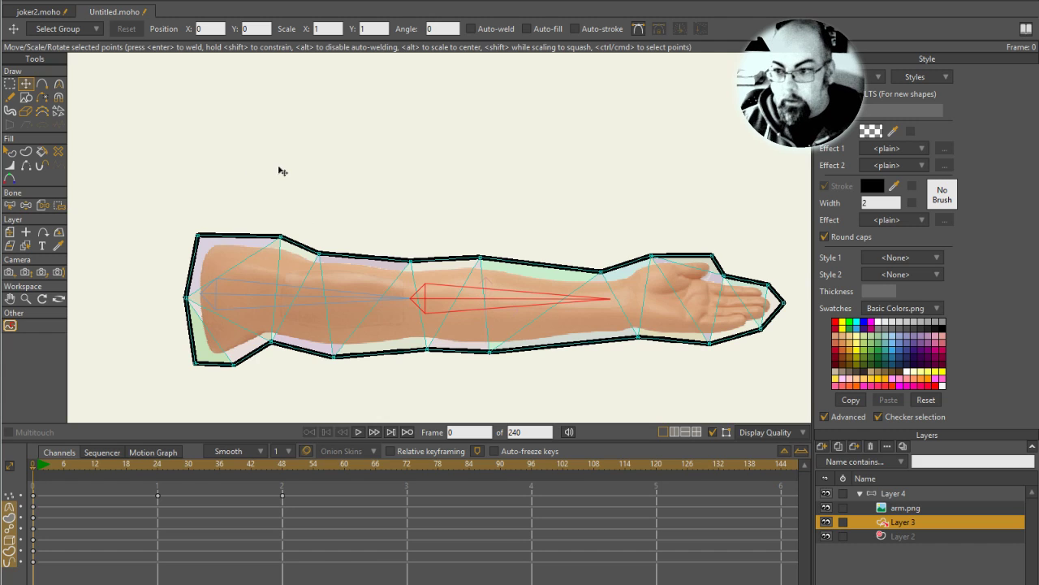
click(940, 533)
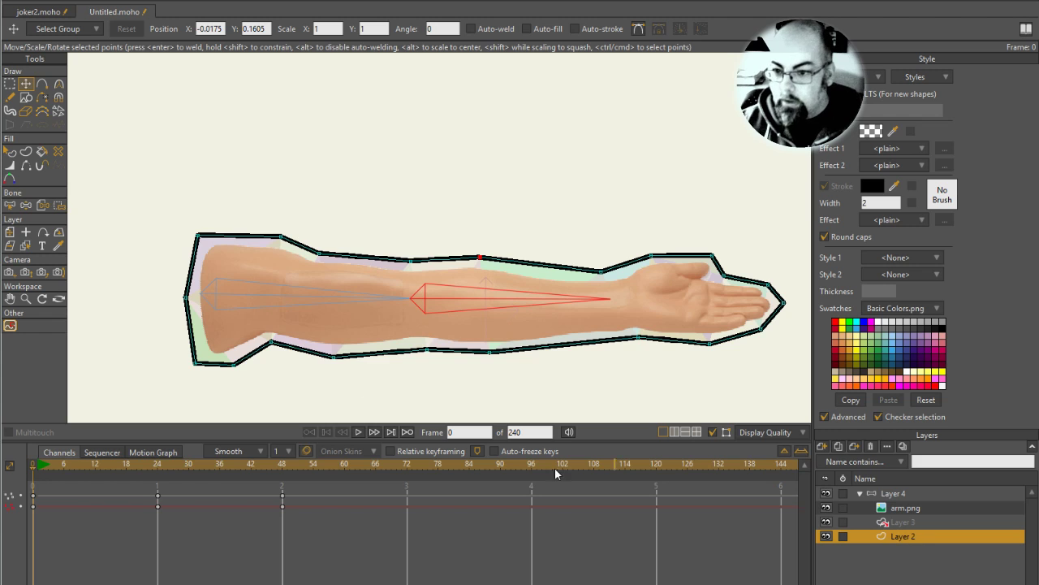
key(a)
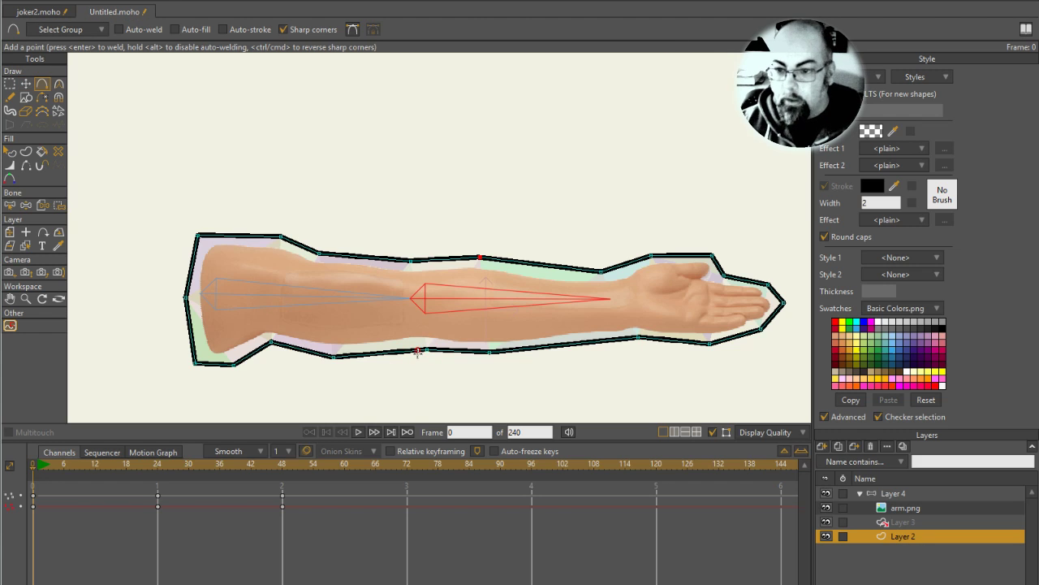
drag(48, 464, 283, 469)
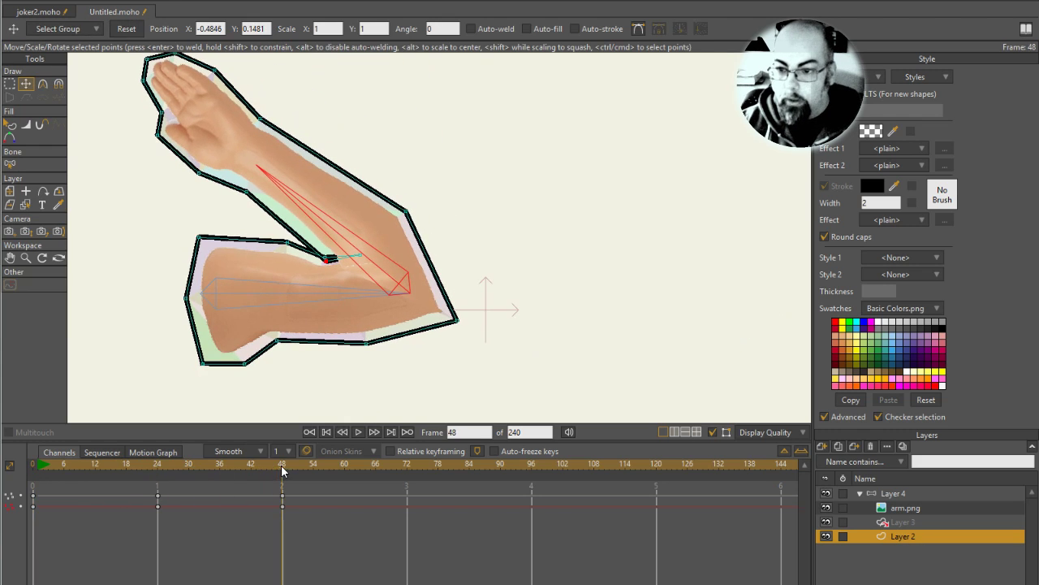
click(10, 84)
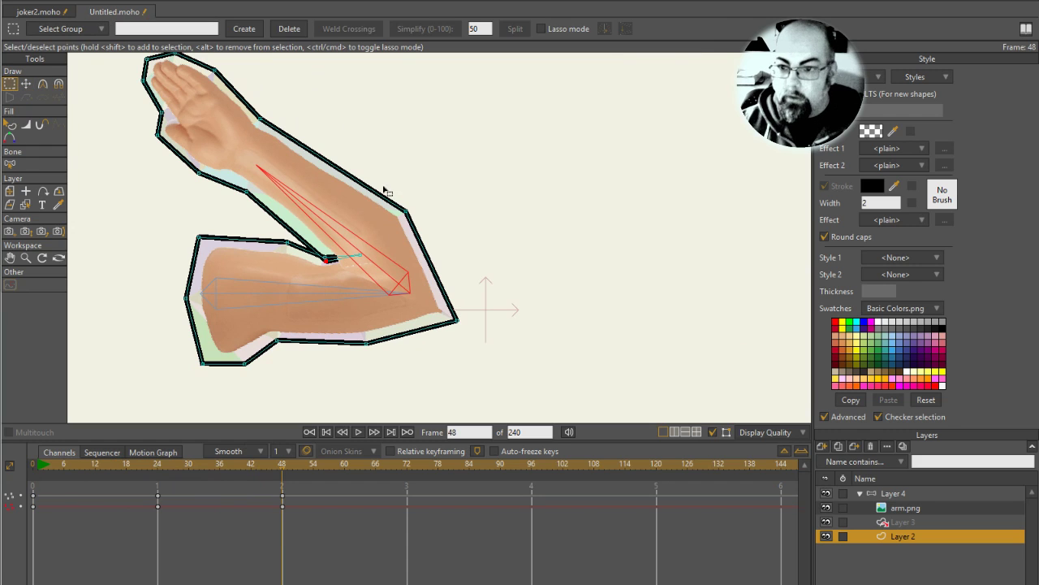
drag(383, 184, 511, 334)
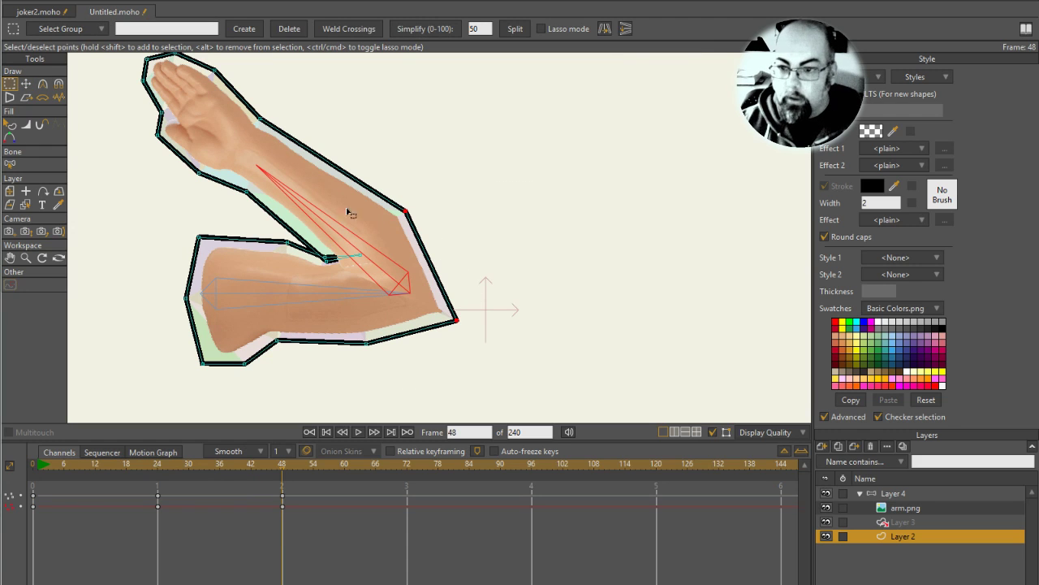
drag(283, 464, 32, 464)
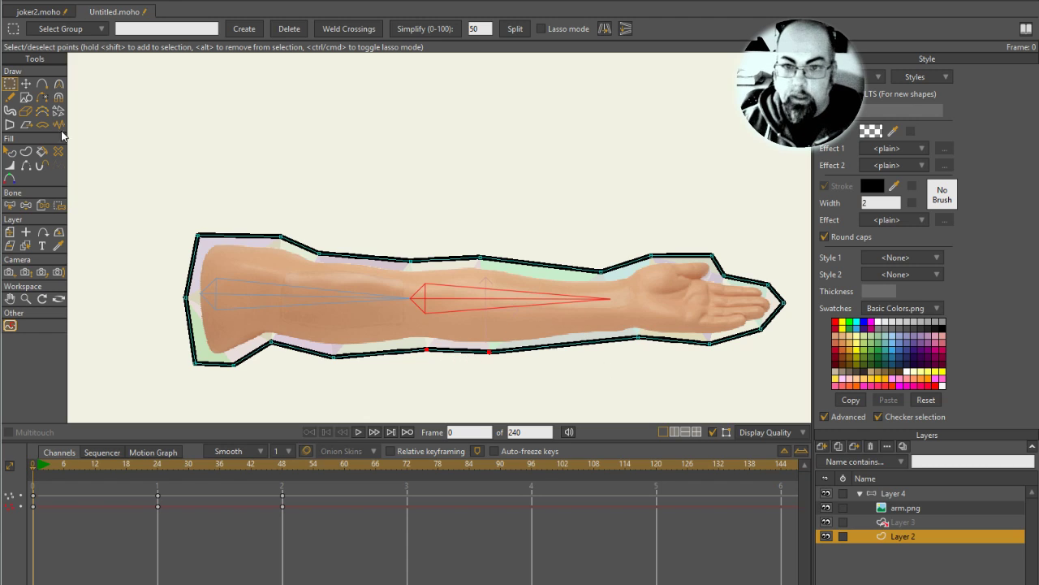
- Add a point on the lower arm outline near the elbow and preview the bend at frame 16
click(42, 84)
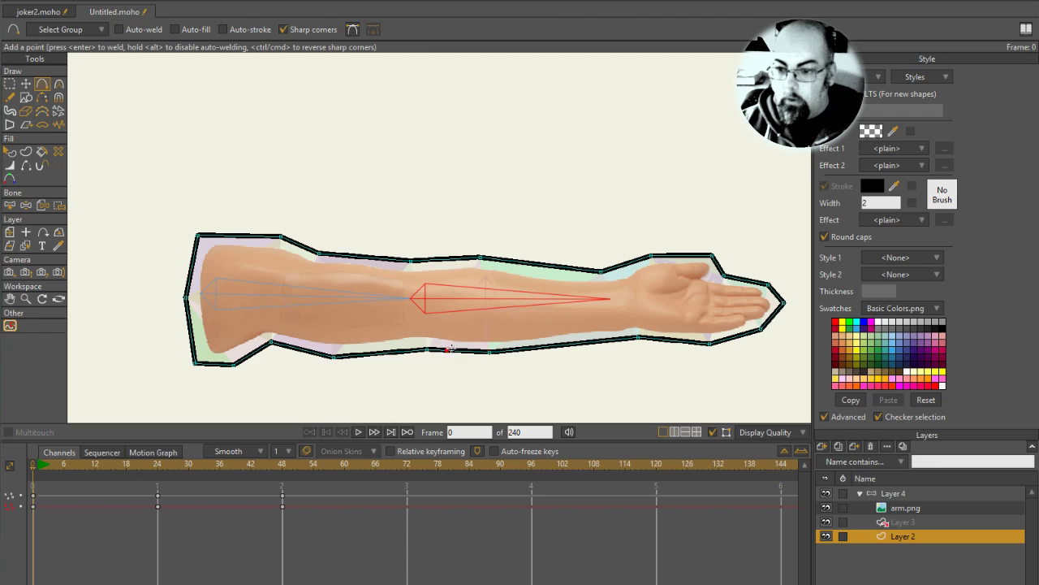
click(457, 349)
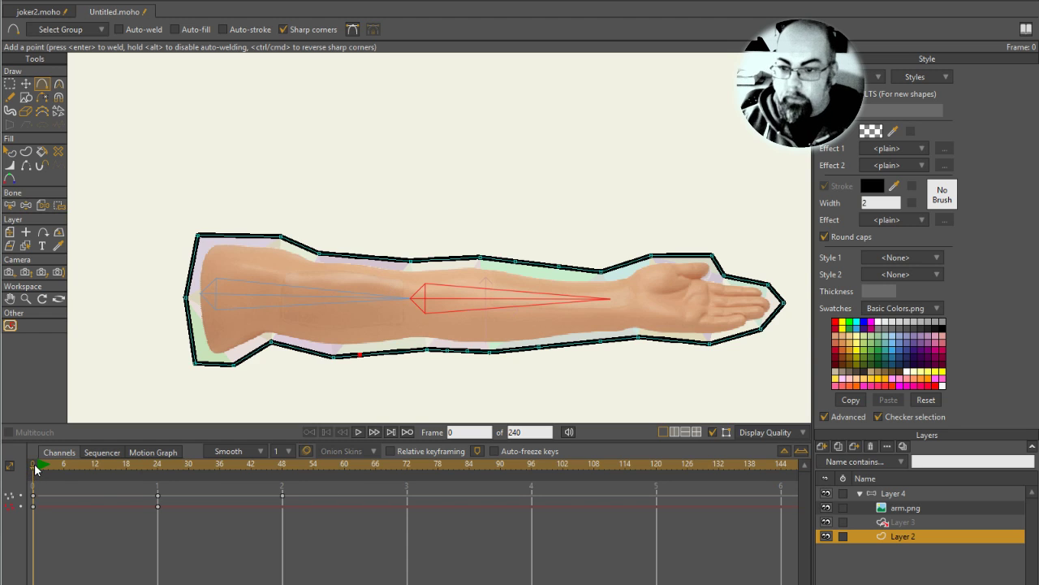
drag(36, 467, 116, 469)
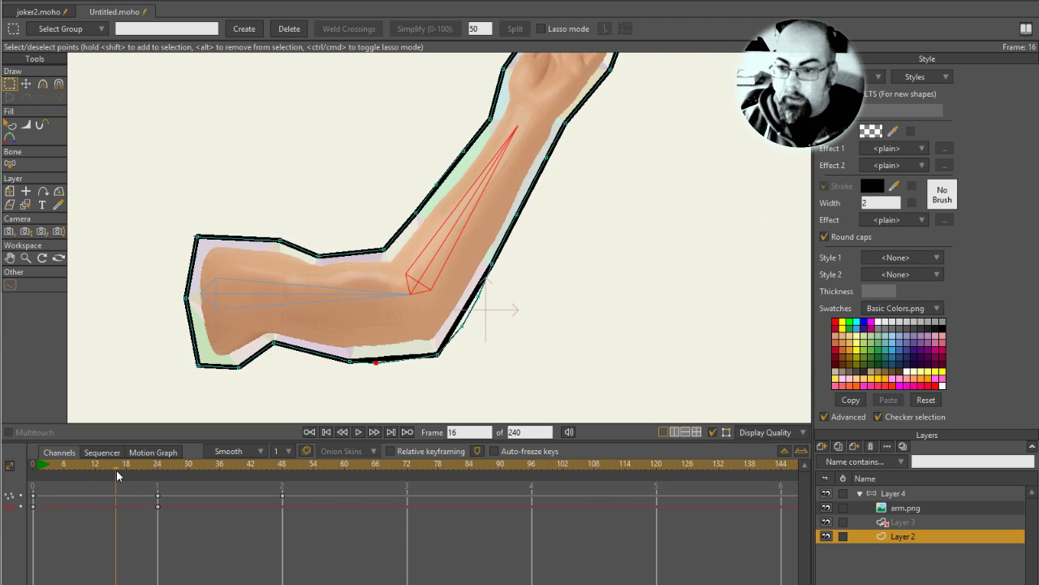
- Update Layer 3's reference from Layer 2 at frame 0 so its mesh picks up the new elbow point
click(36, 467)
right_click(923, 524)
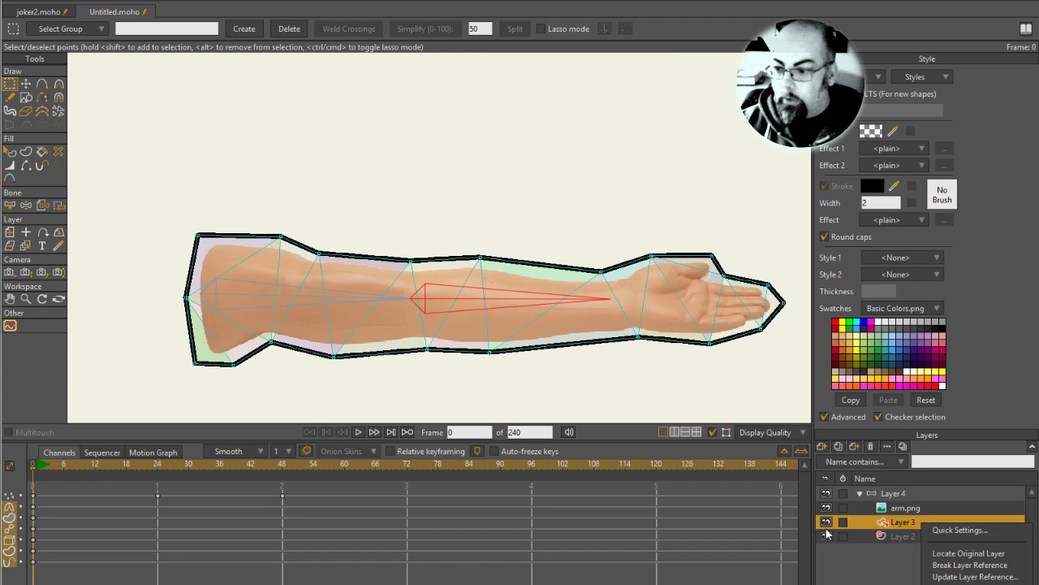
click(968, 578)
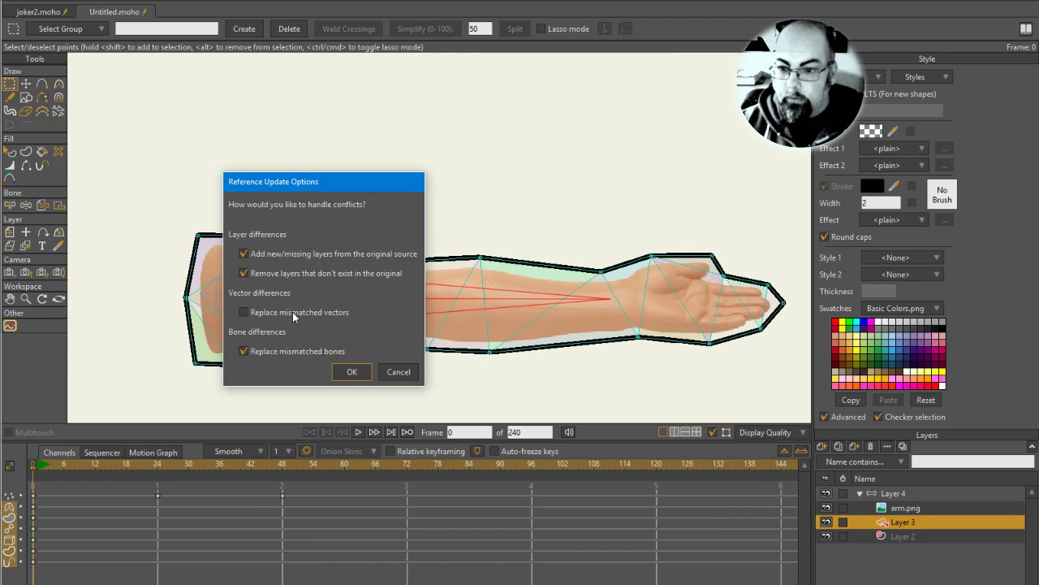
click(351, 376)
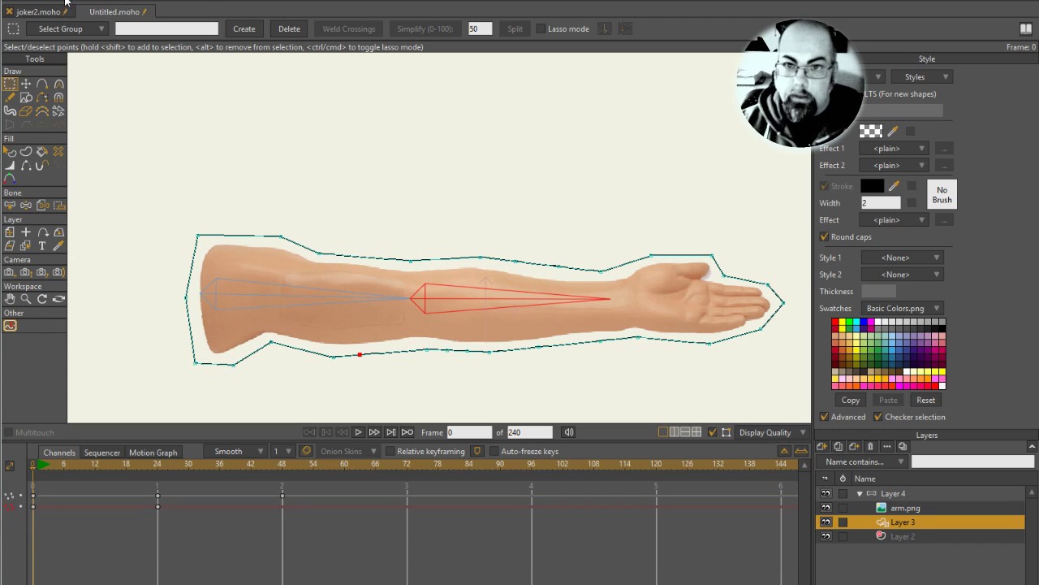
click(67, 3)
click(94, 184)
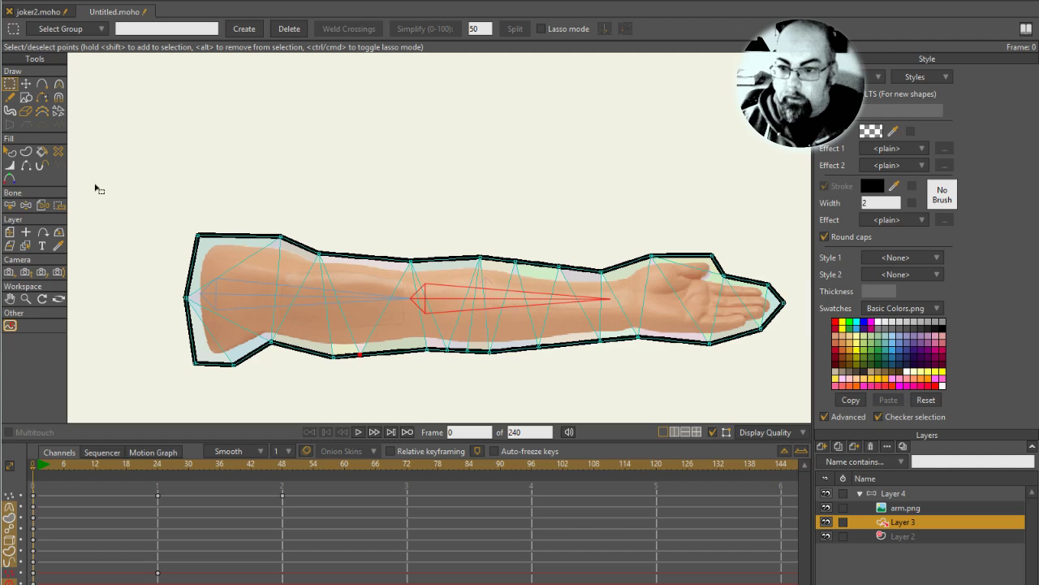
- Scrub through the bend and settle near frame 48 with Transform Points active
click(58, 465)
mouse_move(58, 465)
mouse_down()
mouse_move(220, 465)
mouse_move(115, 467)
mouse_up()
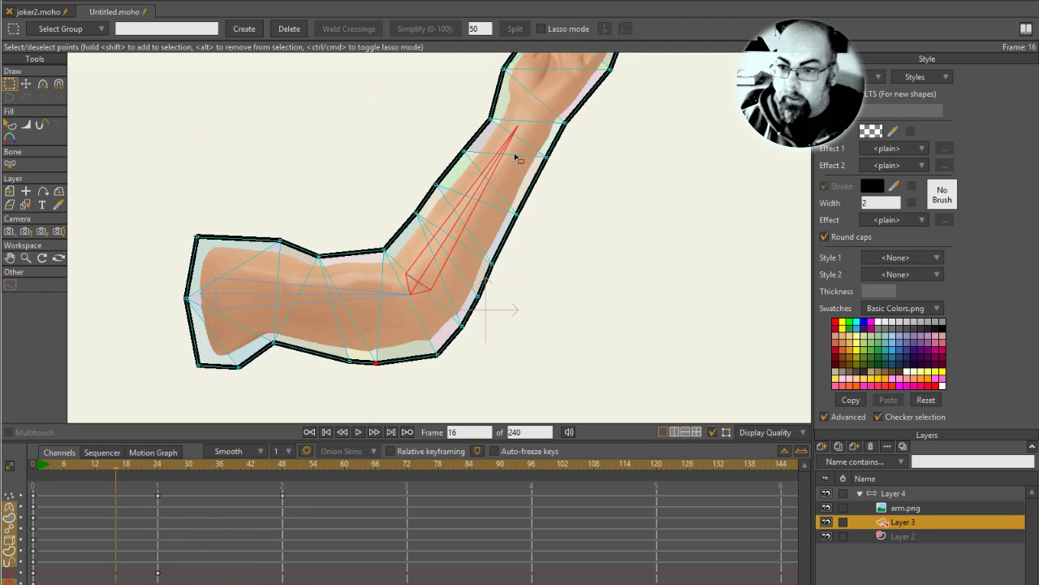
mouse_move(117, 465)
mouse_down()
mouse_move(156, 469)
mouse_move(63, 465)
mouse_move(285, 479)
mouse_up()
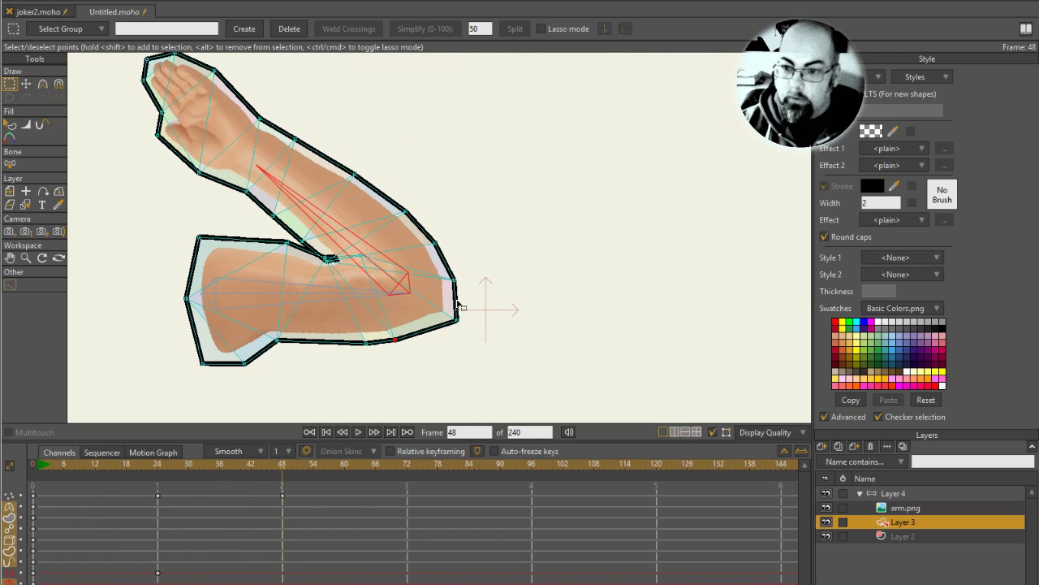
key(t)
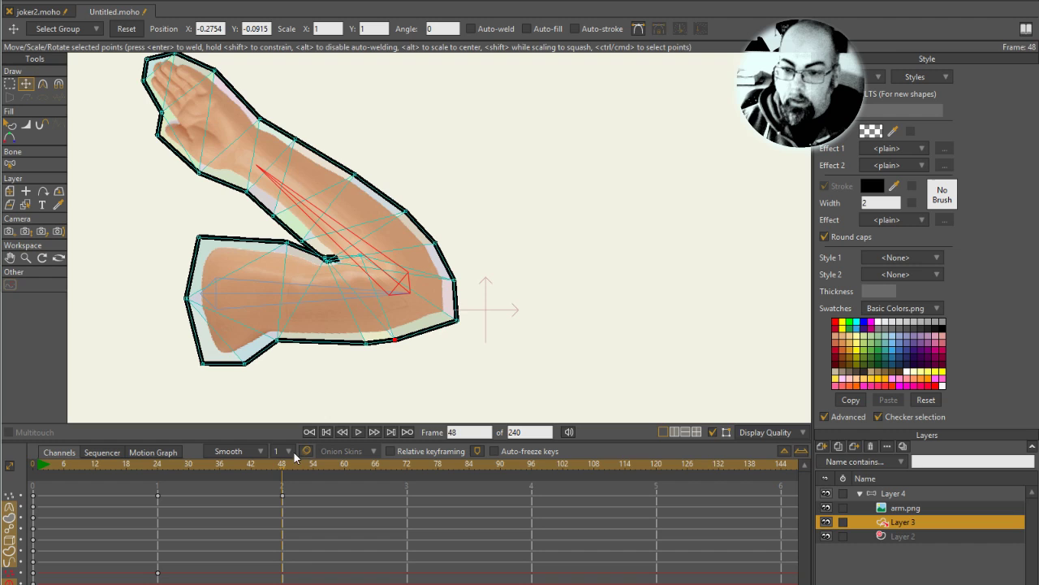
mouse_move(278, 469)
mouse_down()
mouse_move(139, 465)
mouse_move(282, 465)
mouse_up()
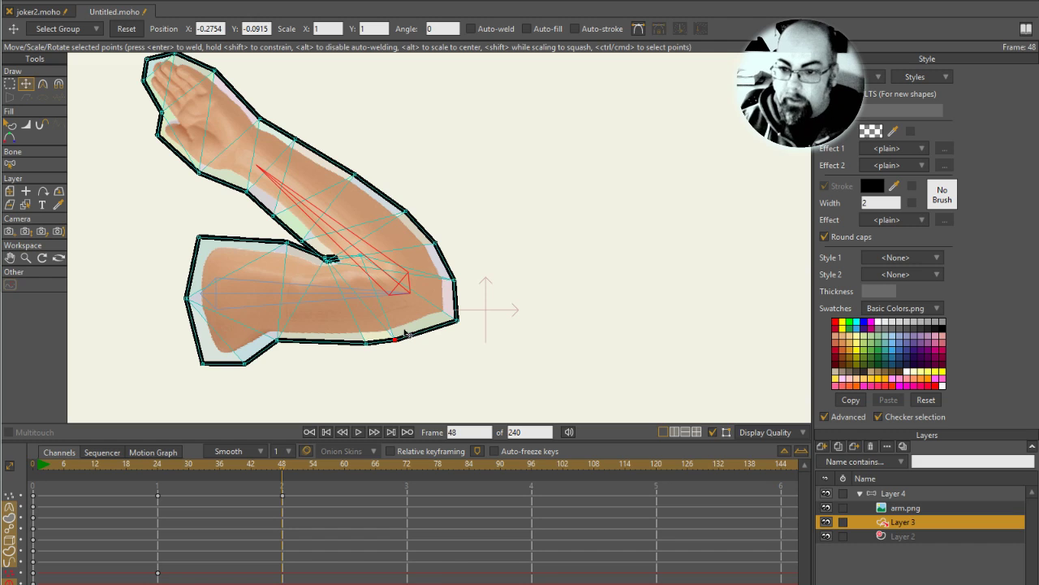
scroll(331, 258, up, 4)
scroll(332, 259, down, 1)
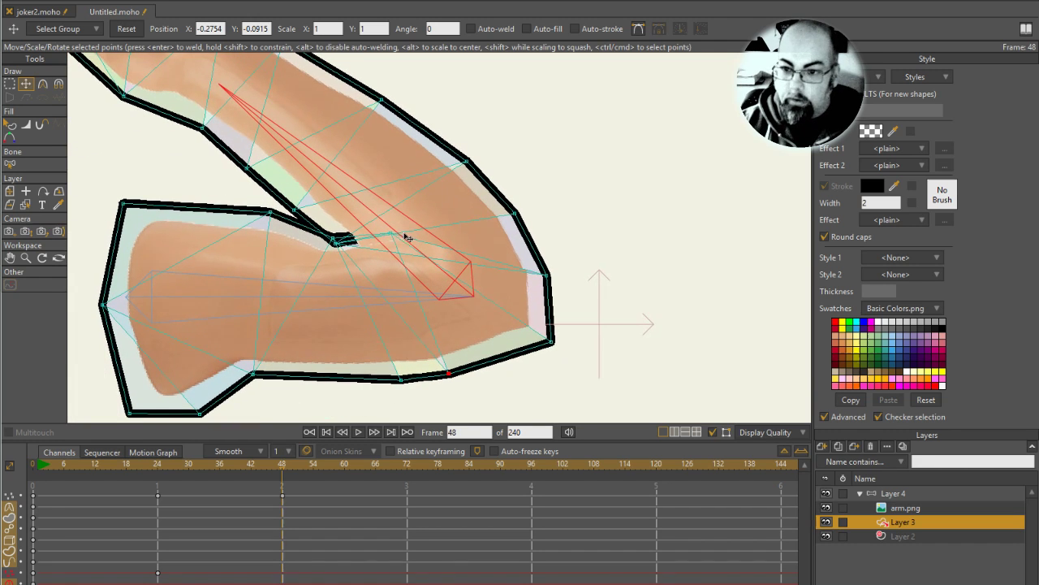
- Reshape the elbow-crease mesh point with arrow-key nudges and its curve handle, then return to frame 0
click(357, 242)
drag(366, 245, 350, 240)
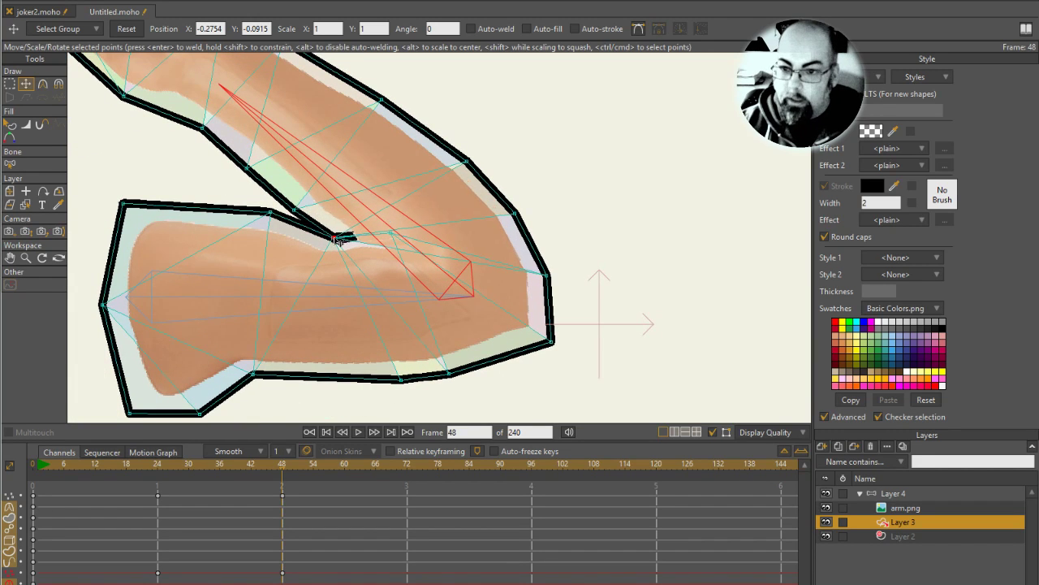
key(Right)
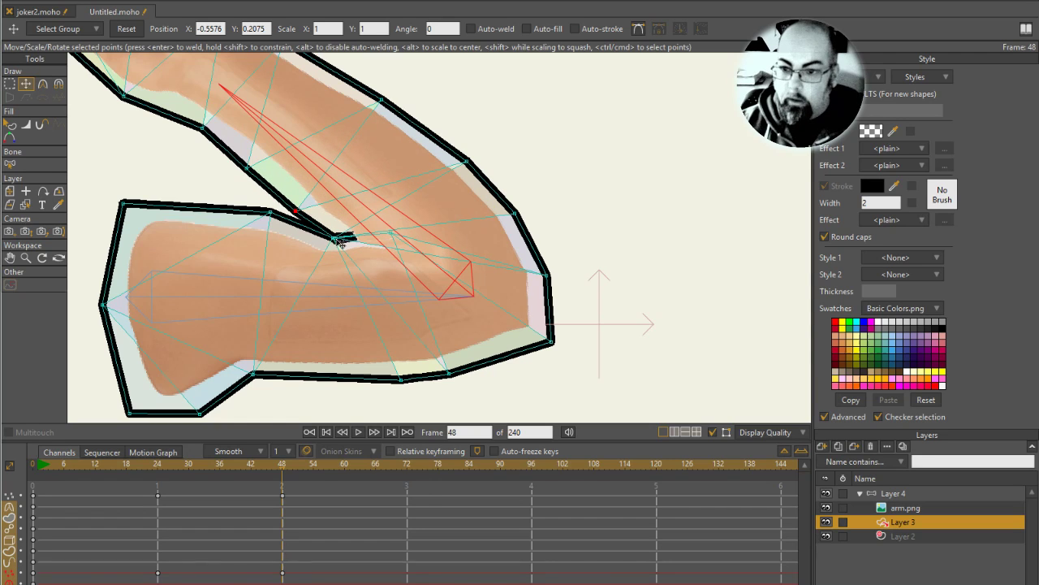
key(Up)
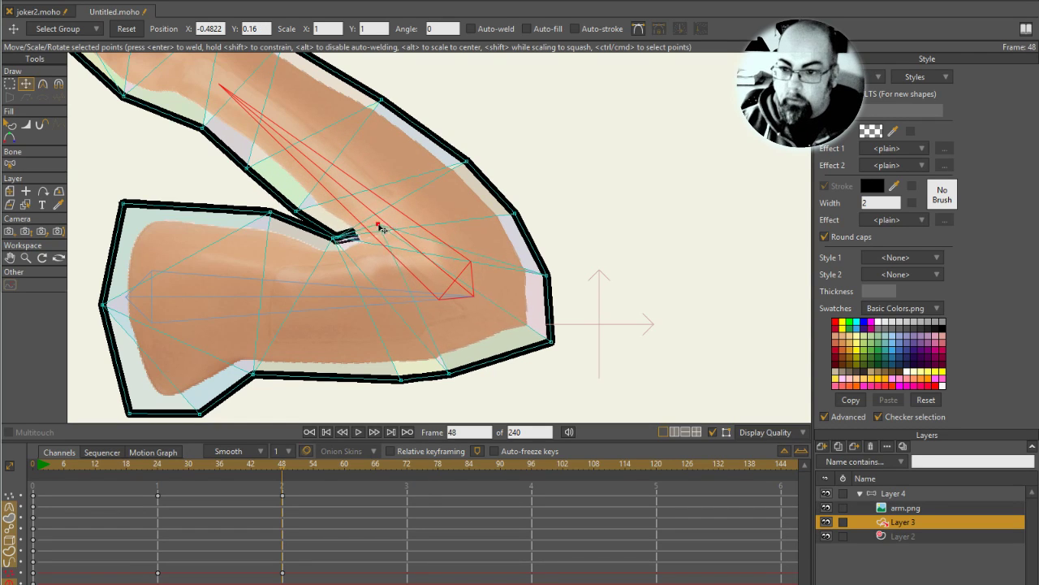
drag(393, 236, 379, 224)
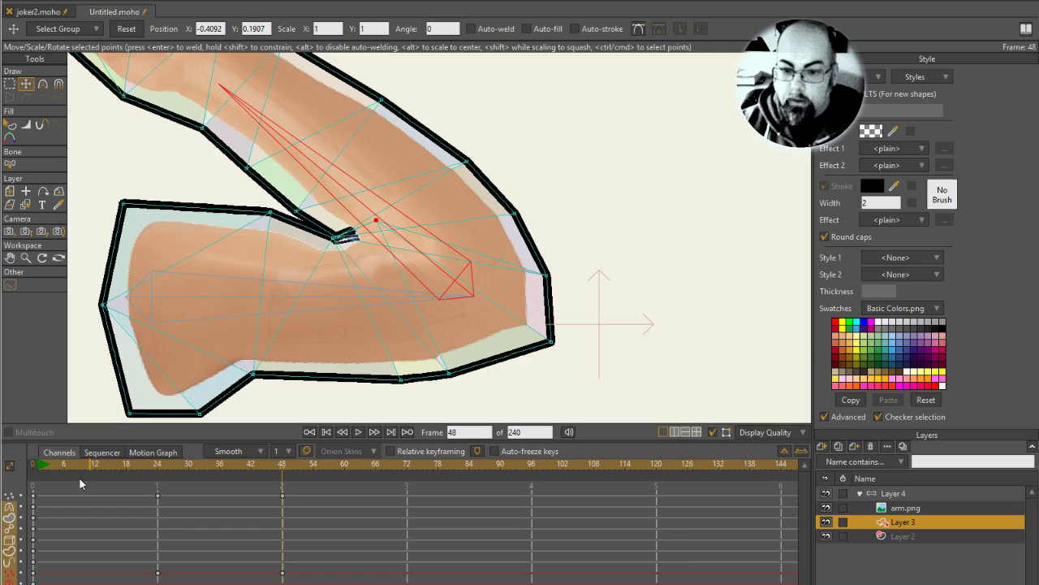
click(36, 465)
scroll(439, 308, down, 3)
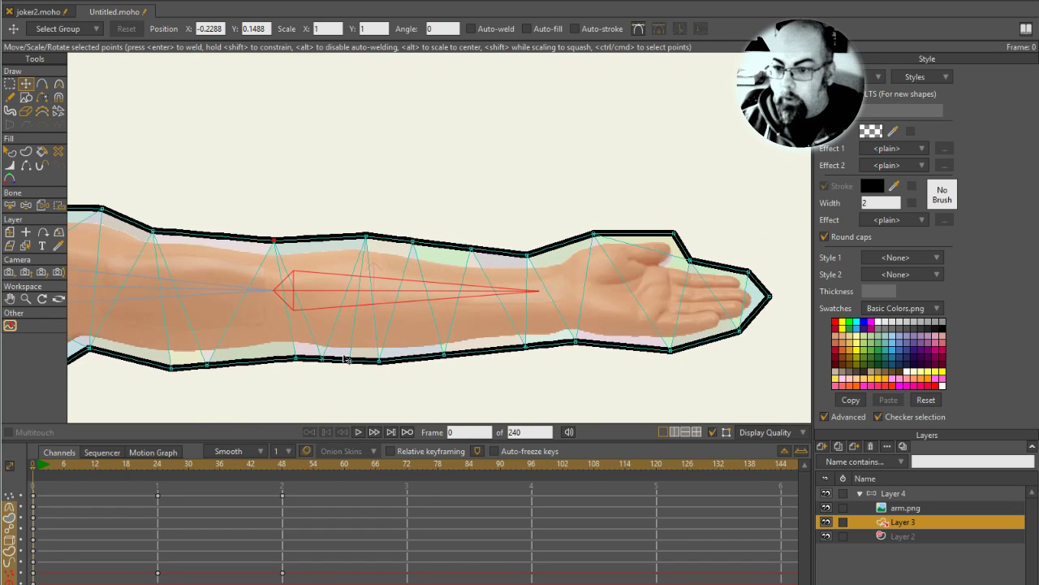
drag(438, 308, 446, 305)
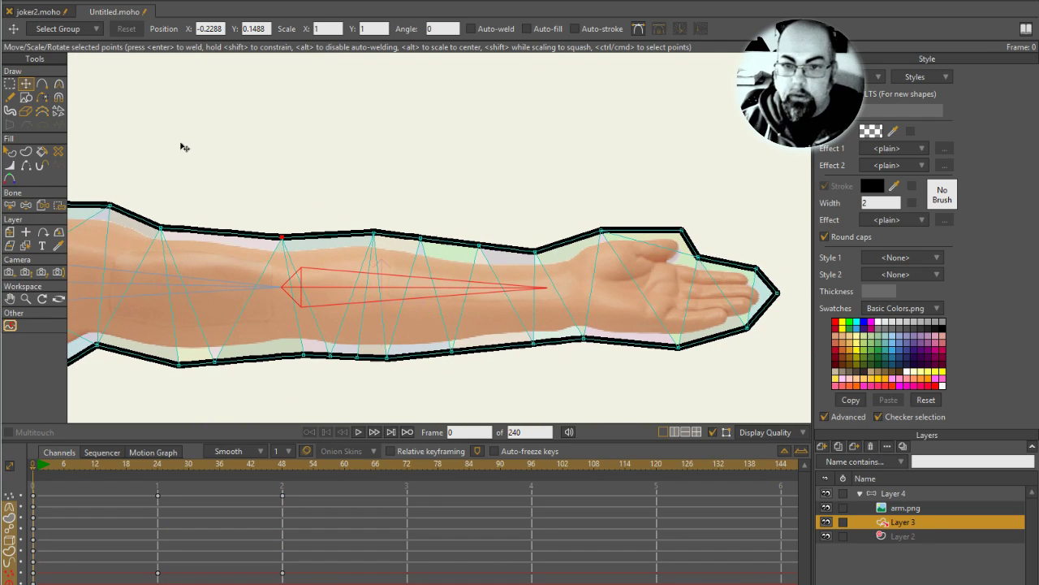
click(12, 152)
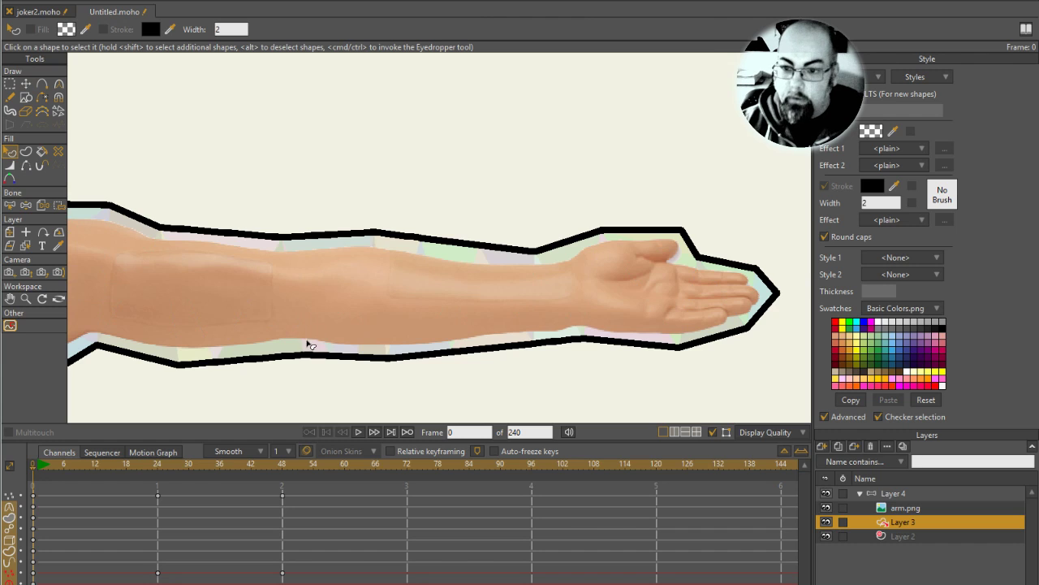
mouse_move(330, 346)
mouse_down()
mouse_move(705, 315)
mouse_move(762, 300)
mouse_up()
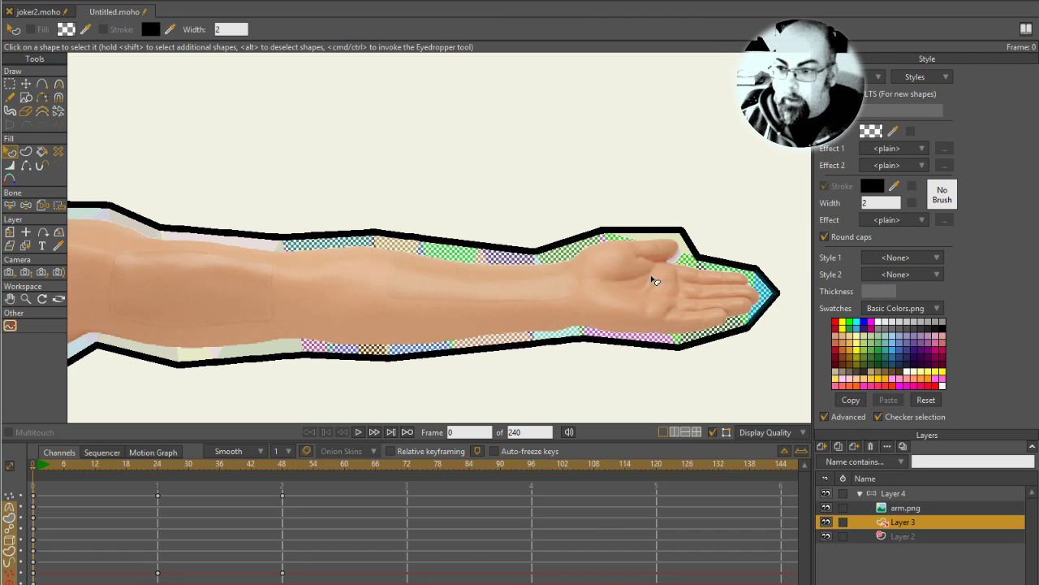
drag(656, 280, 673, 248)
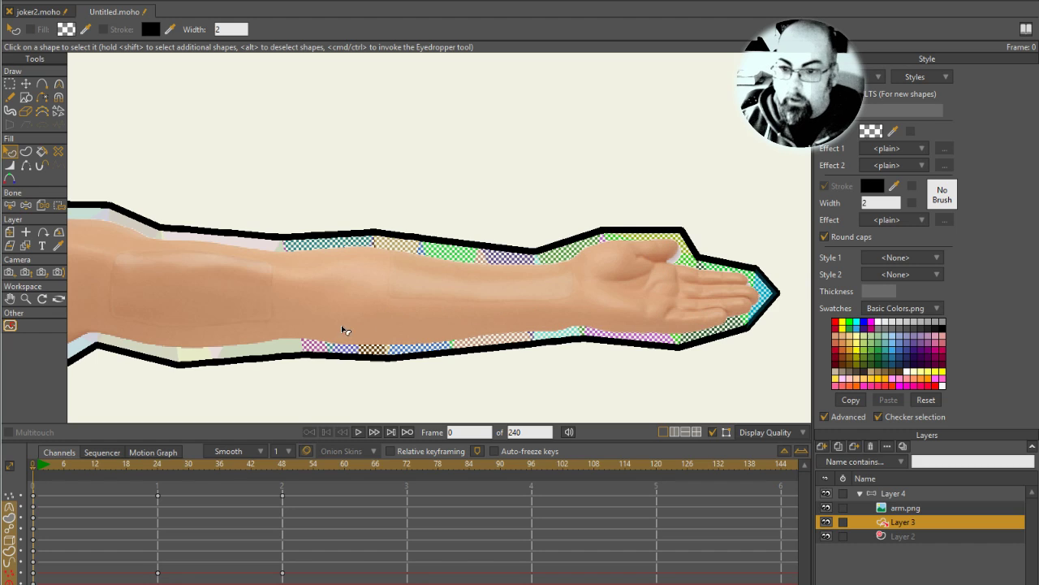
click(316, 346)
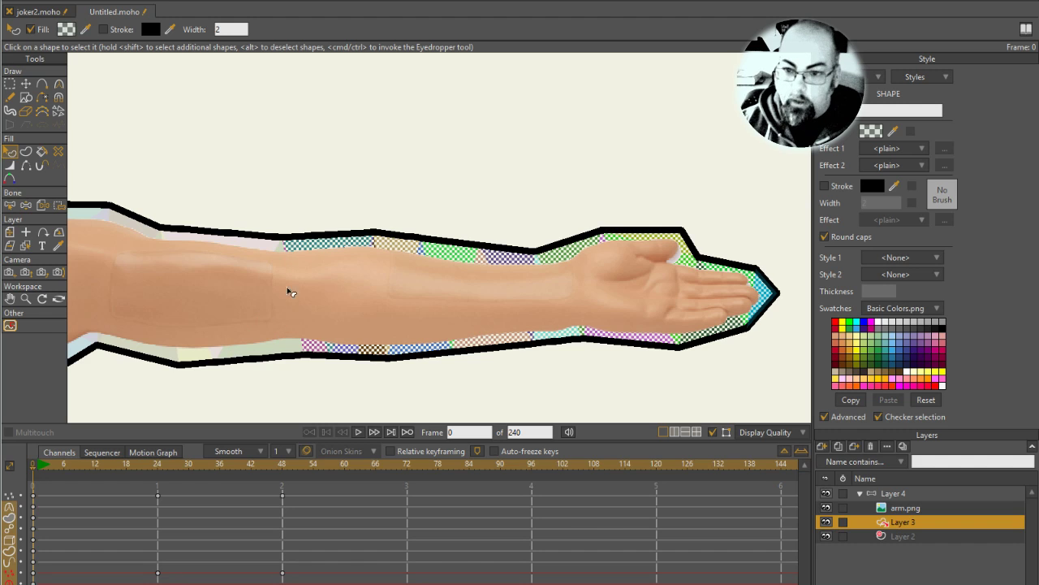
click(826, 508)
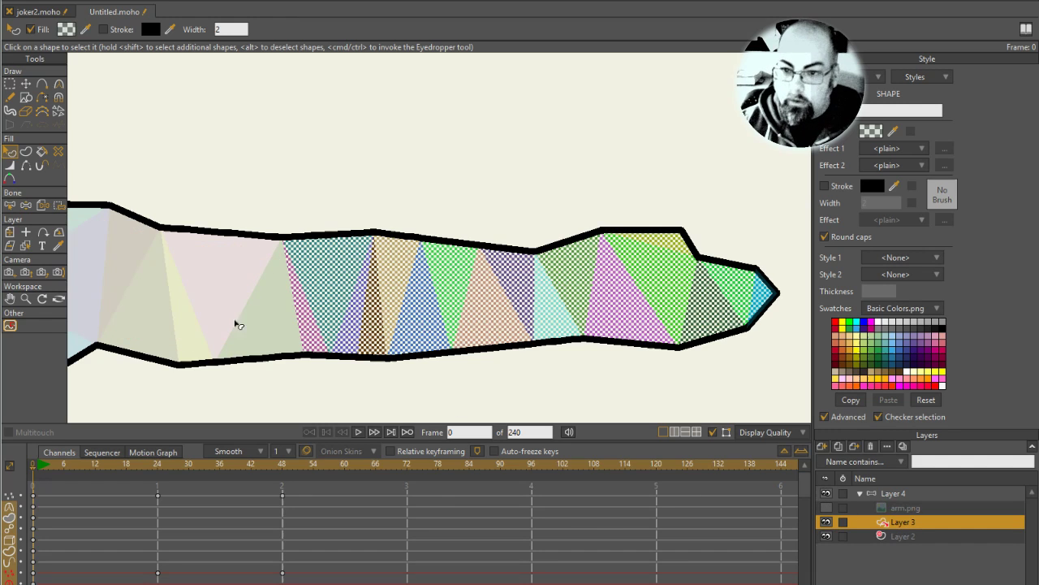
click(827, 508)
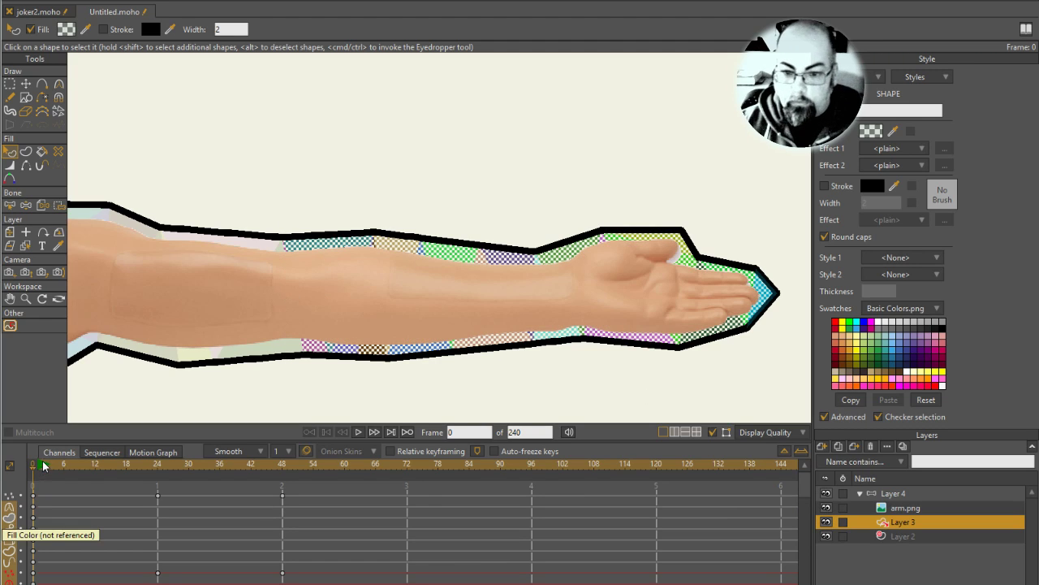
click(924, 537)
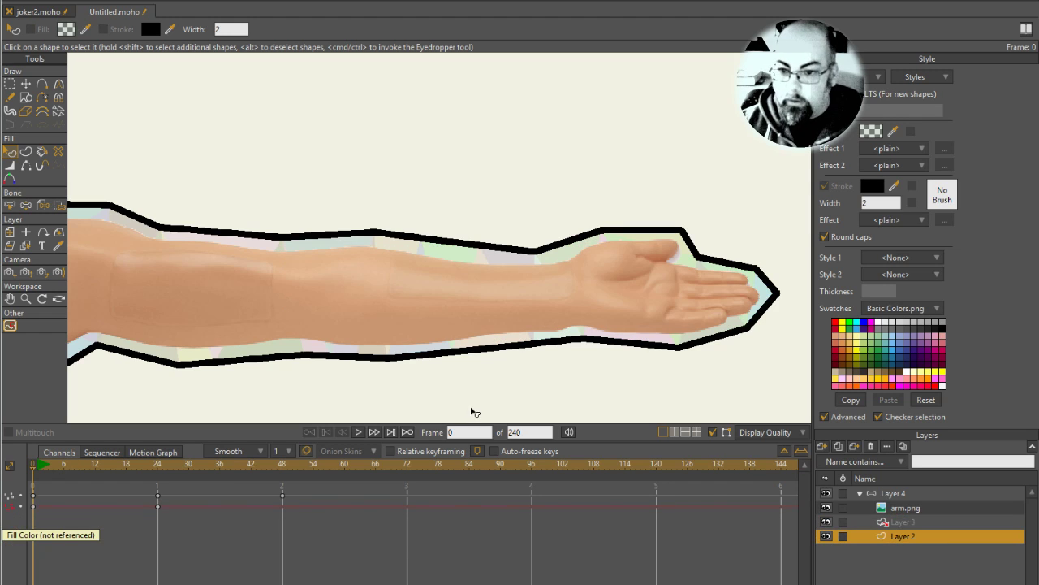
click(900, 522)
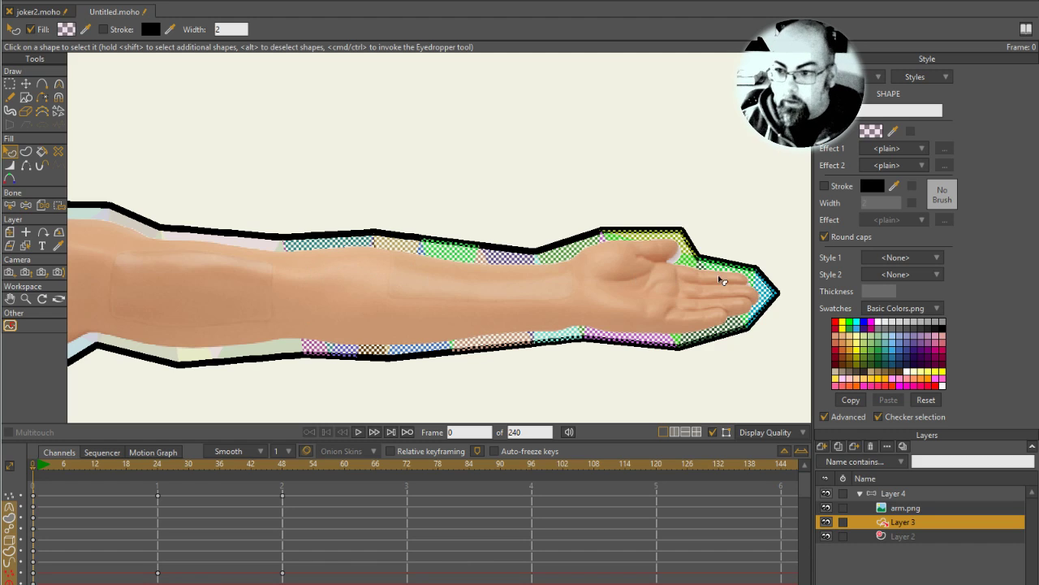
drag(279, 329, 61, 311)
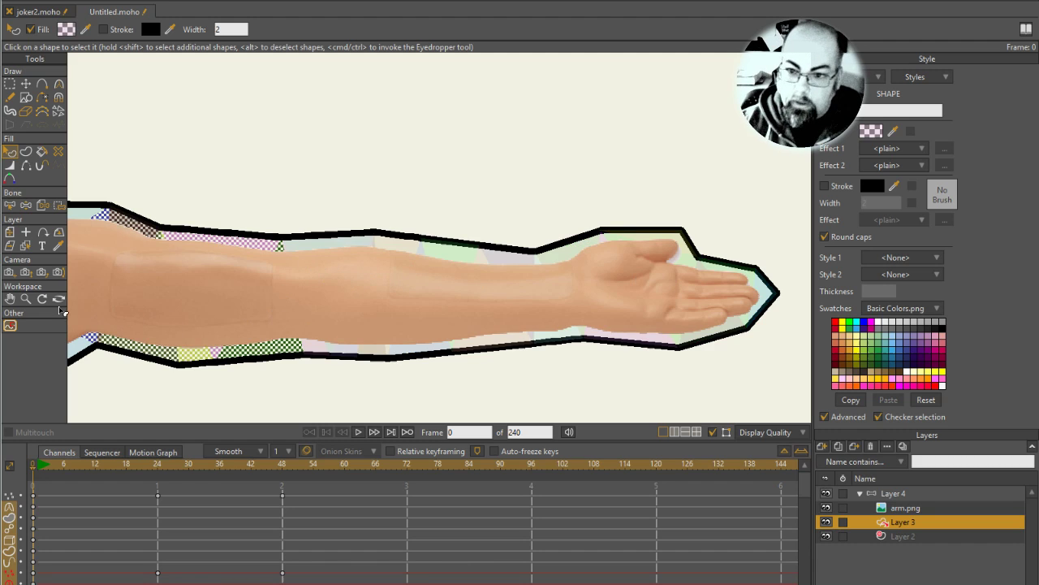
click(932, 538)
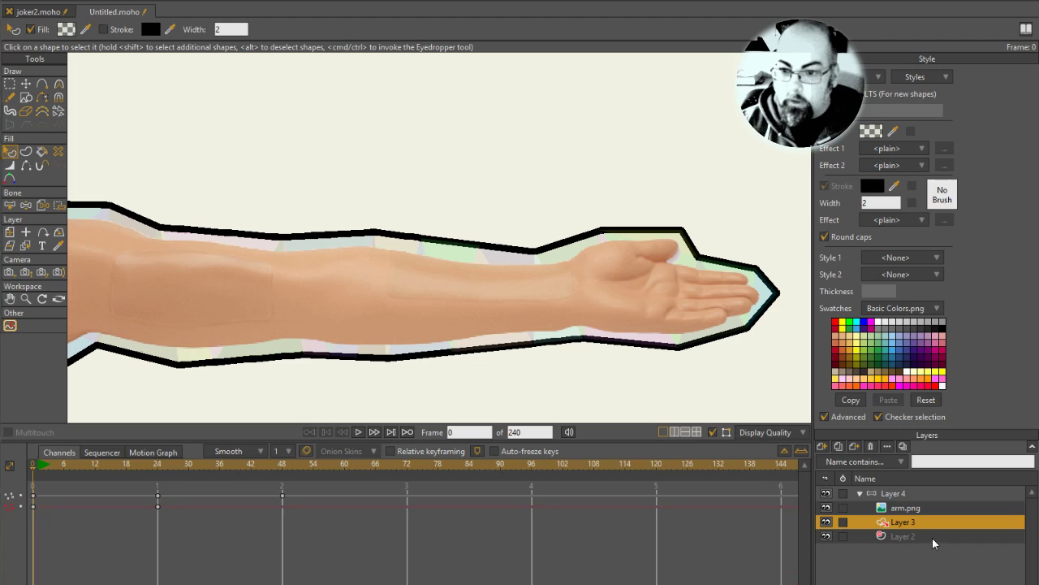
- Select matching upper and lower arm-edge points on Layer 2 with Transform Points, test-nudging the upper one
key(t)
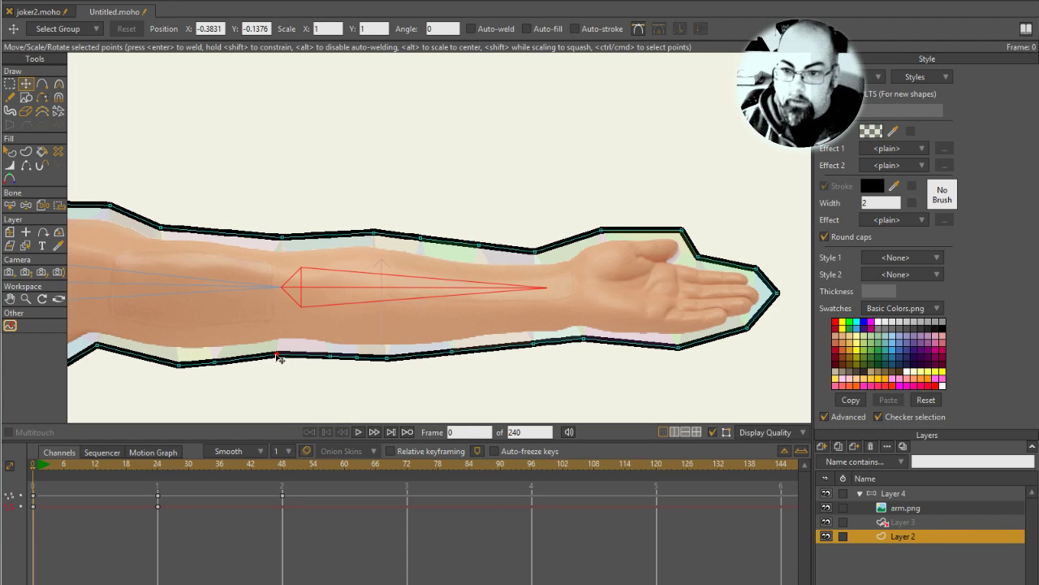
click(281, 360)
click(278, 237)
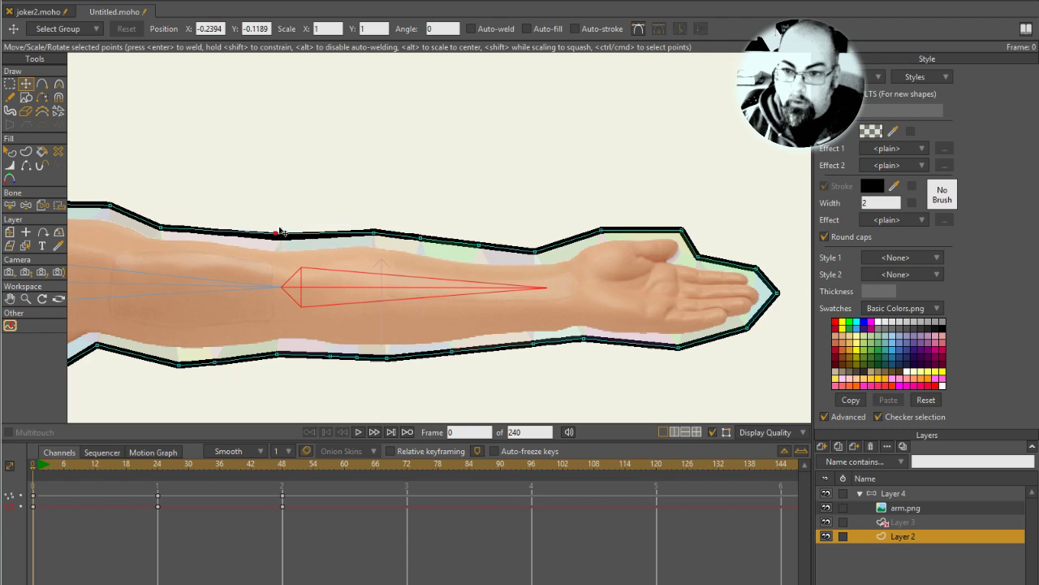
click(282, 359)
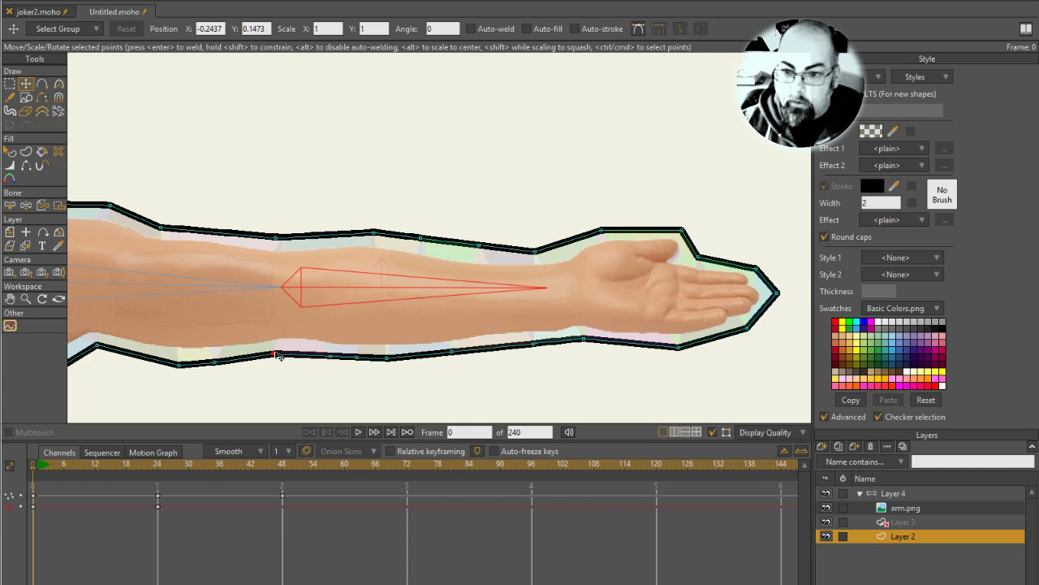
drag(278, 240, 275, 237)
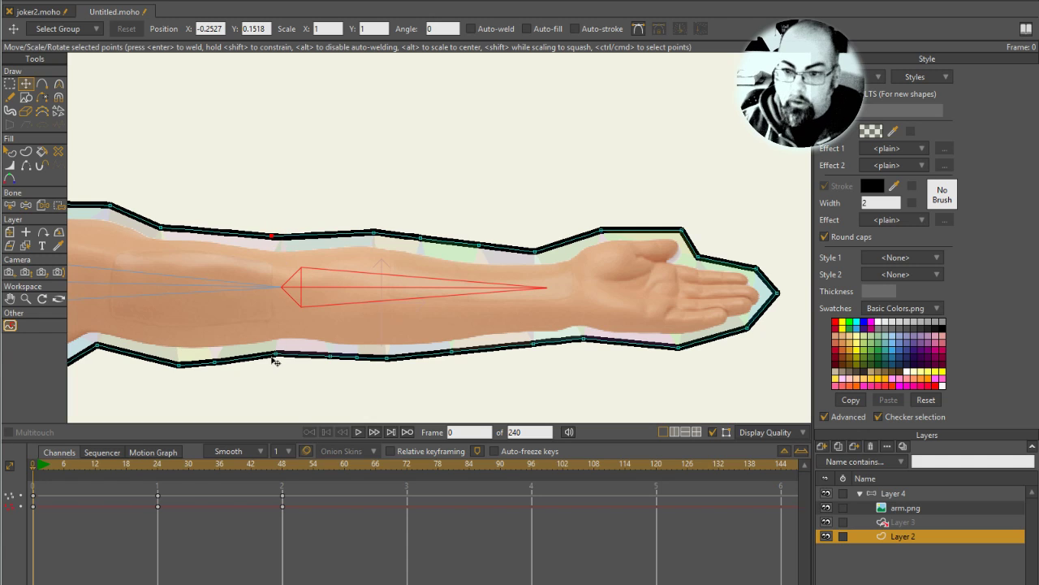
click(279, 360)
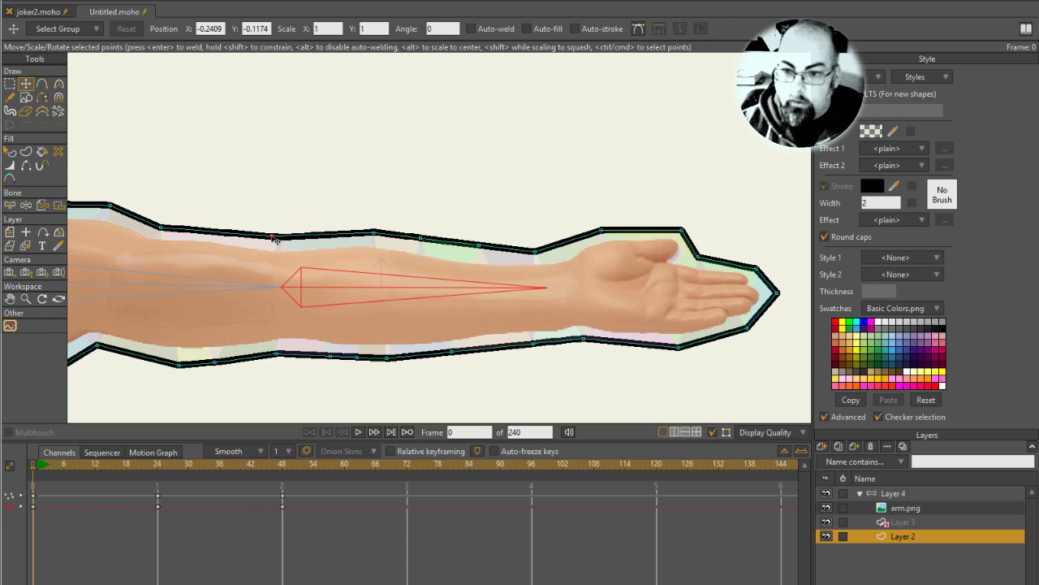
- Update Layer 3's reference from its original with Replace mismatched vectors checked
right_click(903, 522)
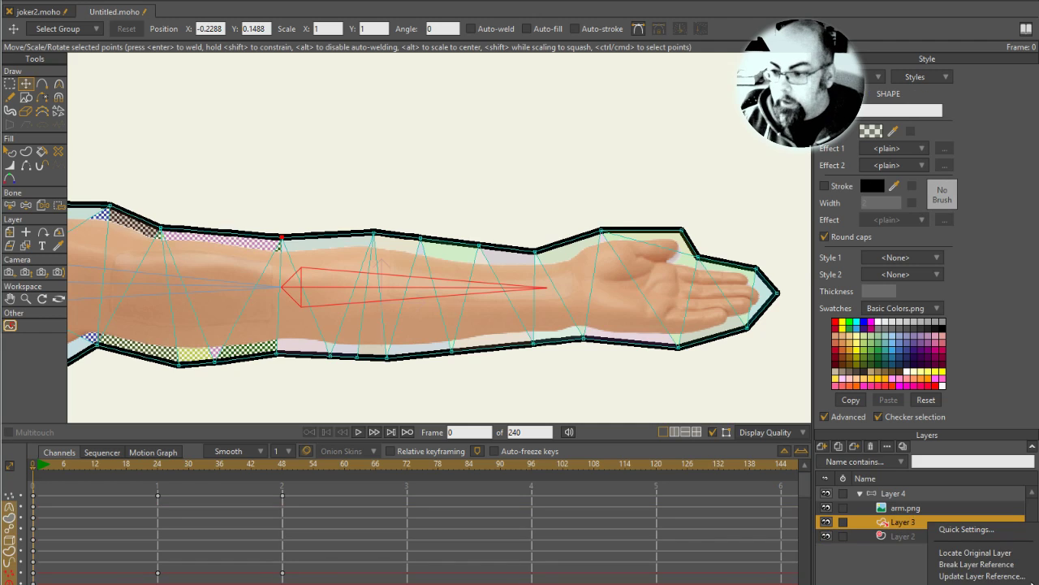
click(983, 575)
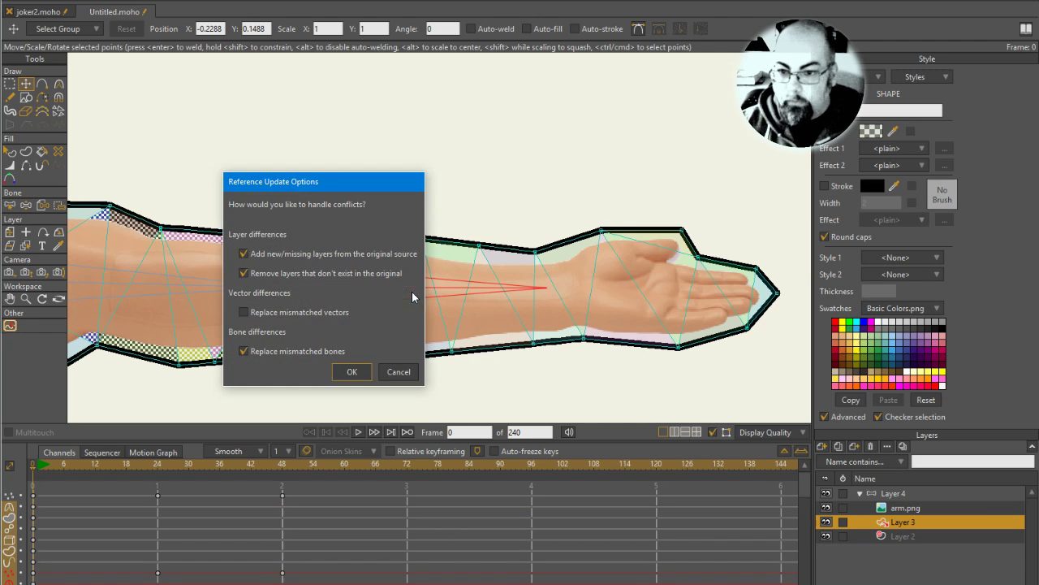
click(325, 312)
click(352, 371)
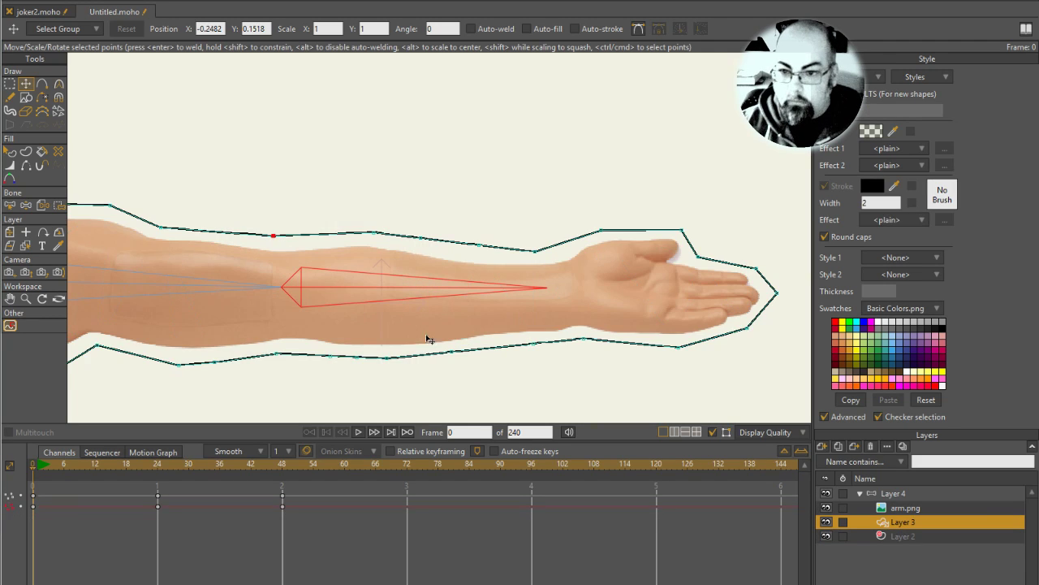
- Re-triangulate Layer 3's 2D mesh and switch to Layer 2
click(84, 2)
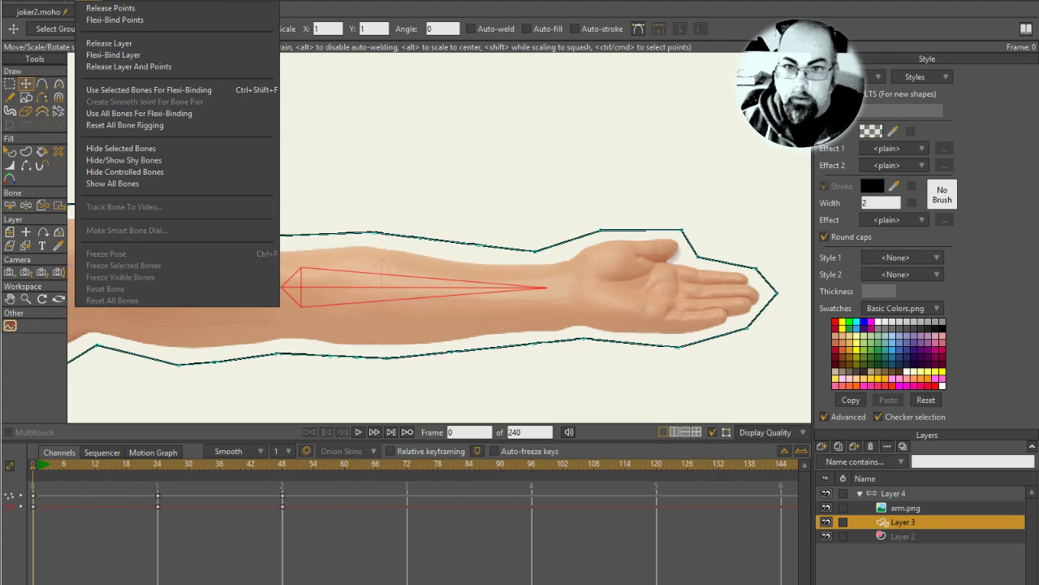
click(106, 183)
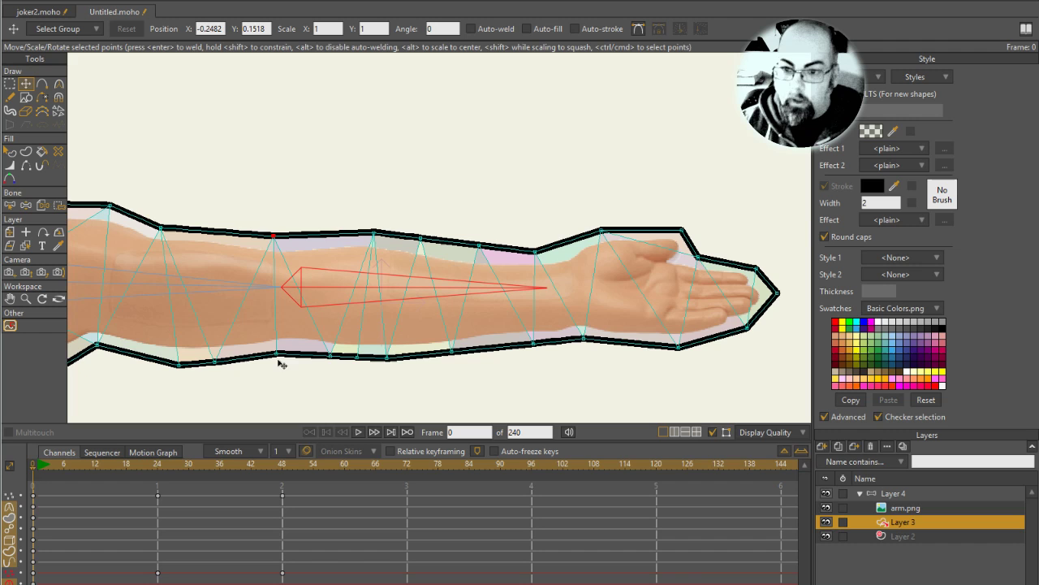
click(970, 534)
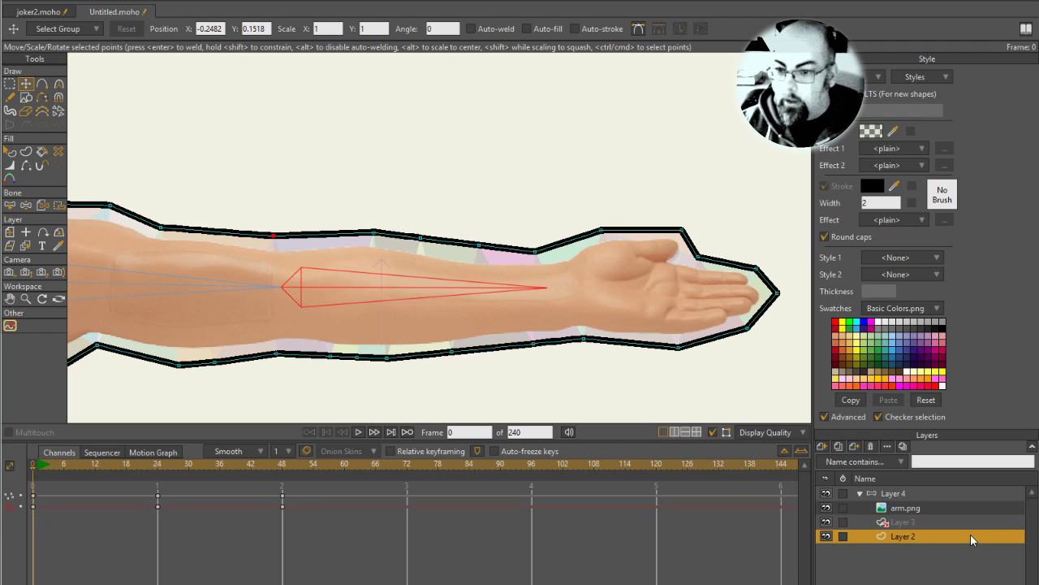
- At frame 24 reshape the lower elbow edge and outer elbow corner outline points
drag(33, 467, 163, 470)
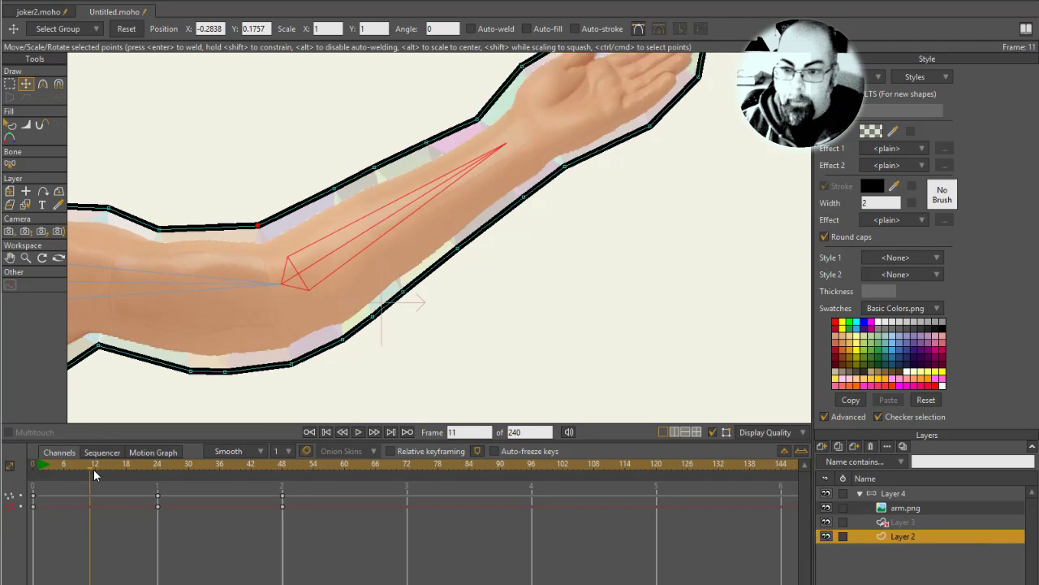
click(159, 469)
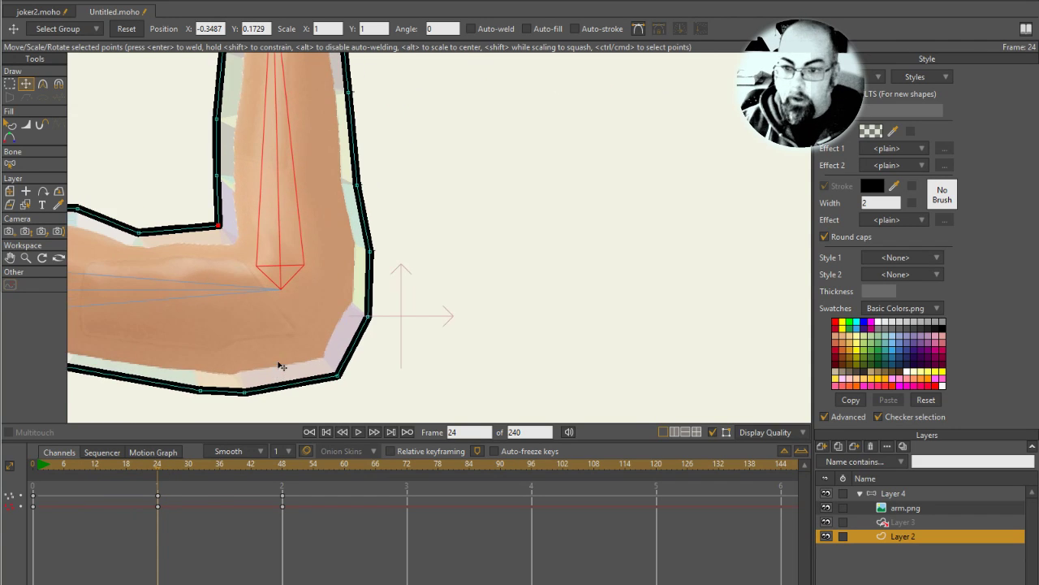
scroll(280, 374, down, 3)
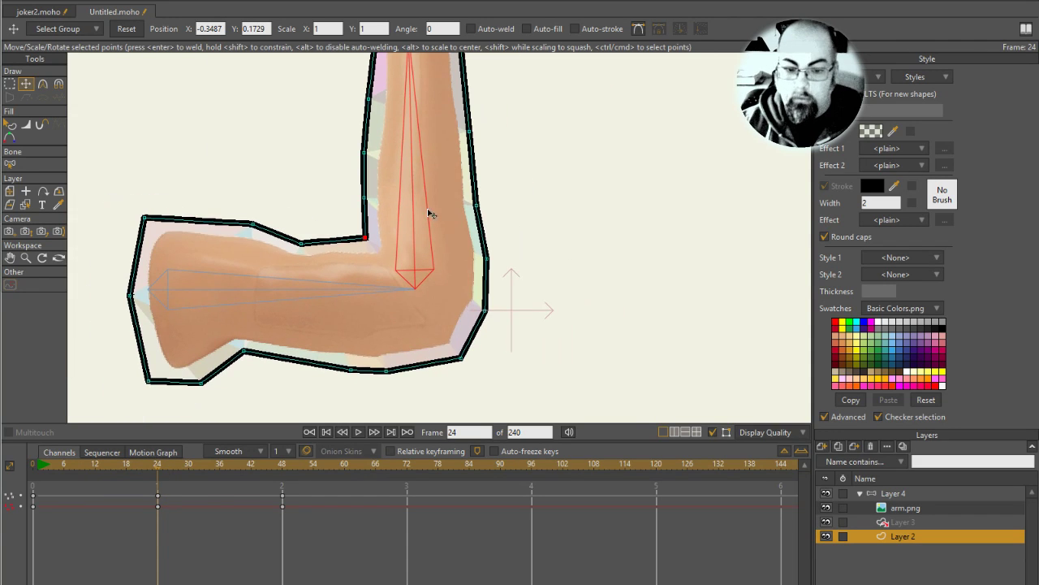
click(388, 372)
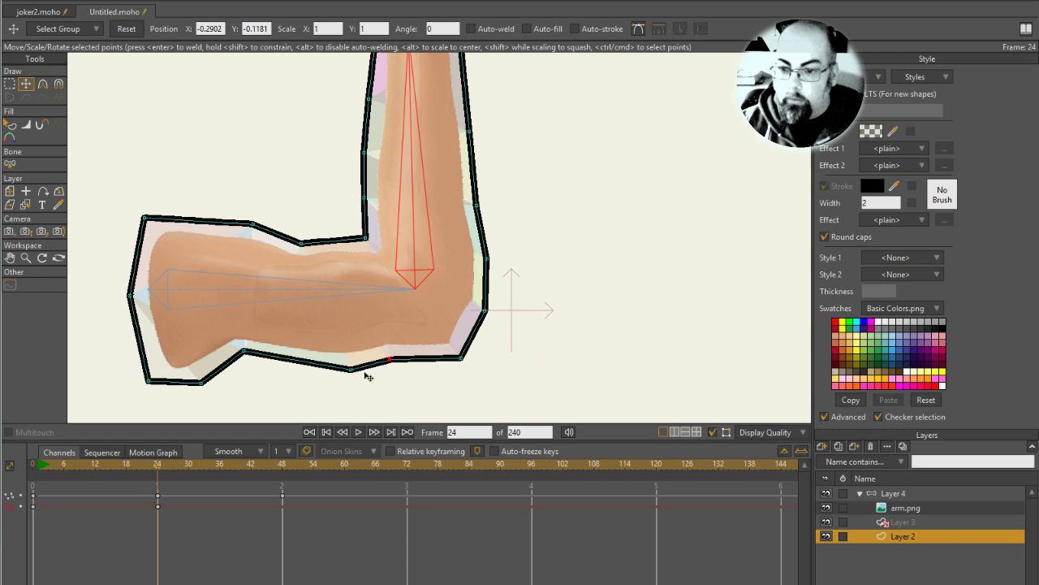
drag(352, 368, 349, 364)
click(396, 366)
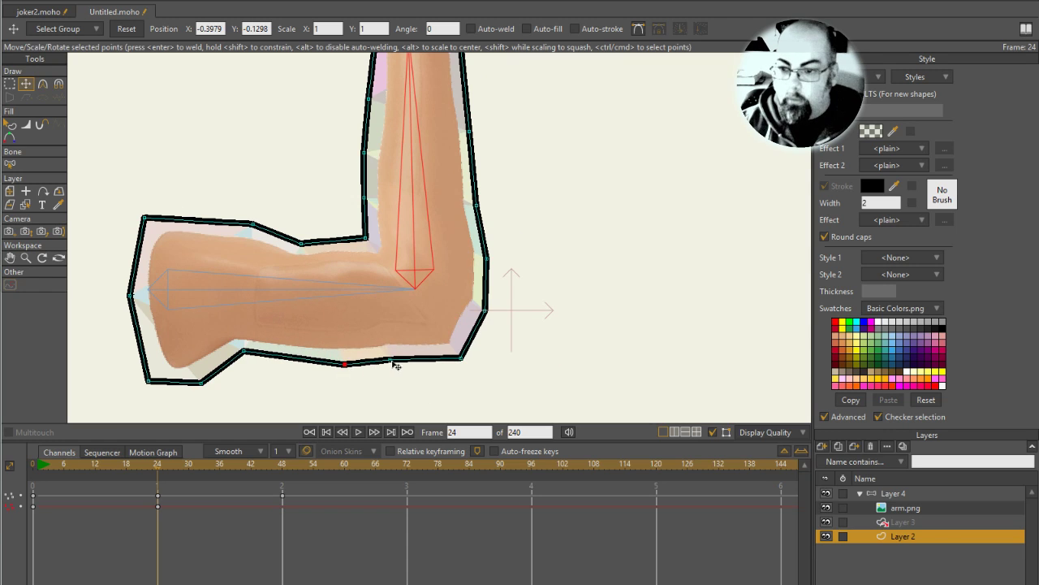
drag(462, 363, 480, 347)
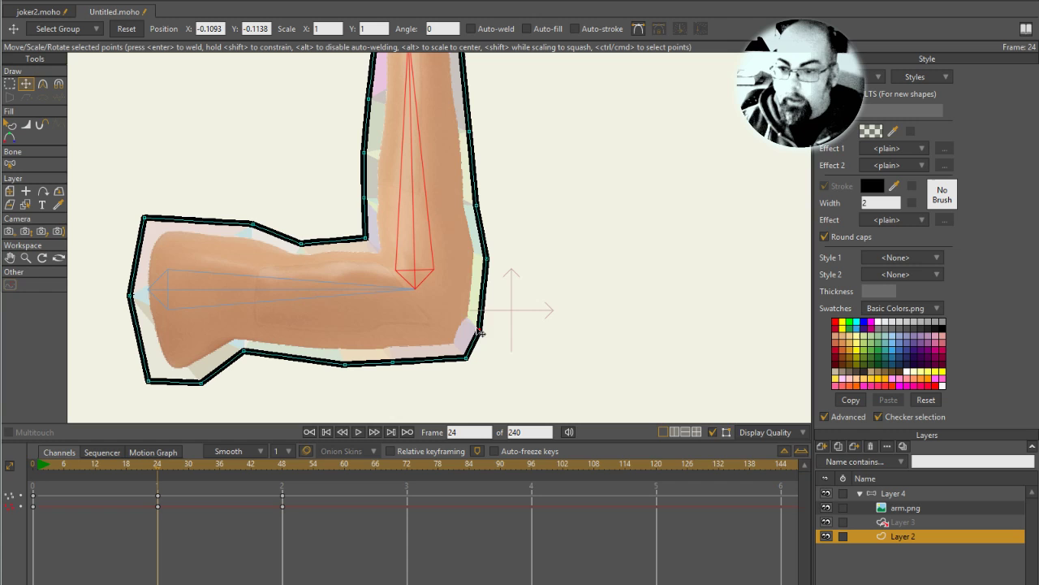
drag(489, 259, 481, 262)
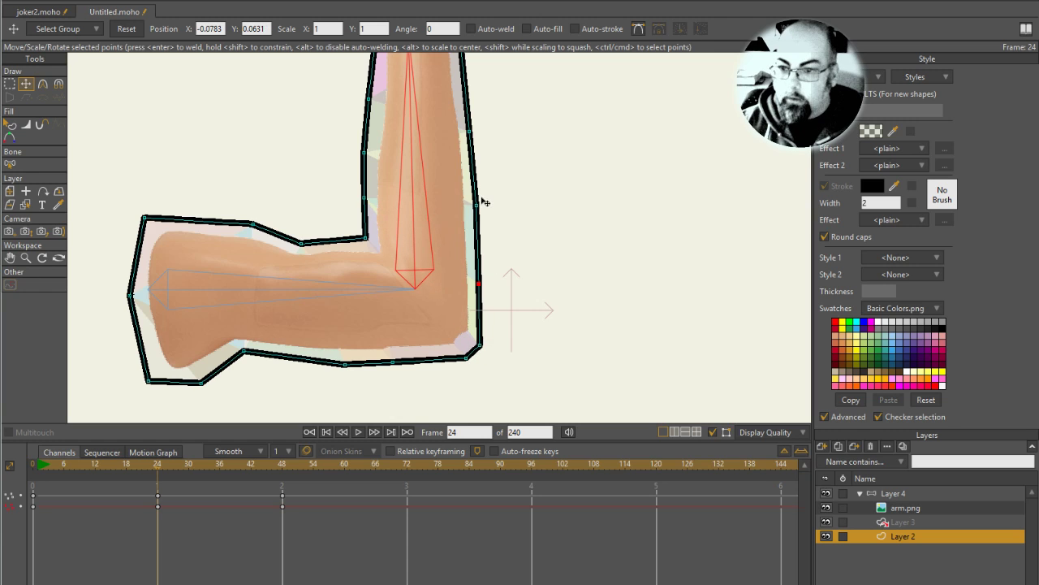
click(486, 207)
- Step back to the straighter frames around 13 and push the lower elbow outline point into place
mouse_move(137, 465)
mouse_down()
mouse_move(104, 469)
mouse_move(116, 468)
mouse_up()
mouse_move(444, 372)
mouse_down()
mouse_move(474, 357)
mouse_move(463, 358)
mouse_move(496, 309)
mouse_up()
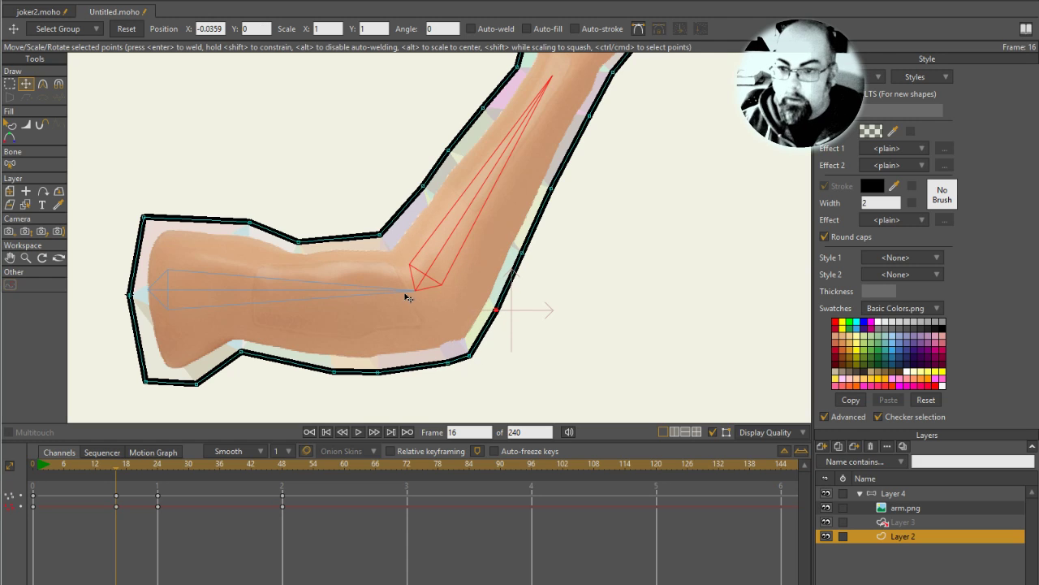
drag(113, 467, 101, 468)
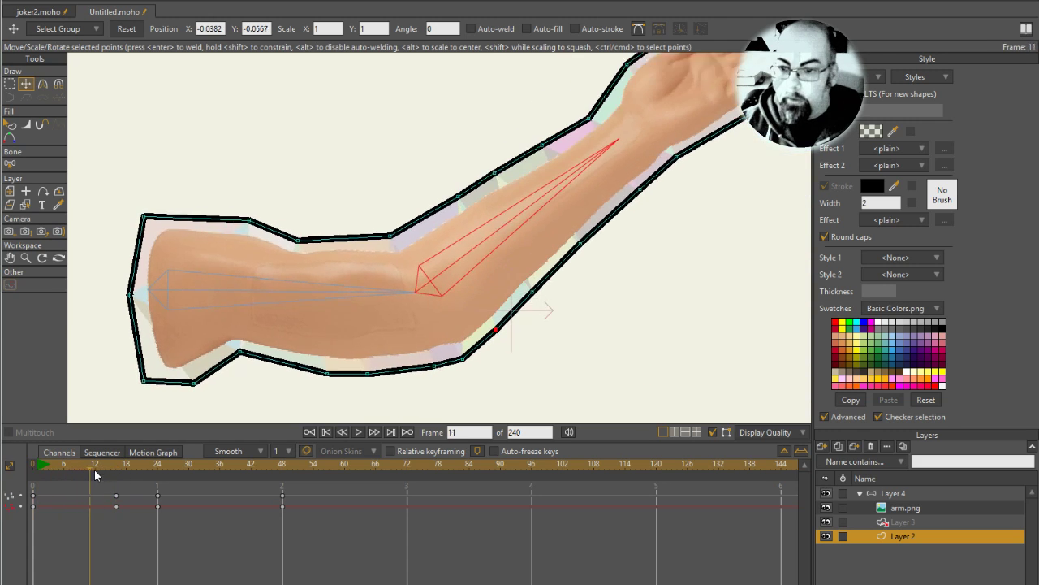
drag(468, 363, 474, 352)
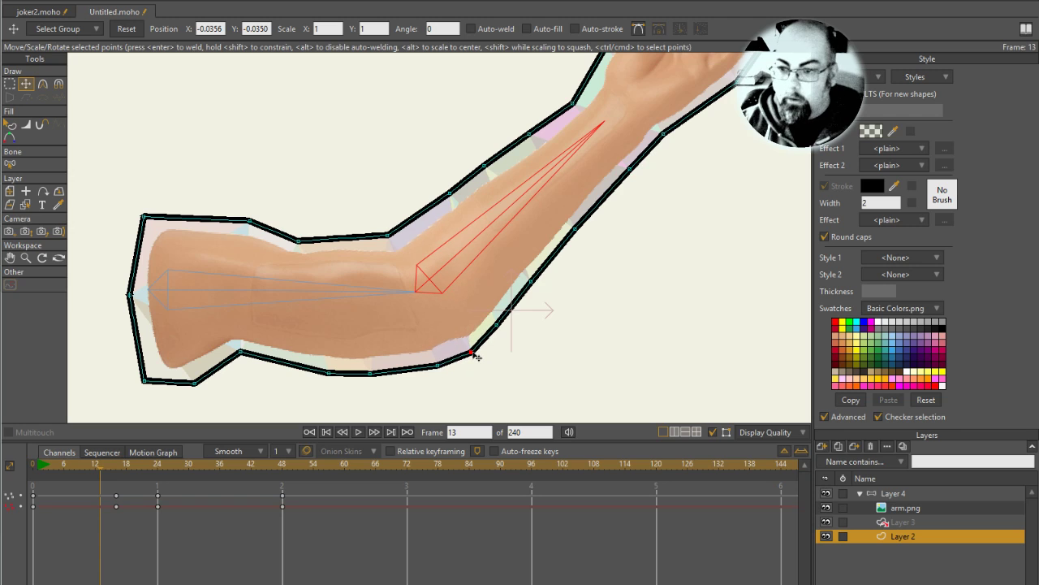
- At a more bent frame tuck the inner elbow point up and left and refine the outer elbow edge
drag(99, 468, 188, 466)
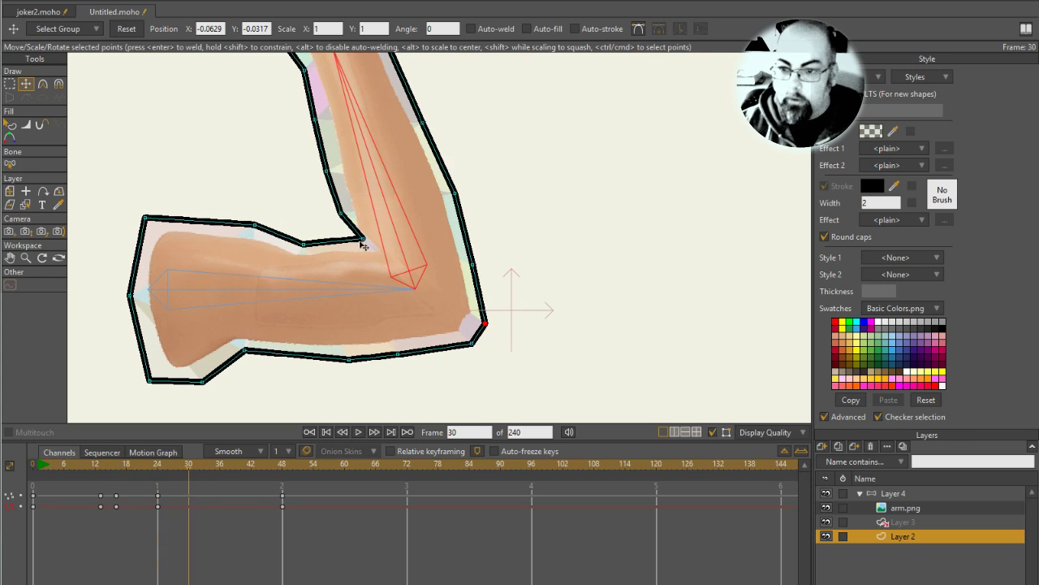
mouse_move(362, 241)
mouse_down()
mouse_move(344, 231)
mouse_move(304, 238)
mouse_up()
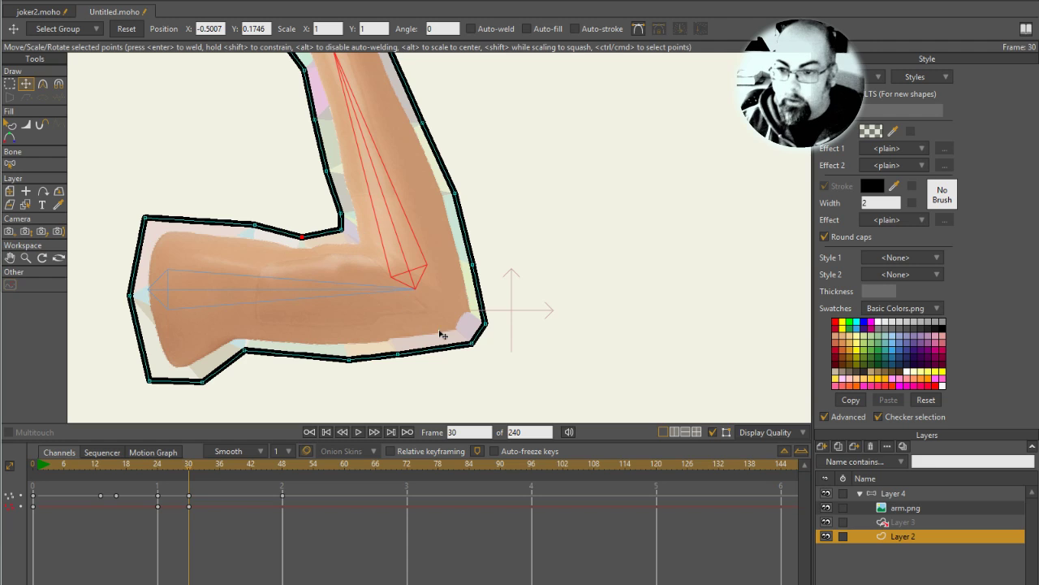
drag(474, 338, 484, 331)
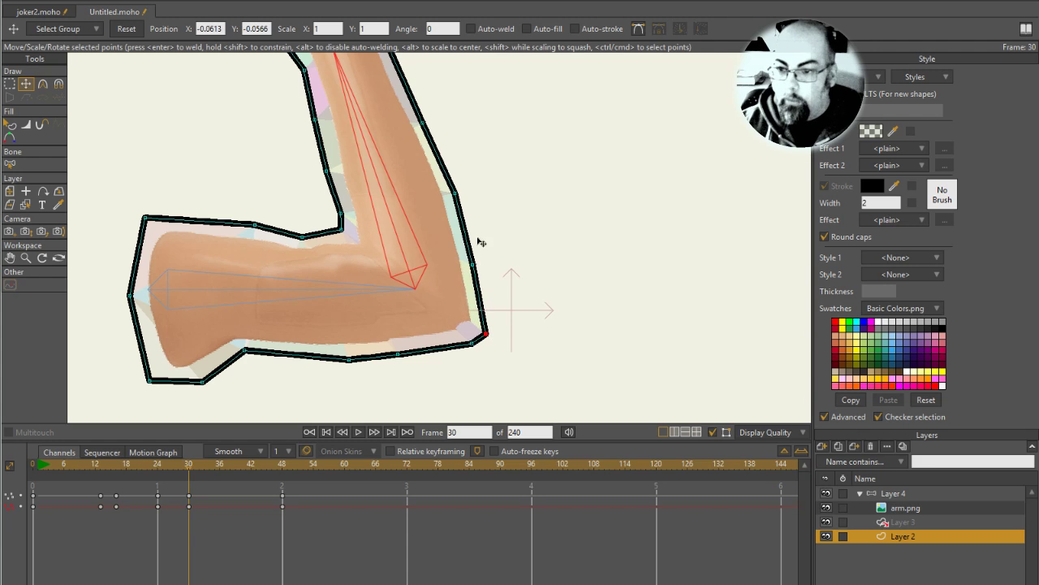
click(479, 274)
drag(479, 276, 485, 286)
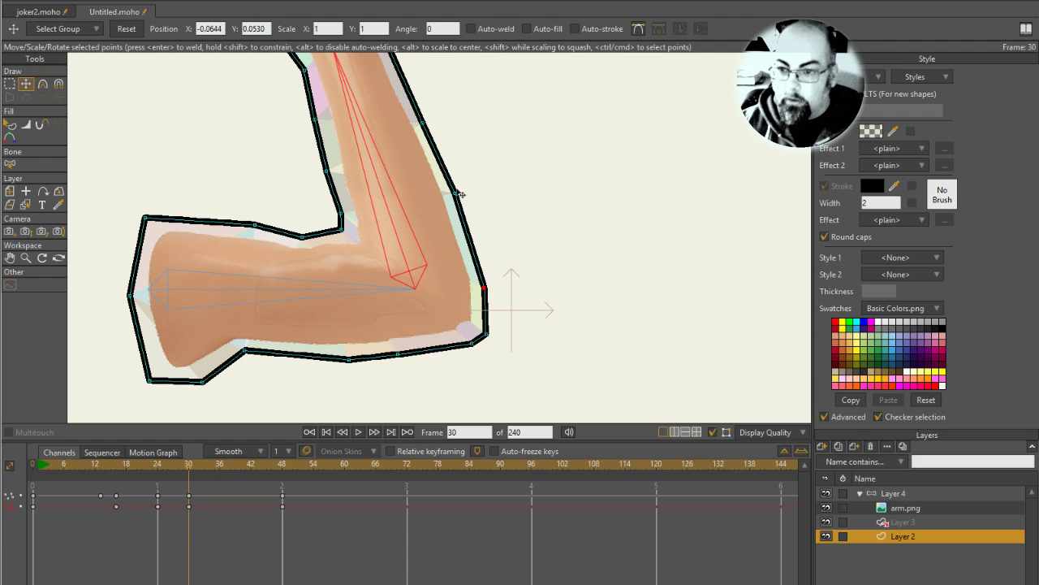
click(459, 194)
- At frames 36–37 pull the inner elbow crease left and lower the outer elbow tip points
drag(195, 464, 221, 466)
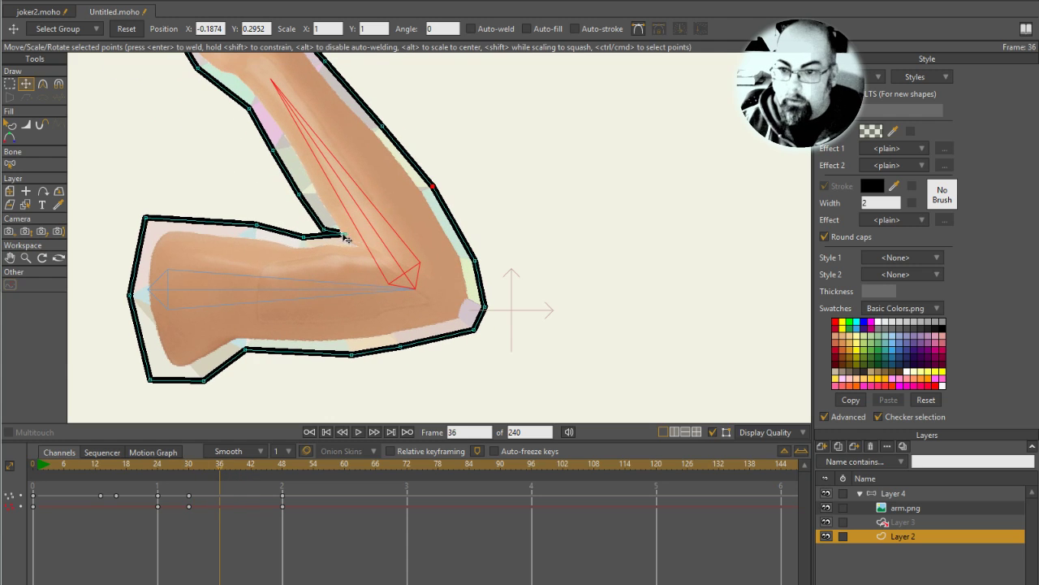
drag(347, 237, 321, 231)
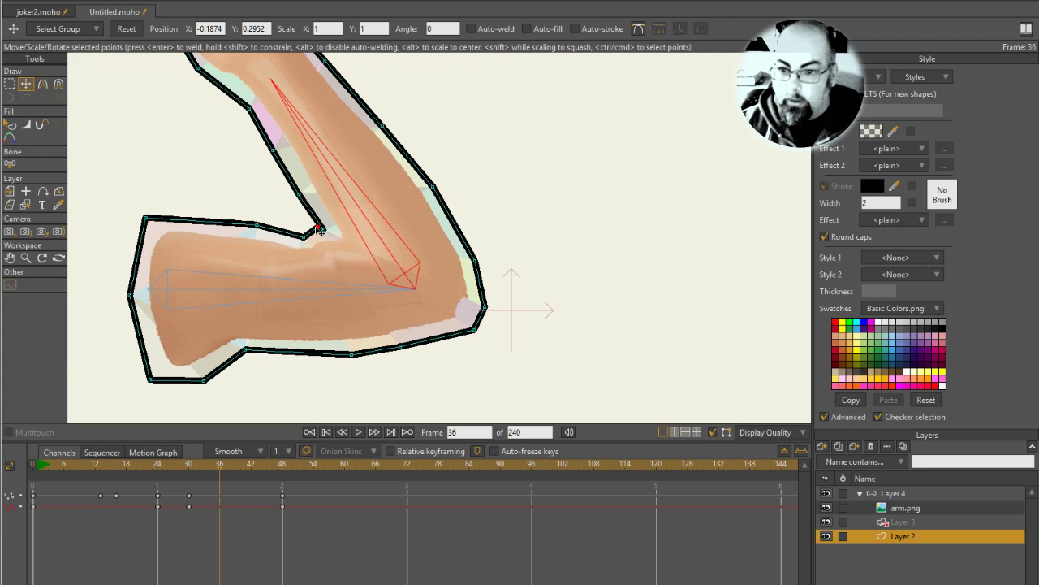
mouse_move(221, 466)
mouse_down()
mouse_move(201, 467)
mouse_move(228, 469)
mouse_up()
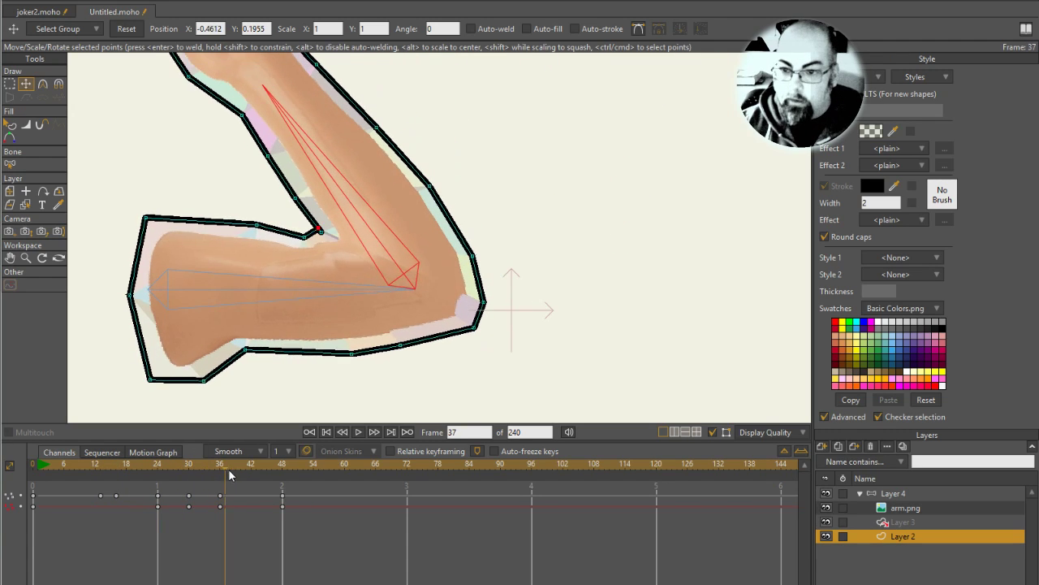
drag(310, 238, 323, 233)
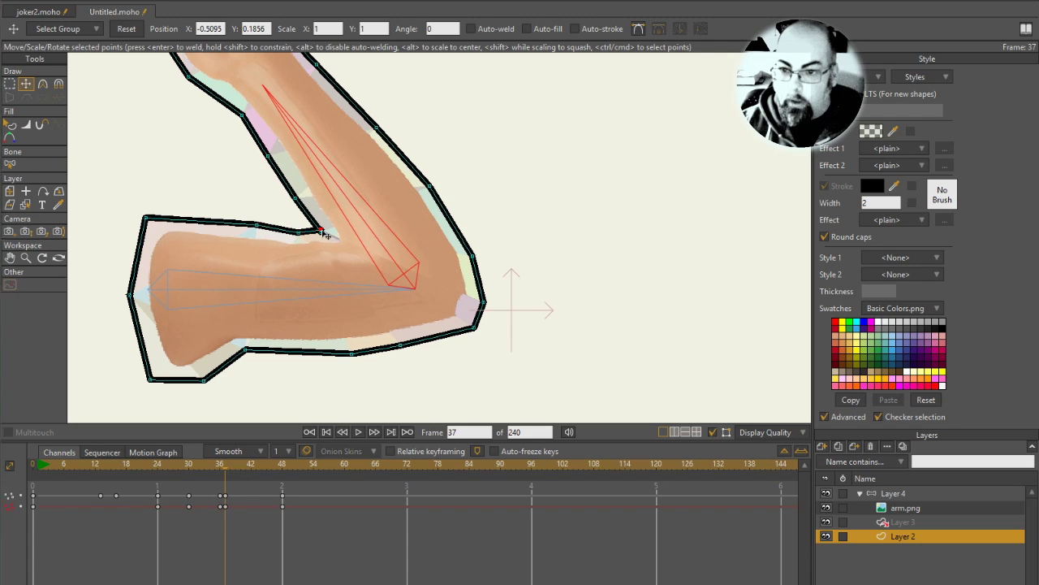
drag(488, 308, 484, 315)
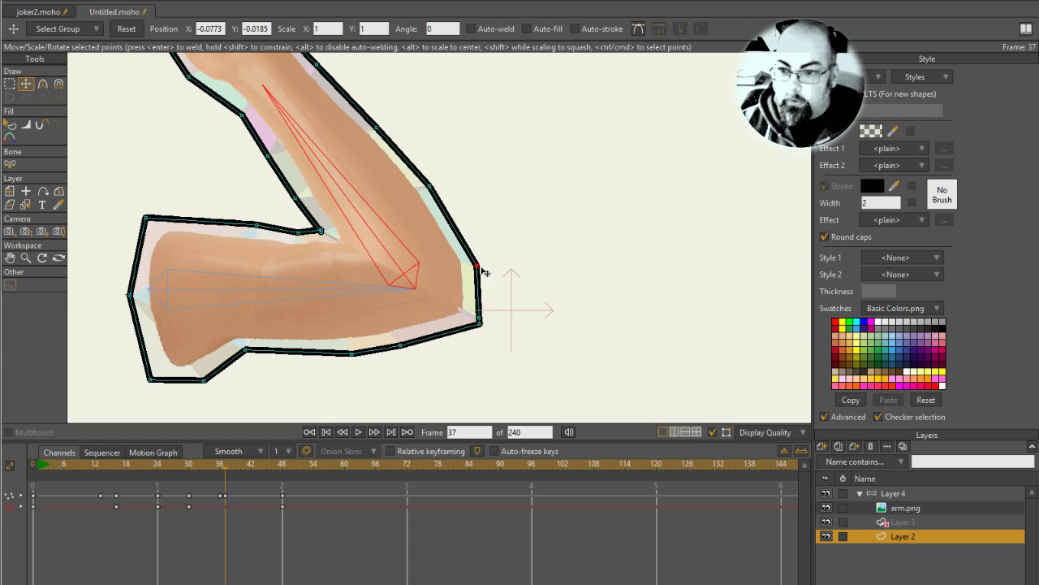
drag(473, 256, 479, 289)
- Smooth the outer forearm edge and settle the outer elbow corner points into alignment
click(438, 189)
click(471, 248)
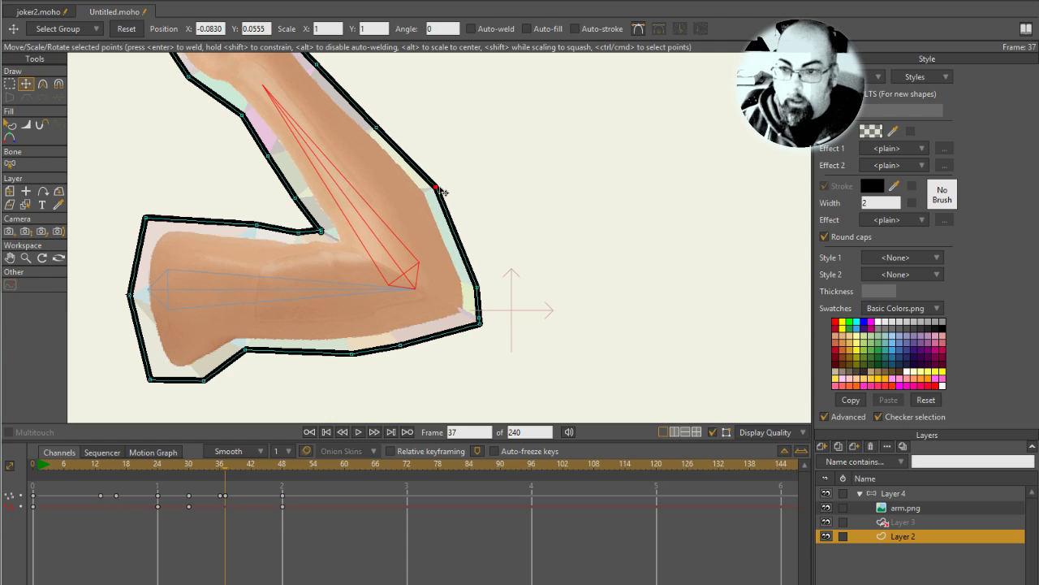
mouse_move(471, 248)
mouse_down()
mouse_move(515, 251)
mouse_move(521, 272)
mouse_up()
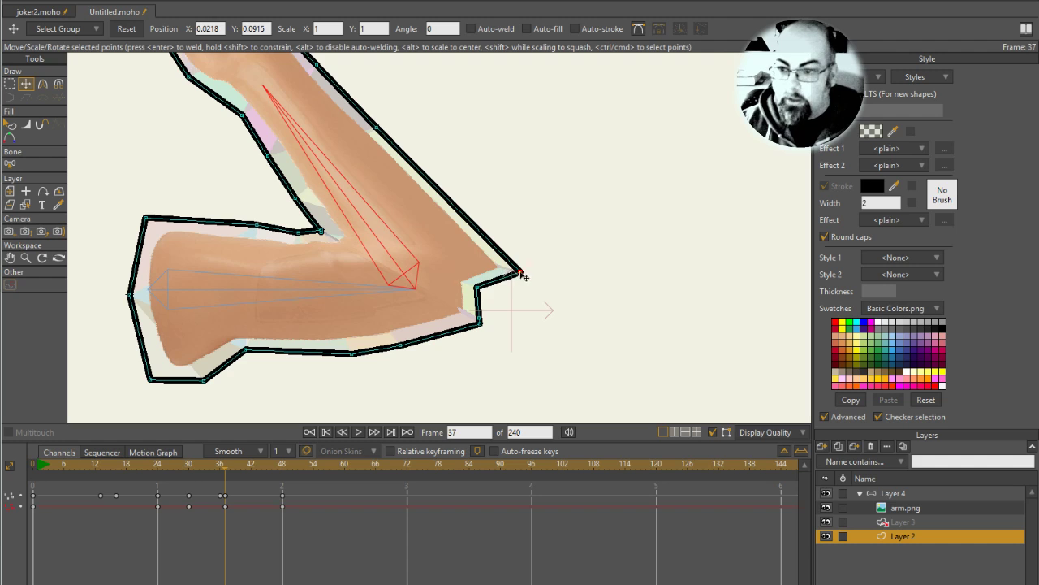
mouse_move(523, 276)
mouse_down()
mouse_move(430, 197)
mouse_move(478, 244)
mouse_up()
mouse_move(482, 321)
mouse_down()
mouse_move(479, 331)
mouse_move(484, 308)
mouse_up()
drag(484, 243, 471, 260)
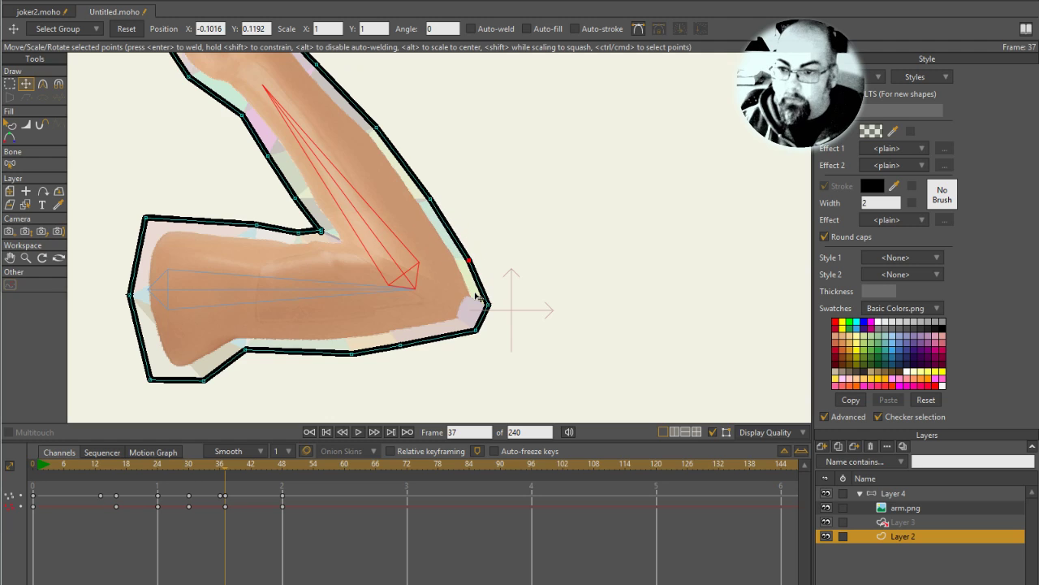
drag(478, 296, 483, 307)
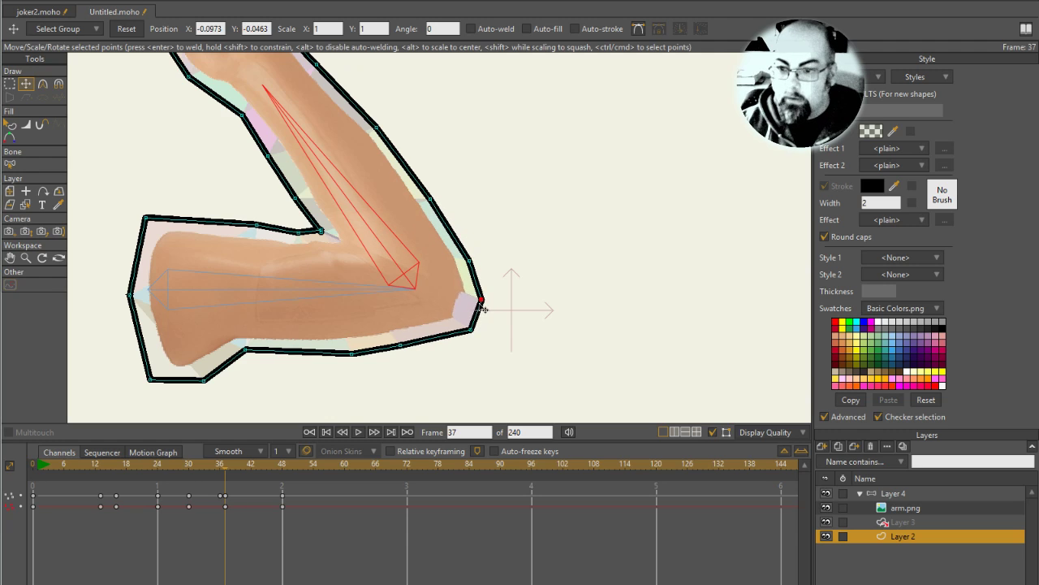
- Render-check the current frame and frame 48 with Ctrl+R, nudging the inner crease and outer elbow points
key(ctrl+r)
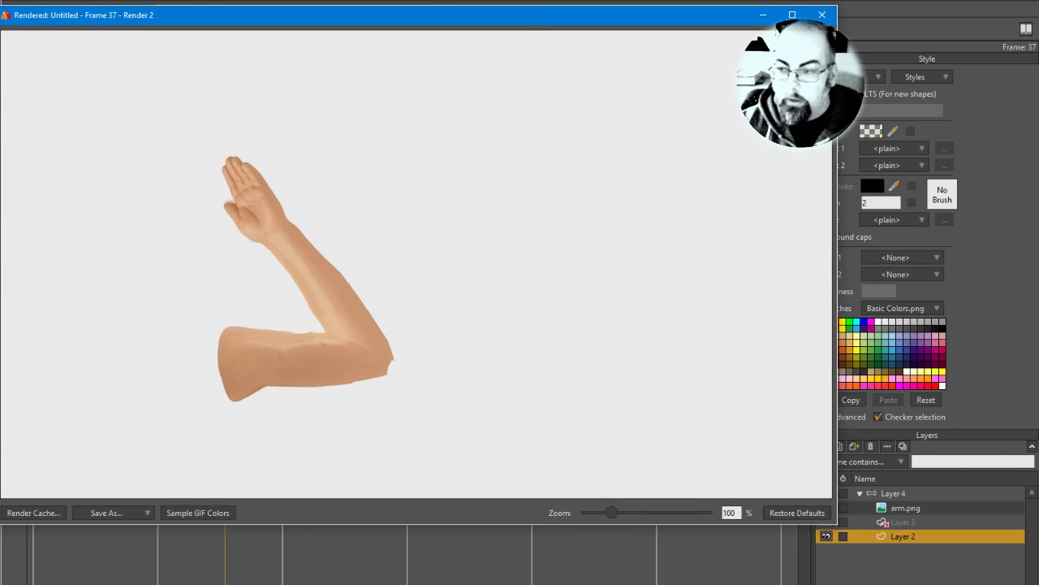
click(822, 14)
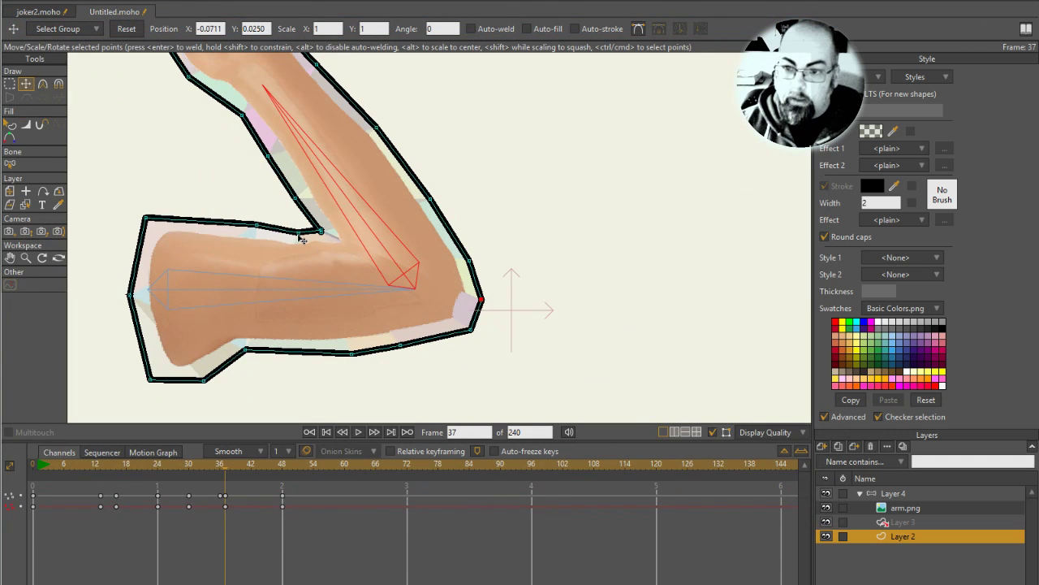
drag(302, 237, 295, 236)
scroll(297, 236, down, 3)
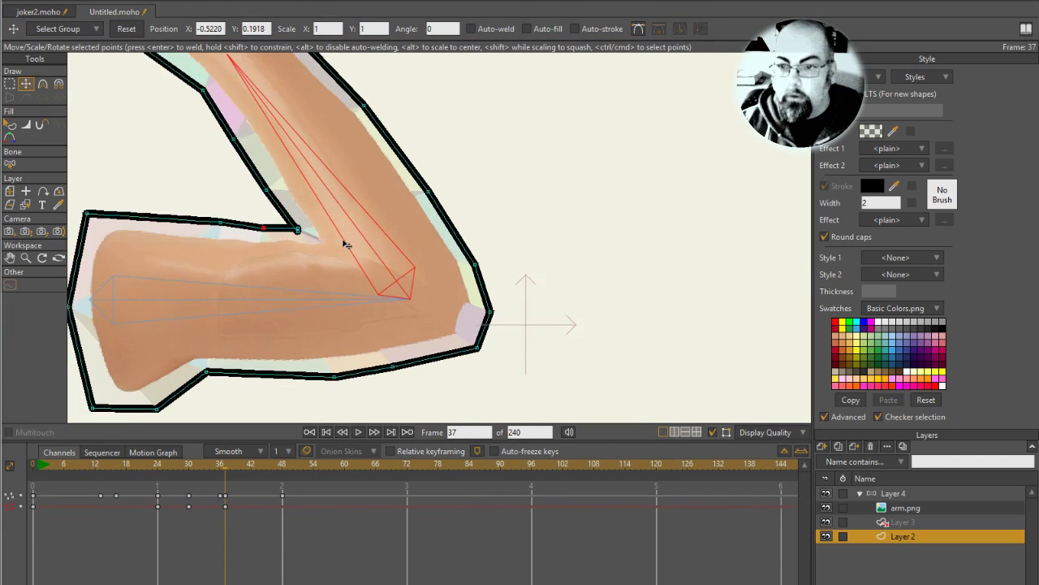
drag(231, 465, 282, 467)
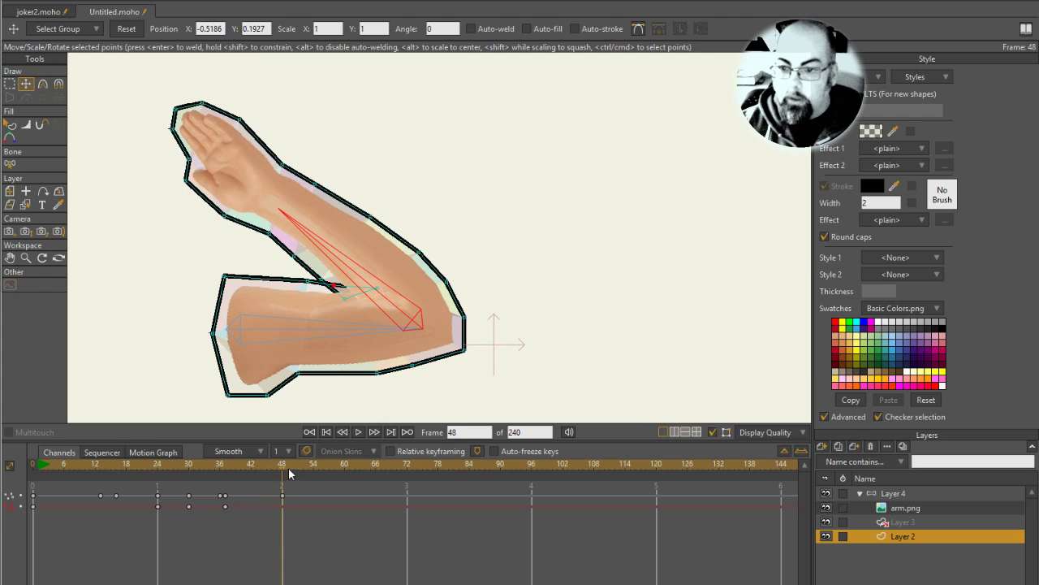
key(ctrl+r)
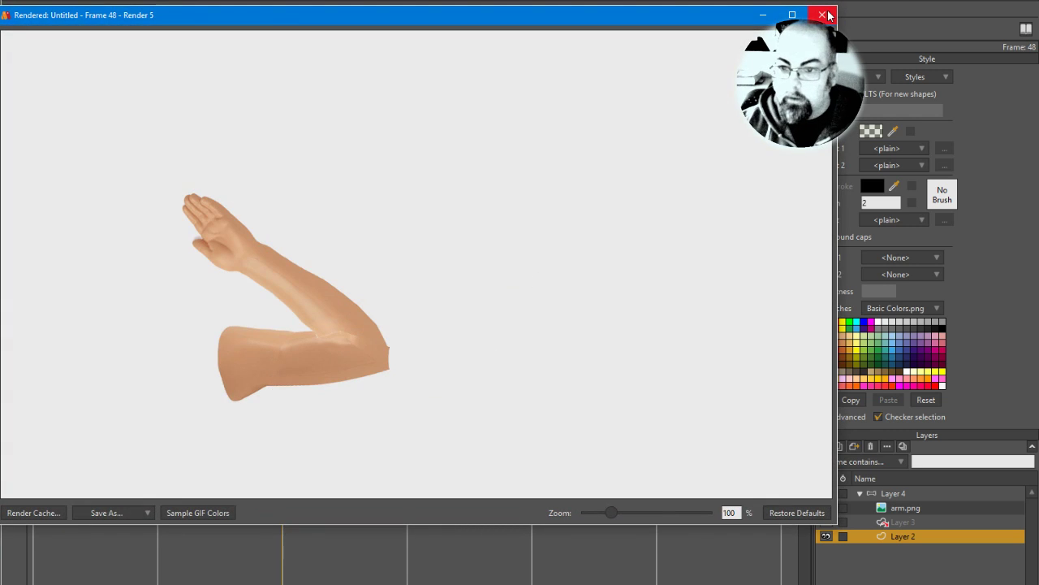
click(824, 16)
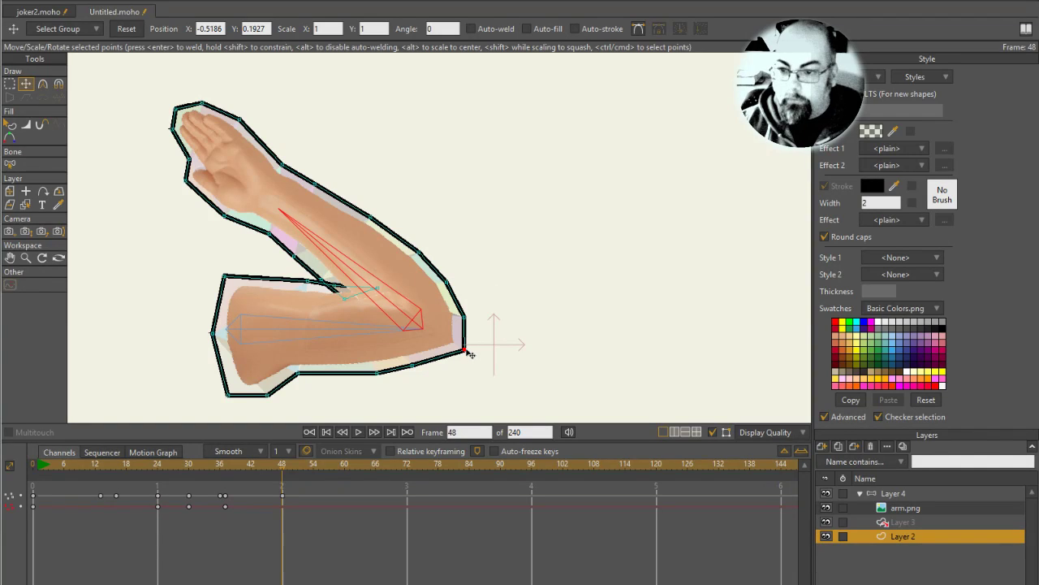
drag(467, 358, 471, 321)
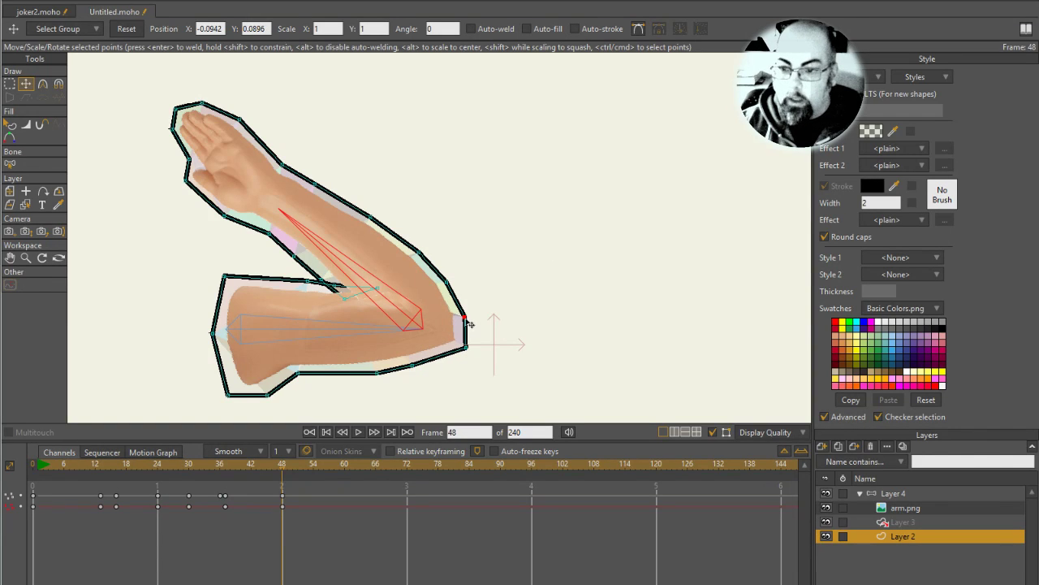
- Scrub back through the bend, adjust the lower arm outline and raise the inner elbow point at frame 26
drag(280, 467, 110, 479)
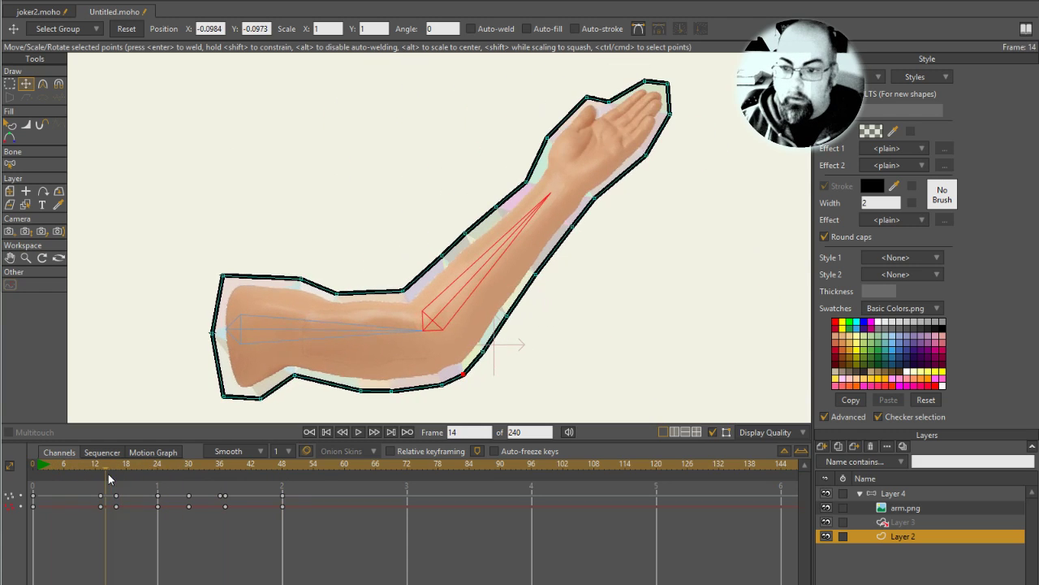
drag(398, 391, 365, 389)
drag(106, 470, 169, 475)
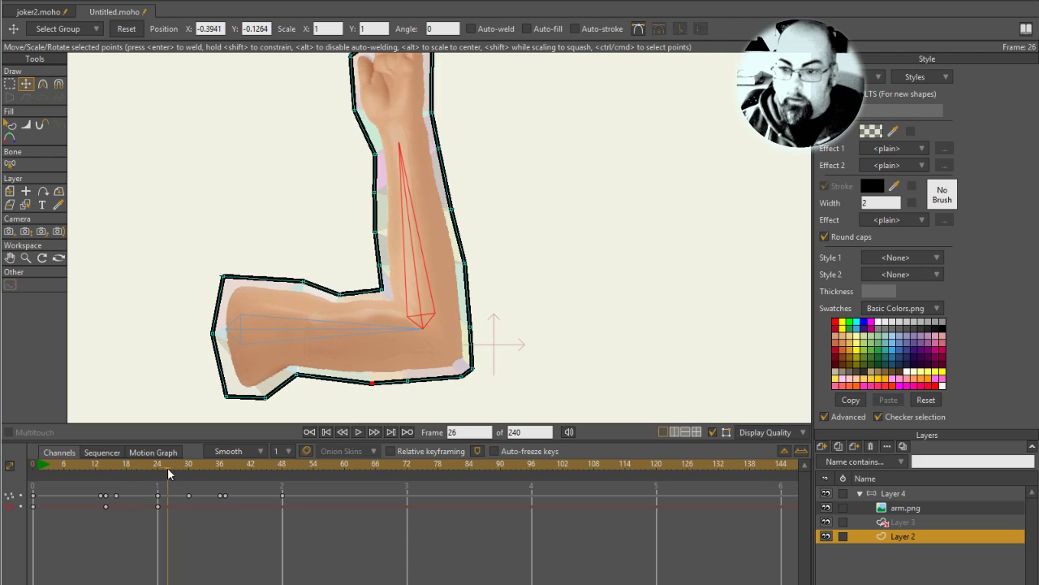
drag(343, 297, 339, 282)
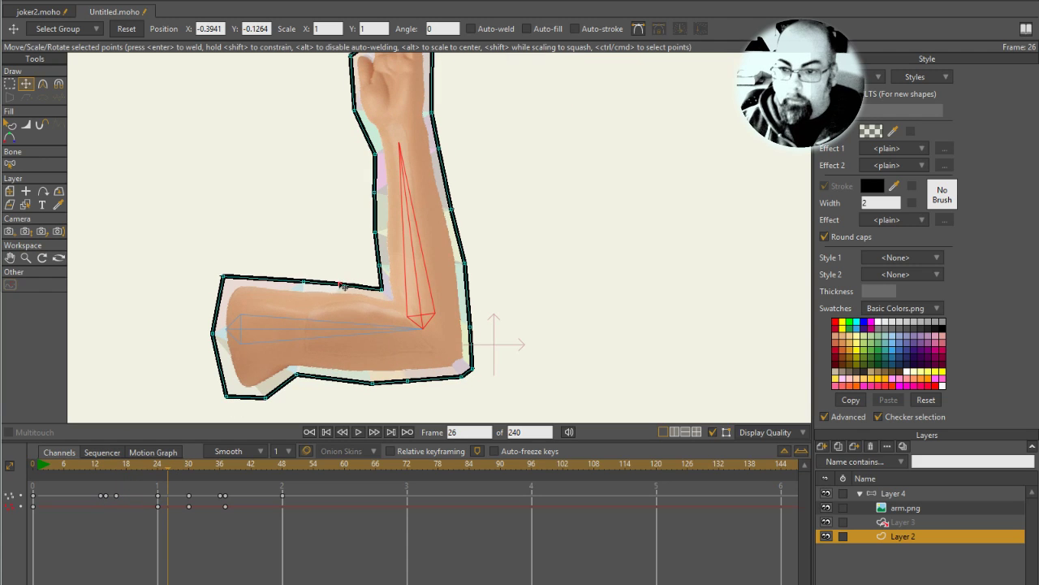
mouse_move(167, 463)
mouse_down()
mouse_move(97, 465)
mouse_move(203, 465)
mouse_up()
- Delete the unwanted point keyframes on the timeline
click(200, 466)
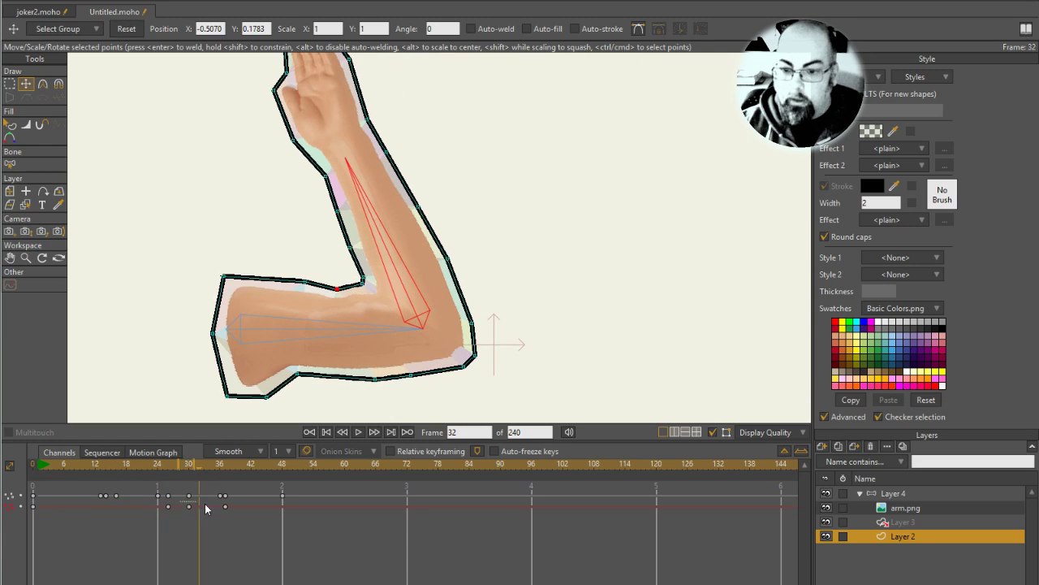
drag(178, 500, 232, 519)
key(Delete)
- Fix the inner elbow crease at frame 37, render-check it, select its keyframe and scrub back to the start
mouse_move(209, 466)
mouse_down()
mouse_move(127, 466)
mouse_move(229, 466)
mouse_up()
drag(235, 466, 226, 466)
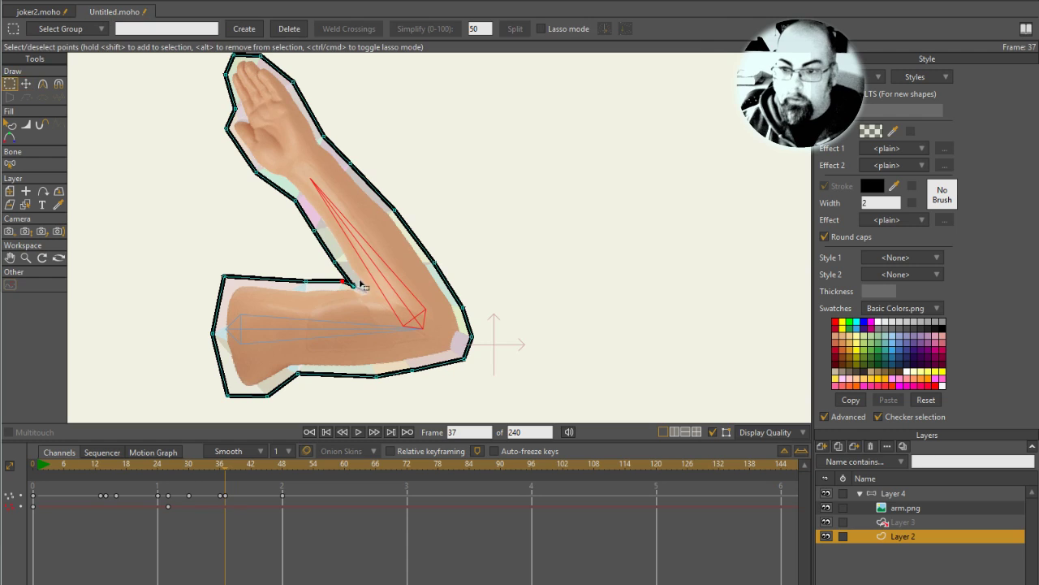
drag(360, 289, 355, 288)
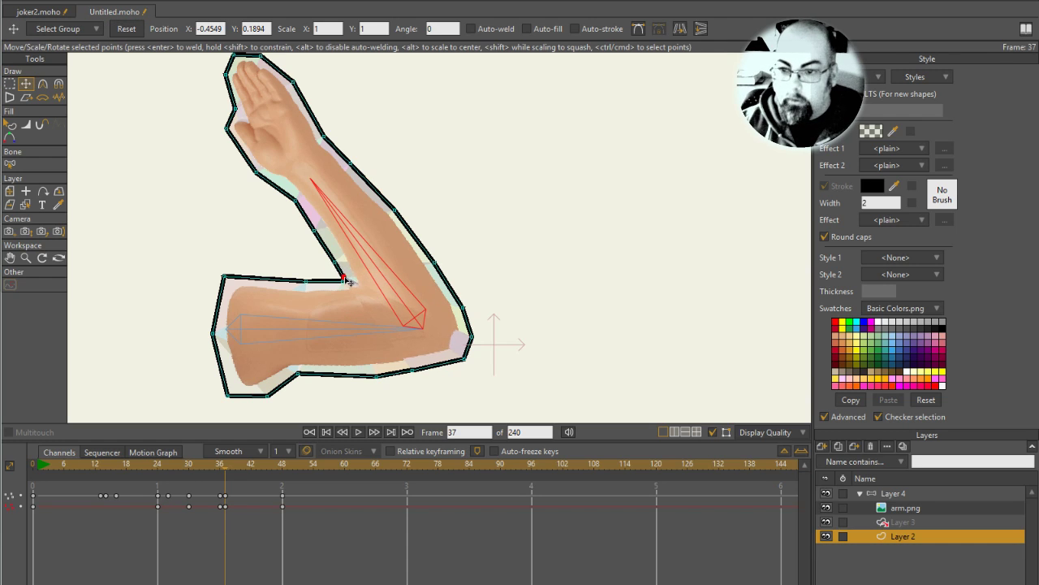
click(342, 279)
key(ctrl+r)
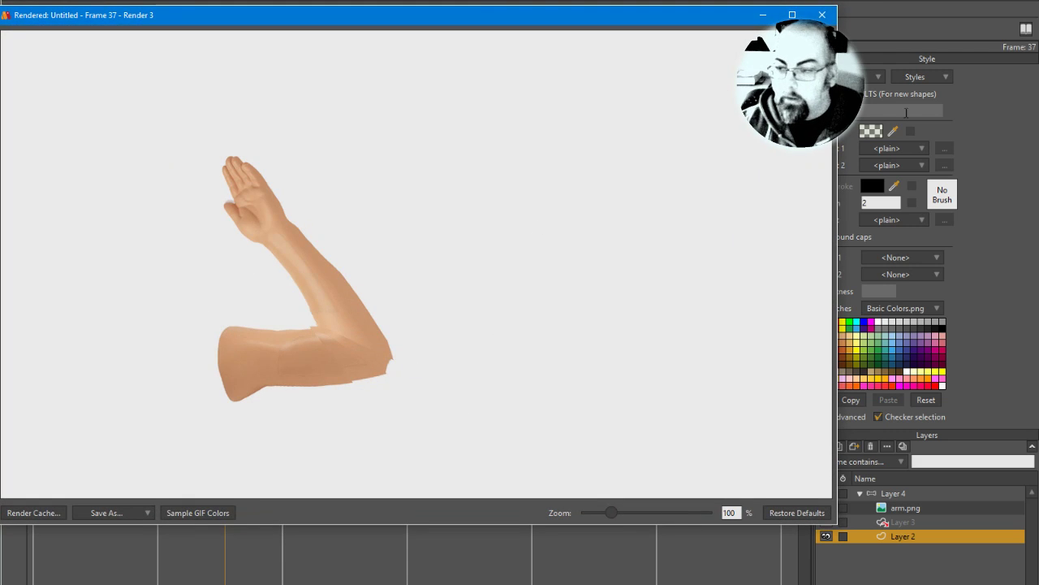
click(822, 14)
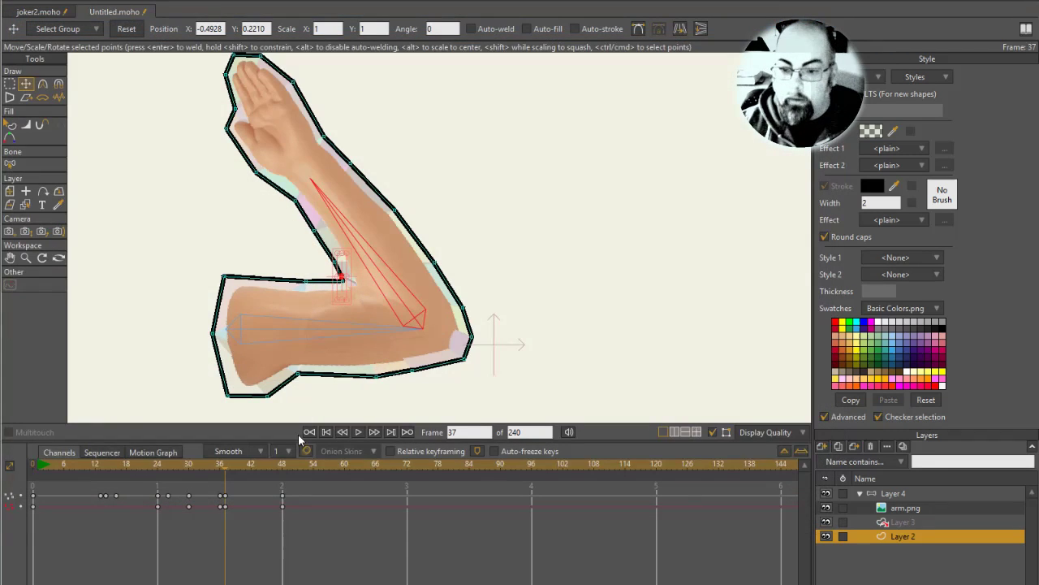
click(224, 497)
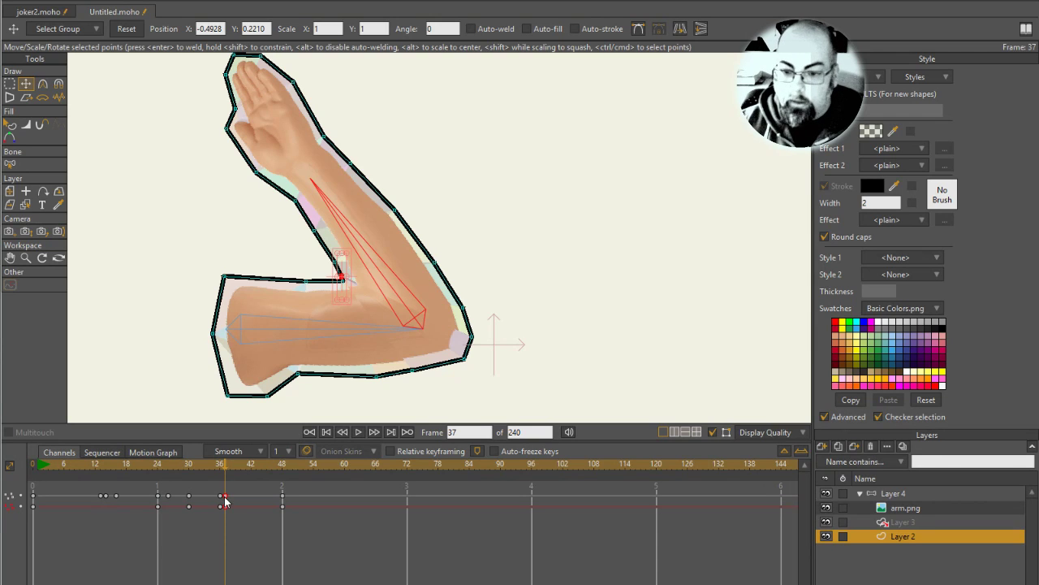
mouse_move(224, 465)
mouse_down()
mouse_move(78, 467)
mouse_move(269, 471)
mouse_move(38, 470)
mouse_up()
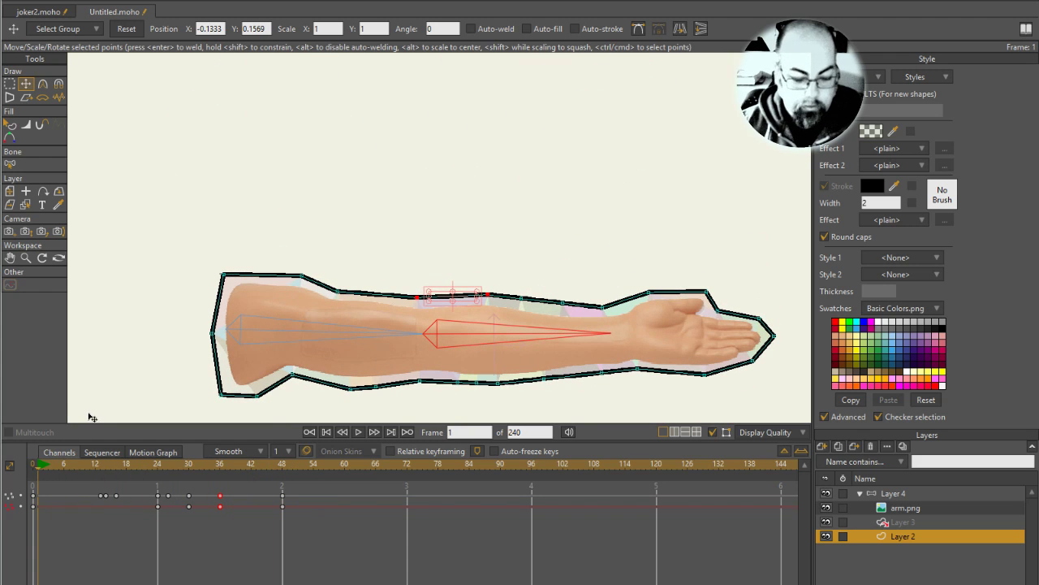
- Open the Actions window with Ctrl+K above the arm and select the bone layer, Layer 4
key(ctrl+k)
drag(155, 210, 318, 87)
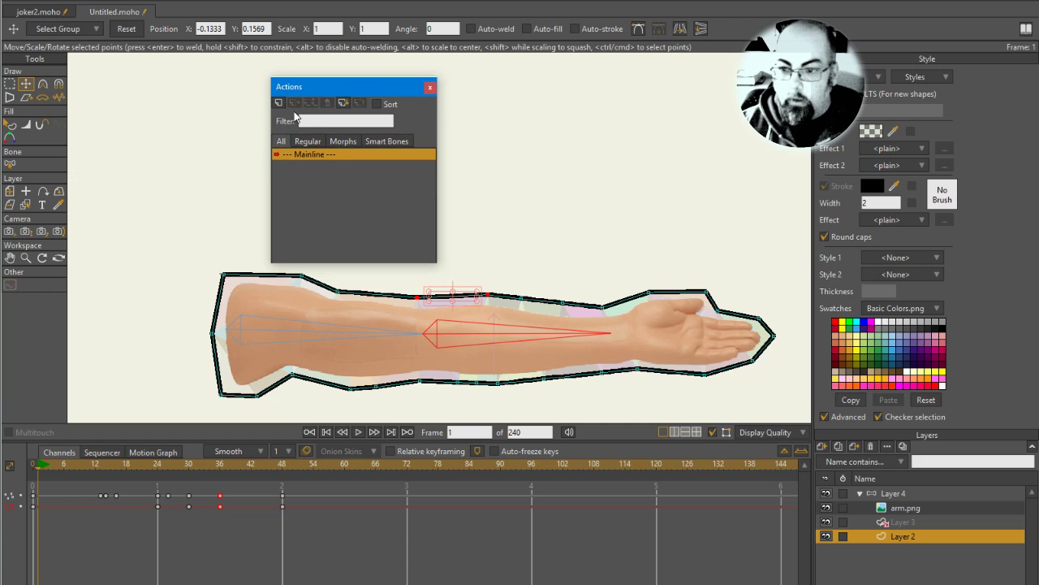
click(907, 493)
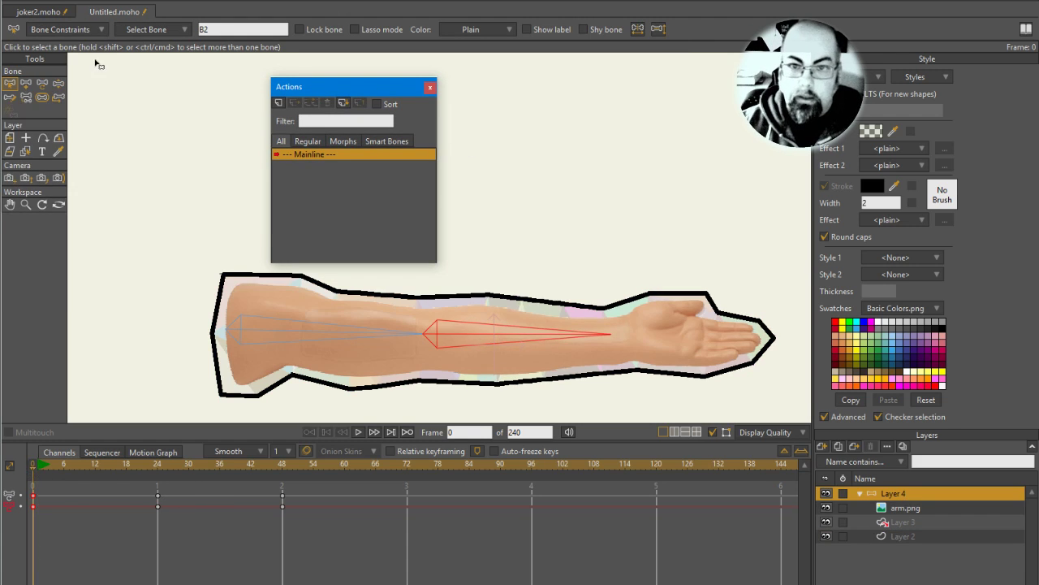
click(26, 84)
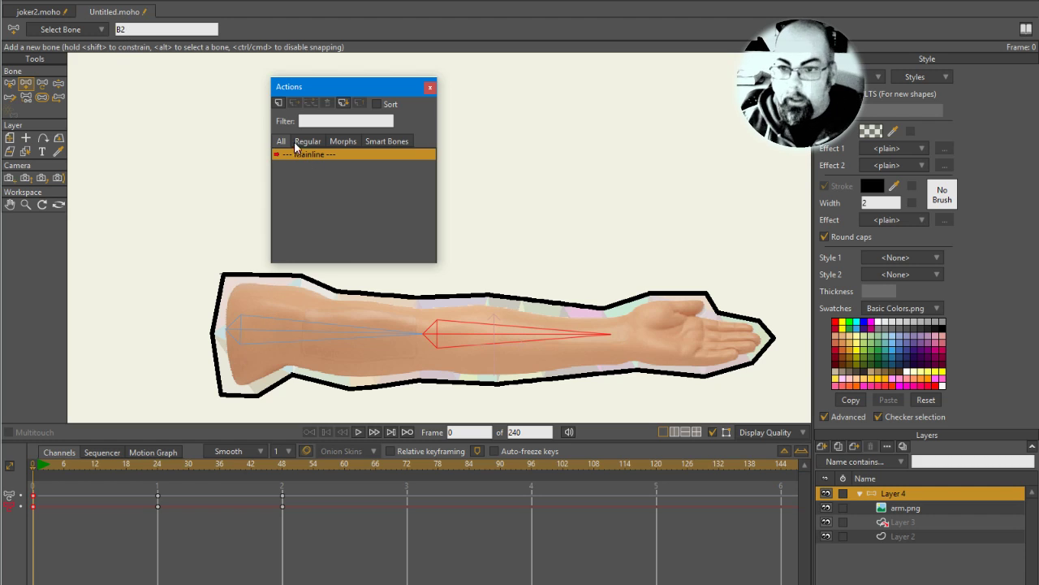
- Create a new action named B2 and make it the active action for editing
click(279, 103)
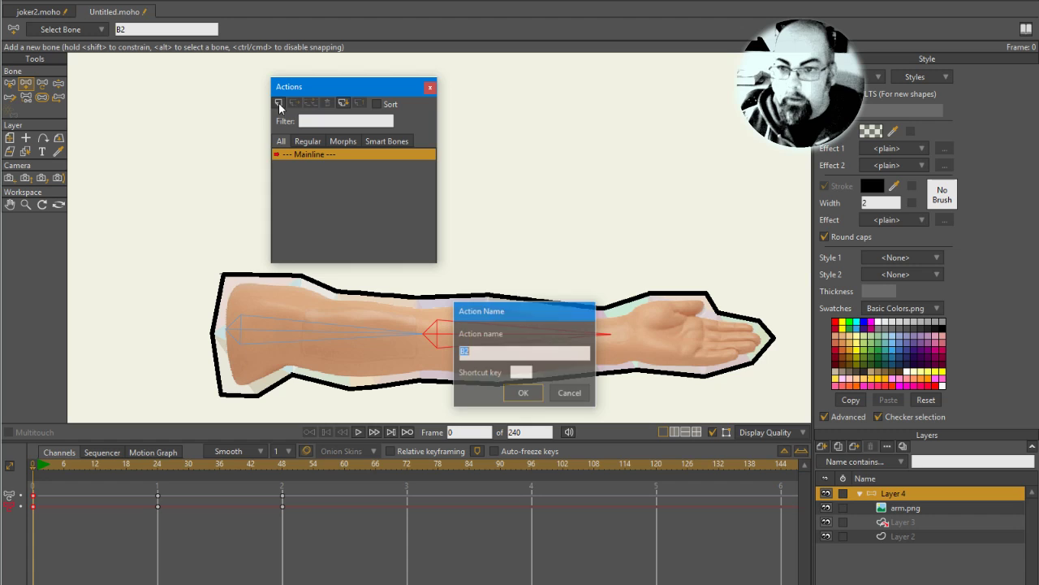
click(525, 393)
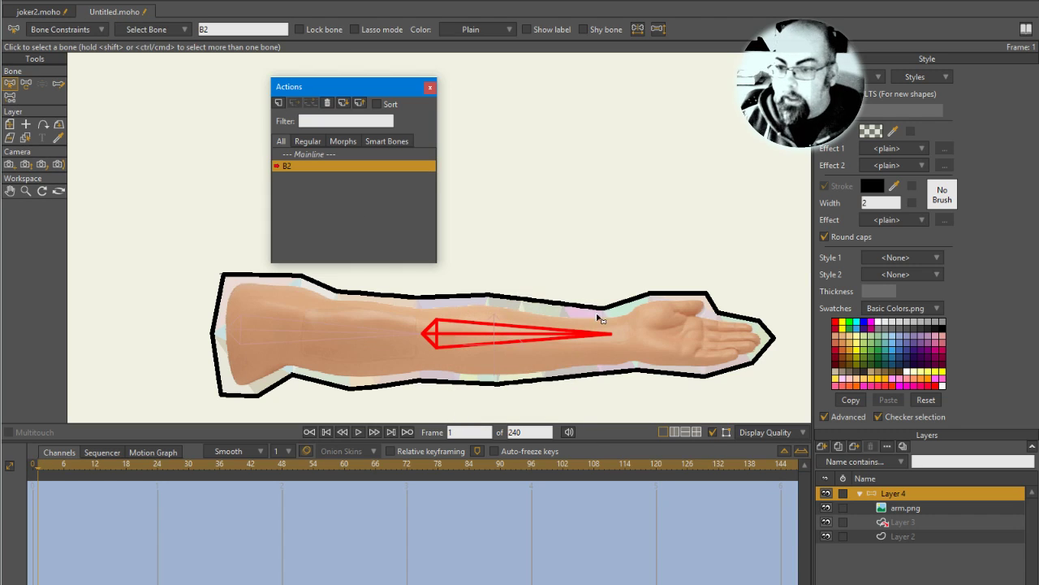
click(324, 154)
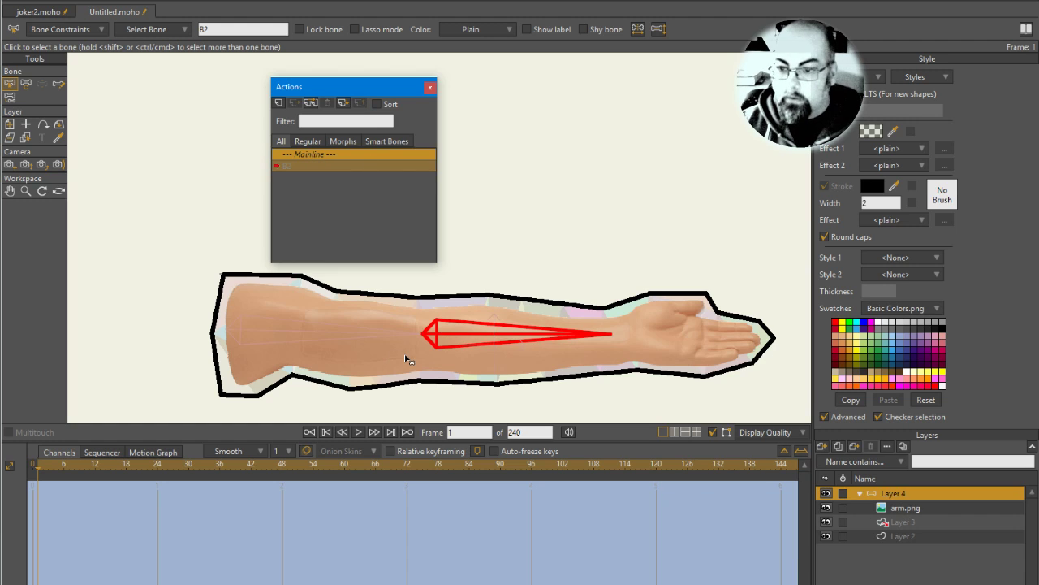
drag(39, 465, 35, 478)
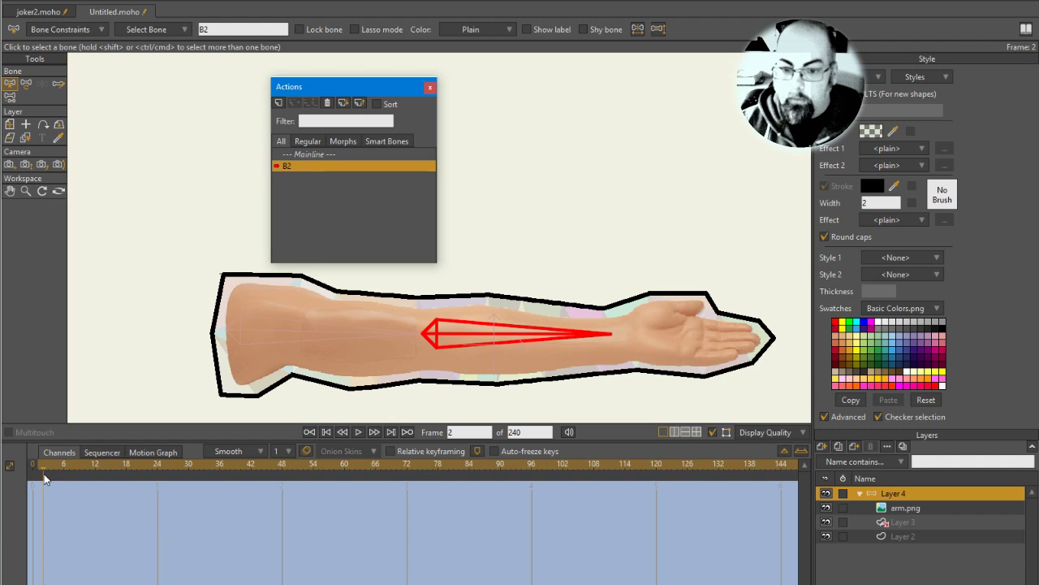
right_click(329, 166)
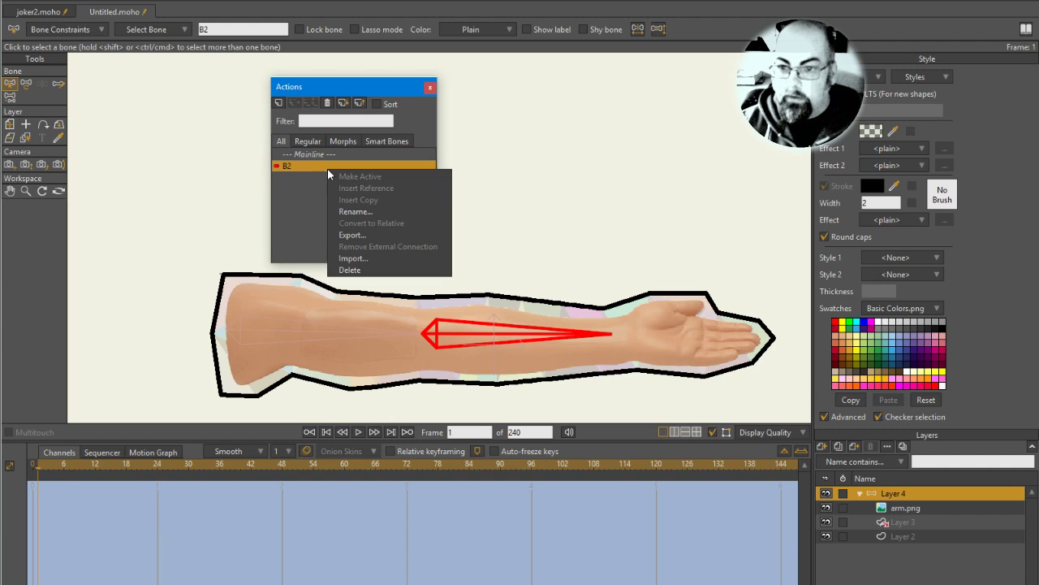
click(330, 157)
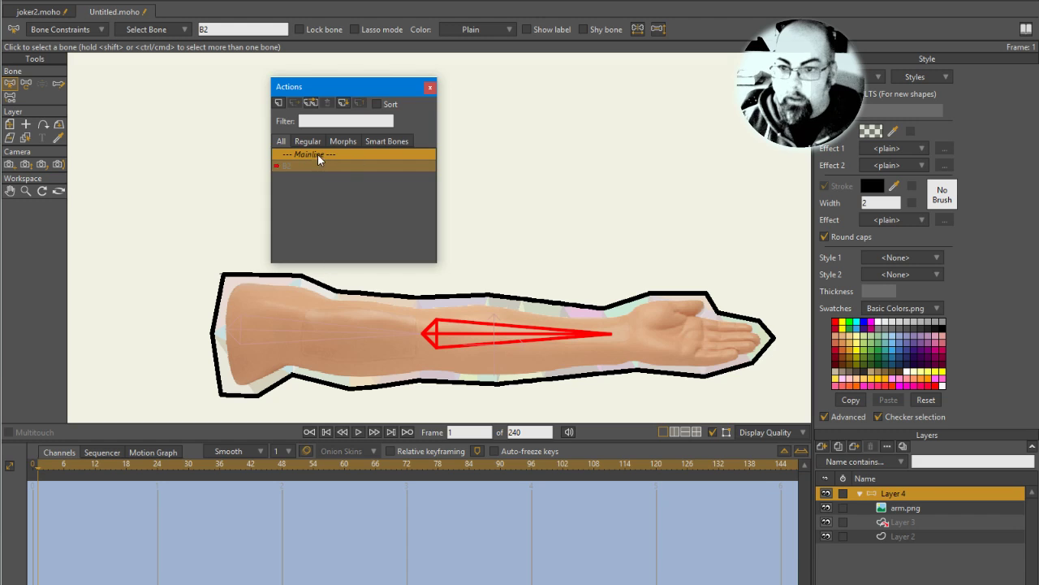
click(310, 104)
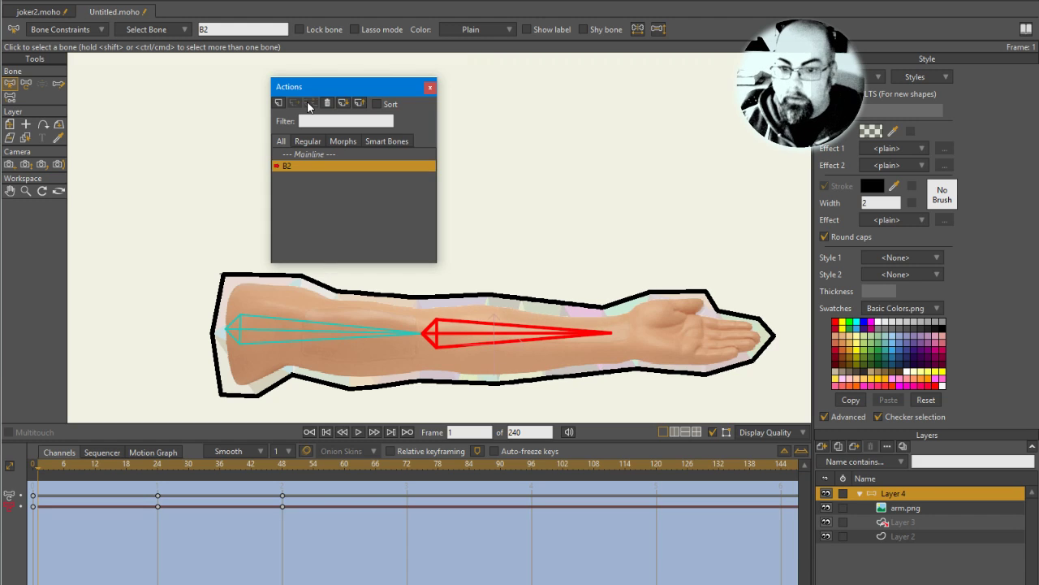
- In B2 at frame 34, move three Layer 2 elbow outline points to fix the bend, then scrub back to check it
drag(39, 464, 209, 482)
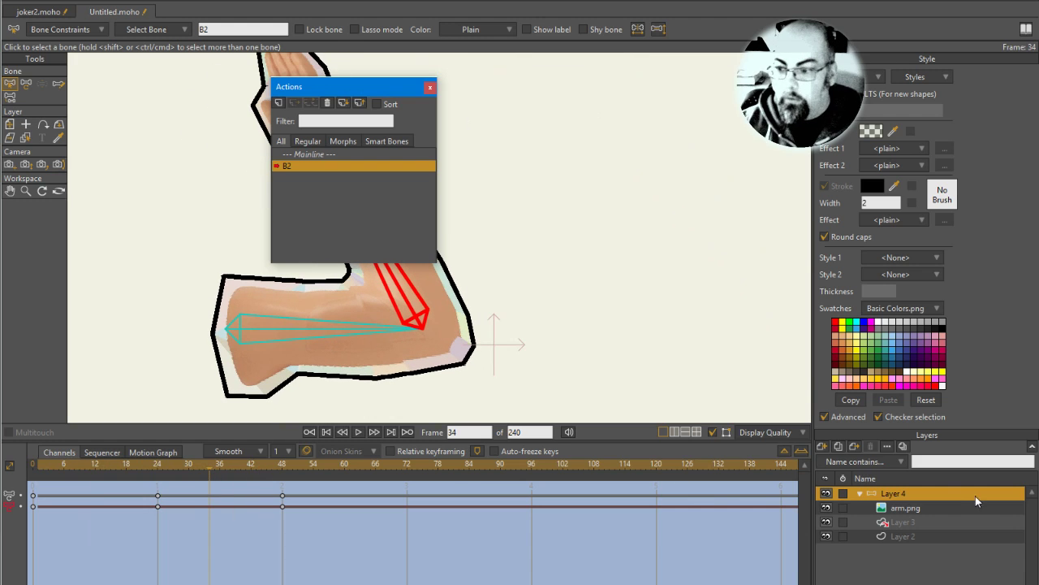
click(943, 537)
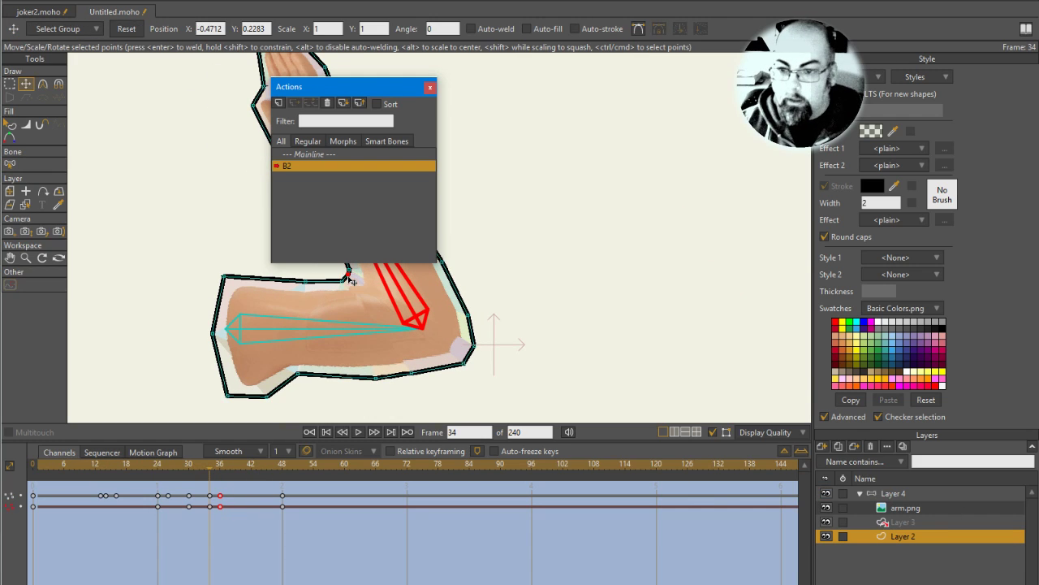
mouse_move(349, 277)
mouse_down()
mouse_move(330, 281)
mouse_move(361, 280)
mouse_up()
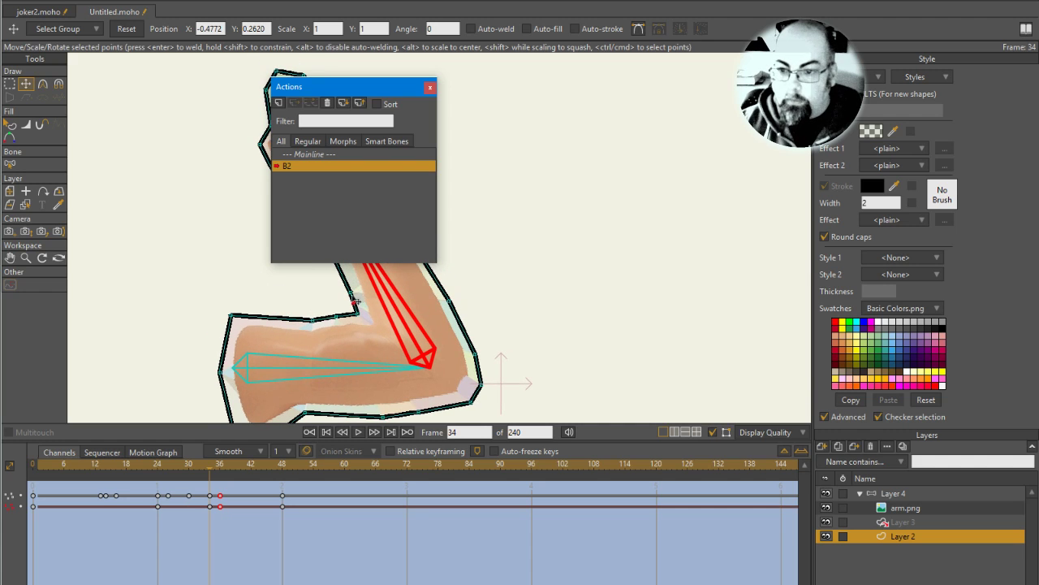
drag(358, 304, 361, 310)
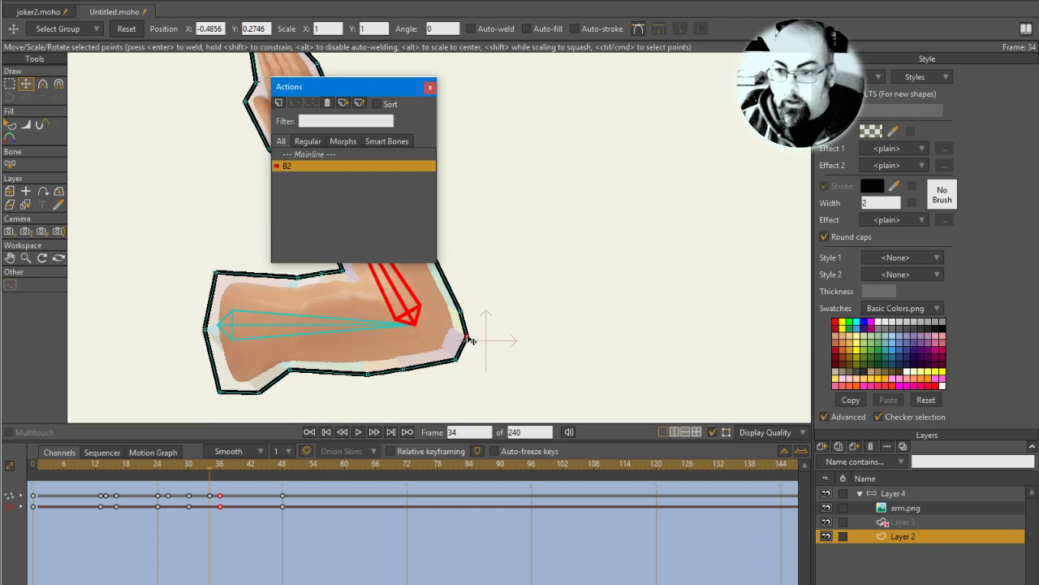
drag(473, 352, 483, 367)
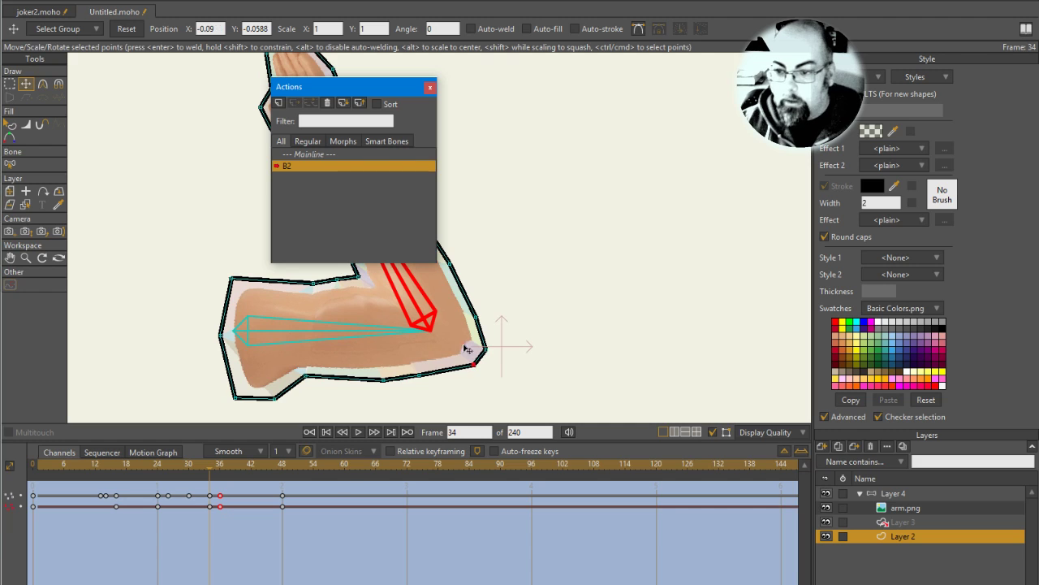
scroll(455, 358, up, 2)
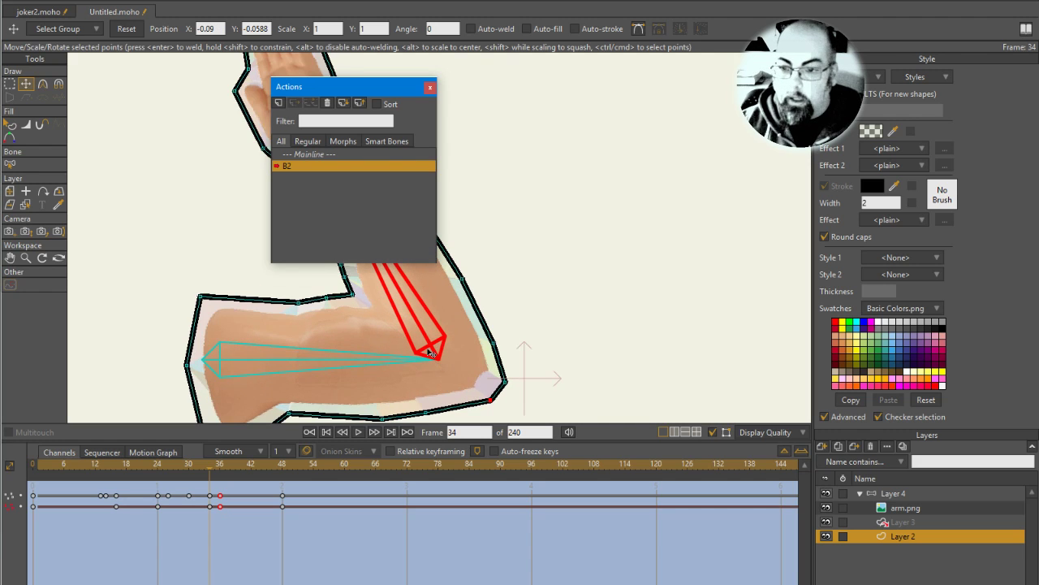
scroll(430, 350, down, 2)
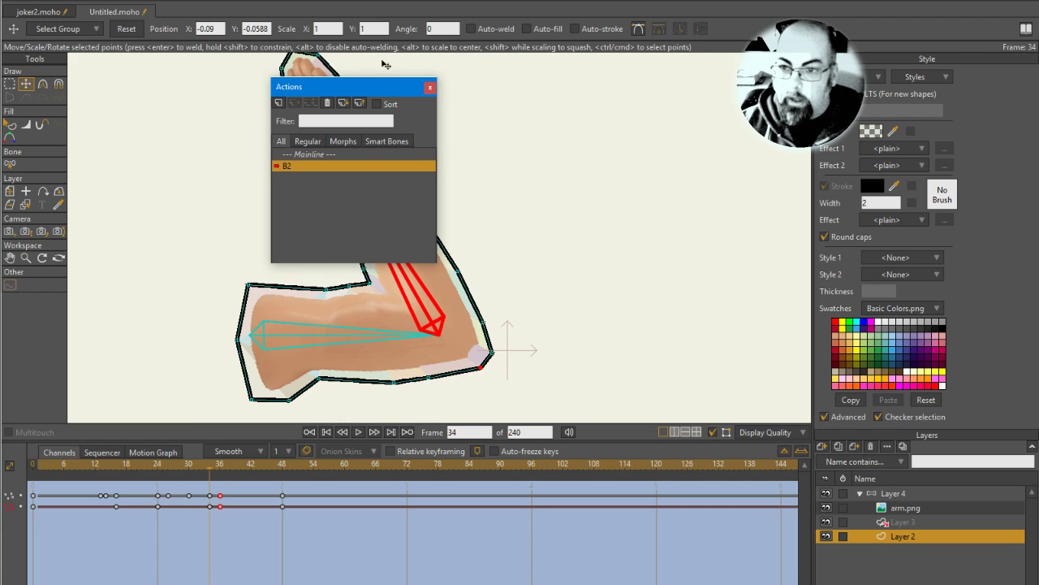
drag(357, 86, 706, 82)
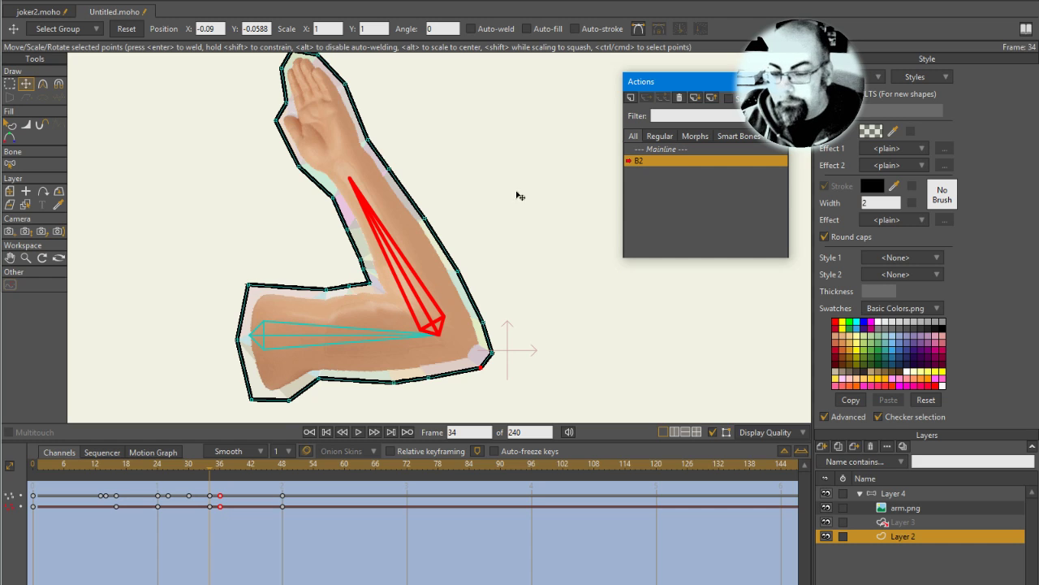
mouse_move(213, 469)
mouse_down()
mouse_move(70, 474)
mouse_move(285, 473)
mouse_move(146, 483)
mouse_up()
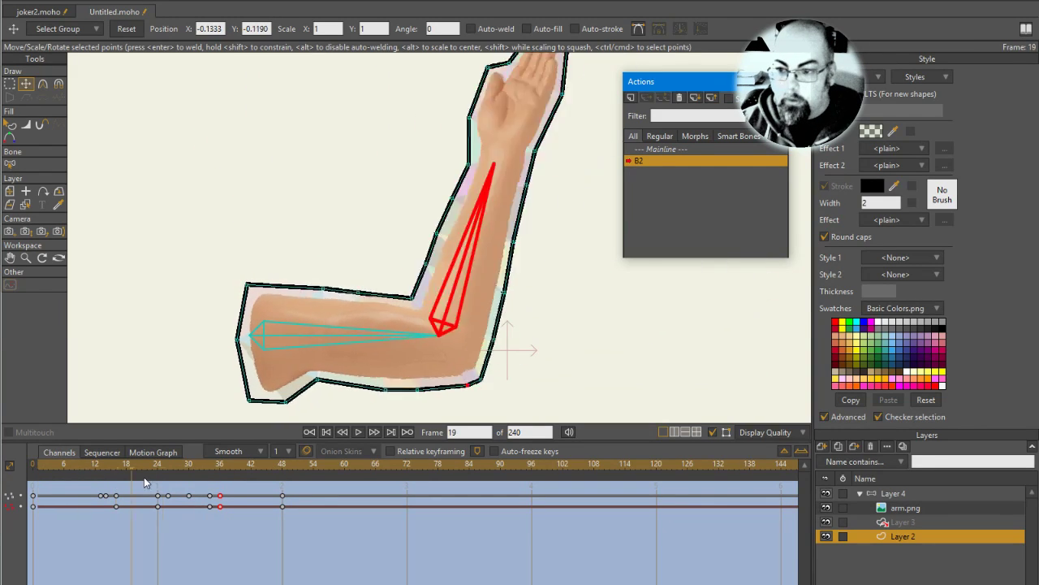
- Back on the Mainline, clear all animation from the document, go to frame 28 and select bone Layer 4
drag(146, 483, 32, 474)
double_click(659, 151)
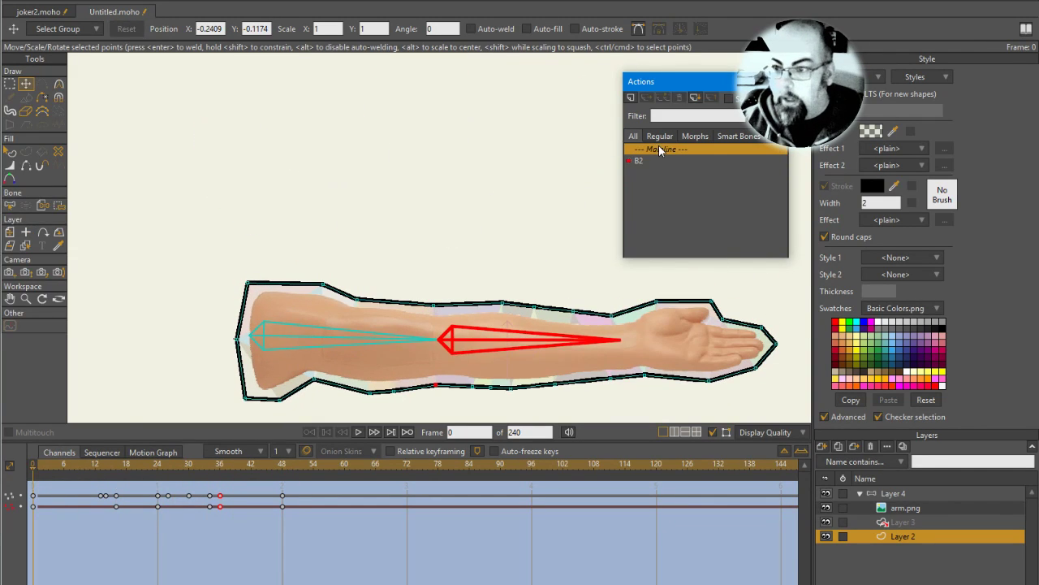
key(alt+a)
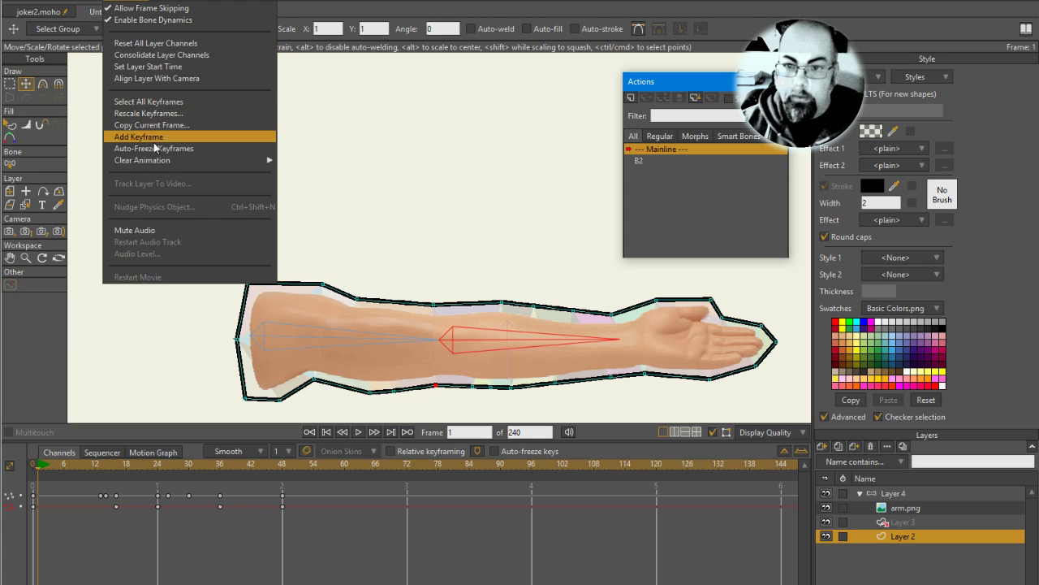
mouse_move(189, 159)
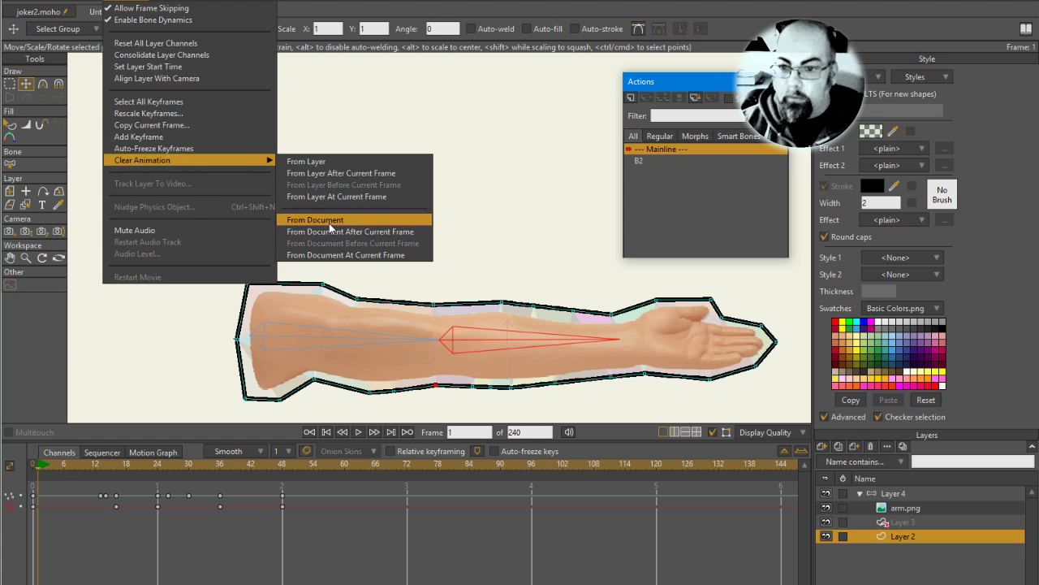
click(329, 223)
drag(49, 463, 177, 463)
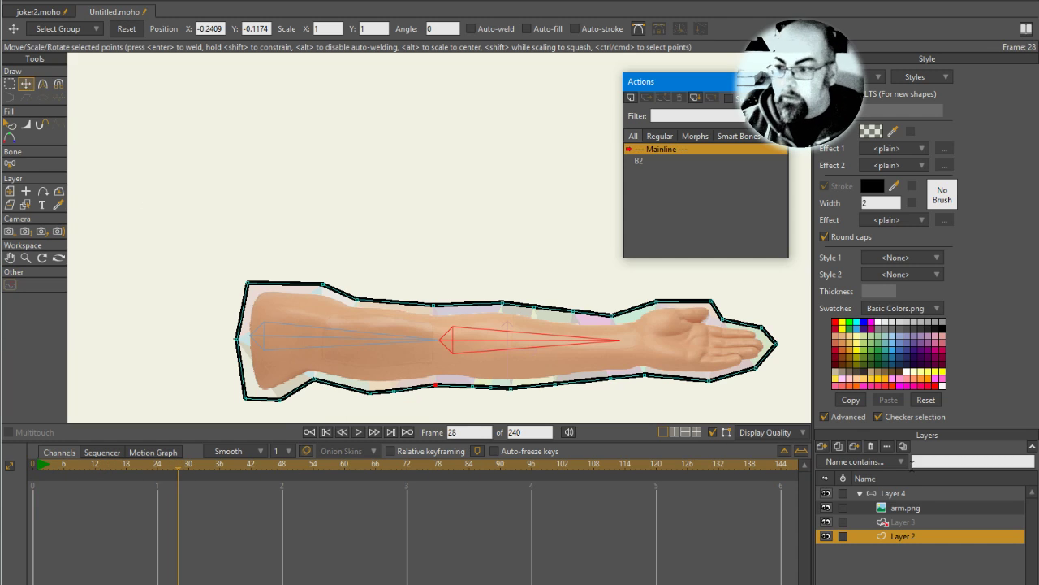
click(930, 492)
- With Manipulate Bones, bend the forearm upward about 65 degrees at frame 28, then select the upper-arm bone
key(z)
mouse_move(513, 347)
mouse_down()
mouse_move(565, 340)
mouse_move(424, 242)
mouse_move(333, 275)
mouse_move(325, 290)
mouse_move(536, 215)
mouse_move(513, 231)
mouse_up()
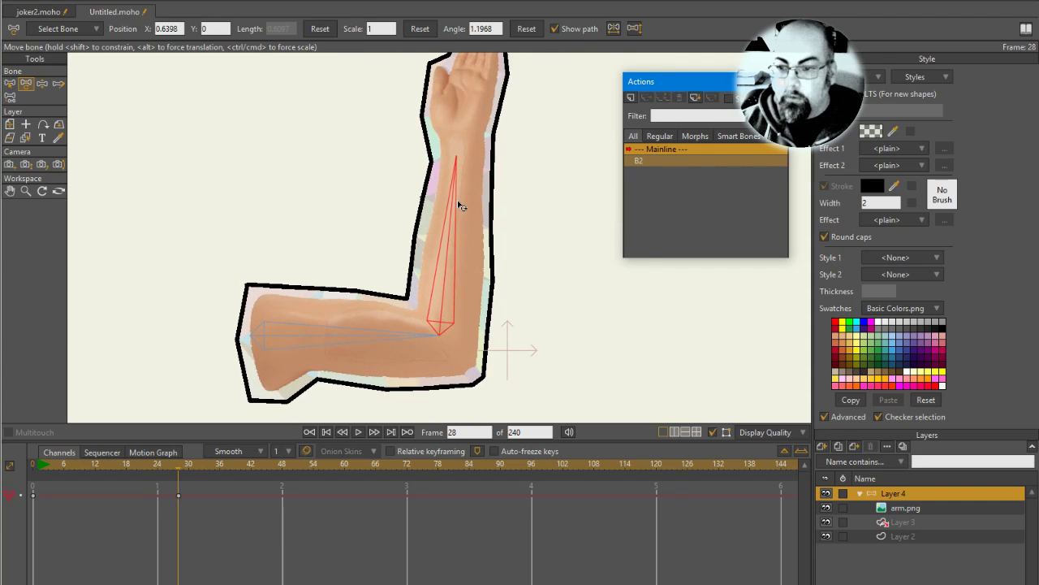
scroll(513, 231, down, 3)
scroll(513, 227, up, 2)
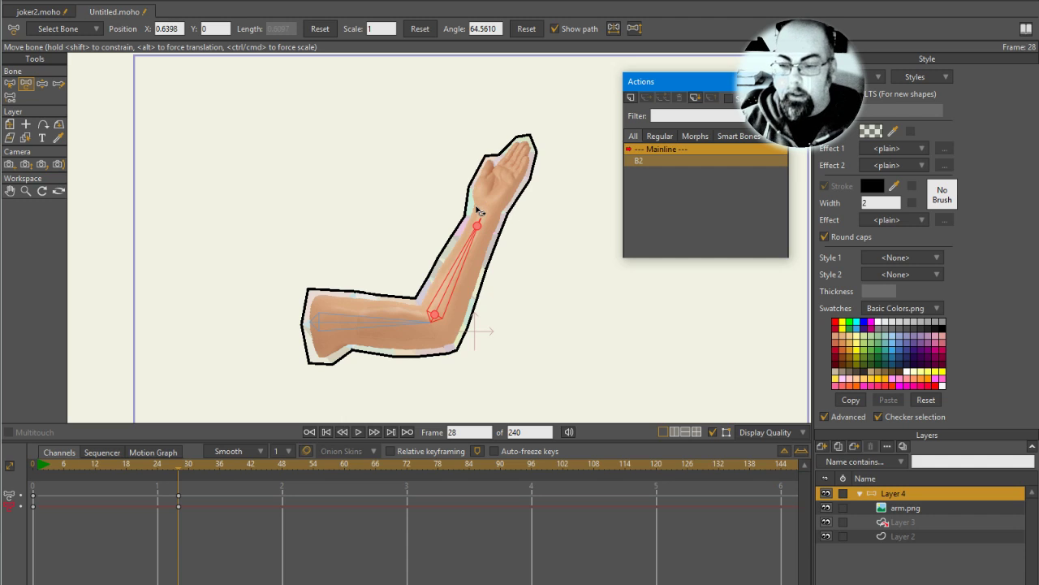
key(Up)
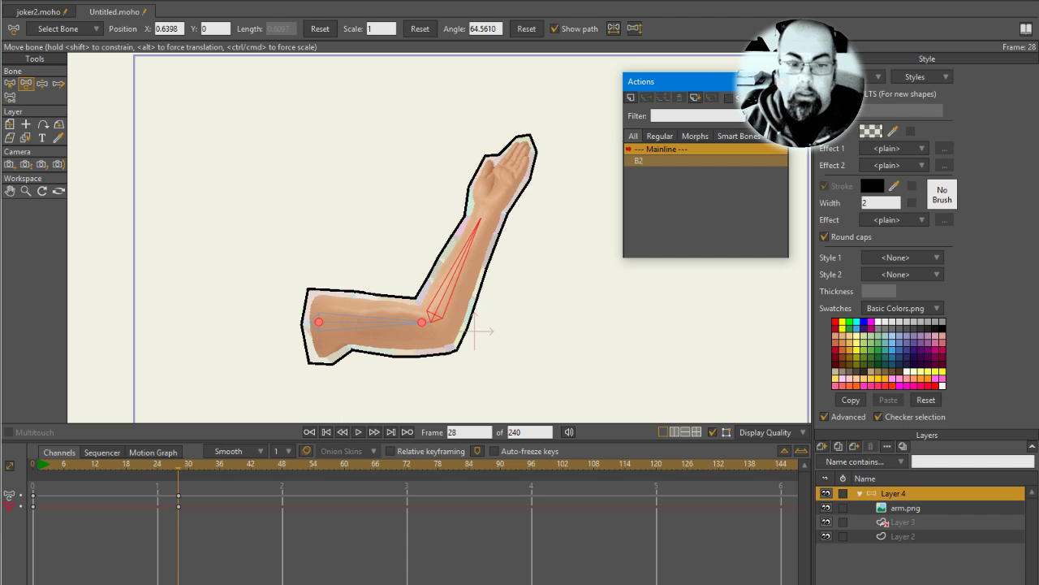